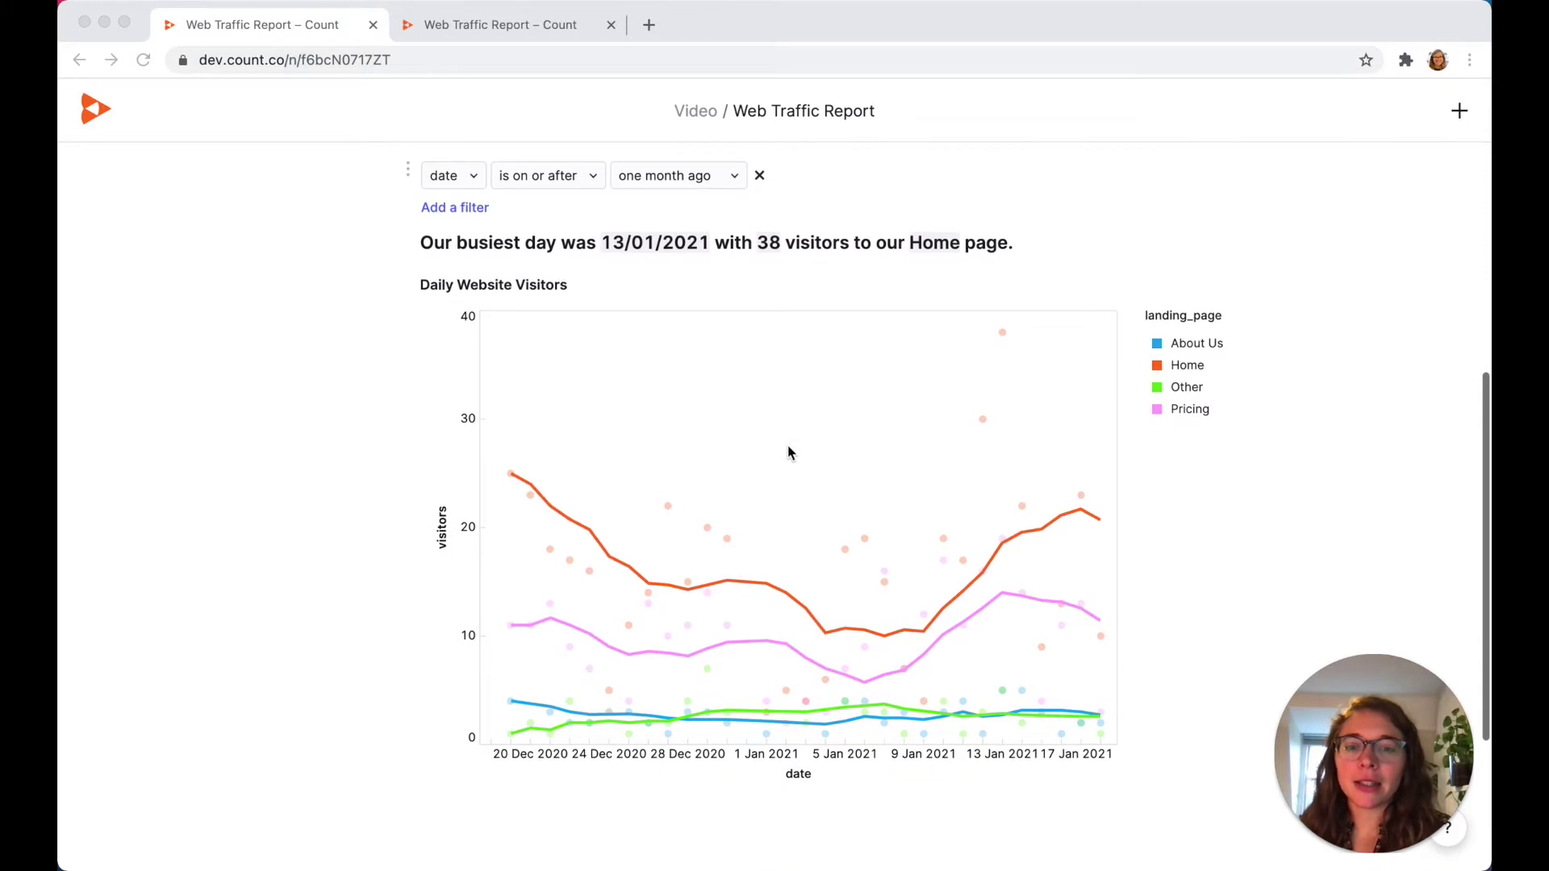
Switch to the second Web Traffic Report notebook and add a query cell below the Traffic Summary text
{"action": "scroll", "coordinate": [789, 452], "scroll_direction": "up", "scroll_amount": 5}
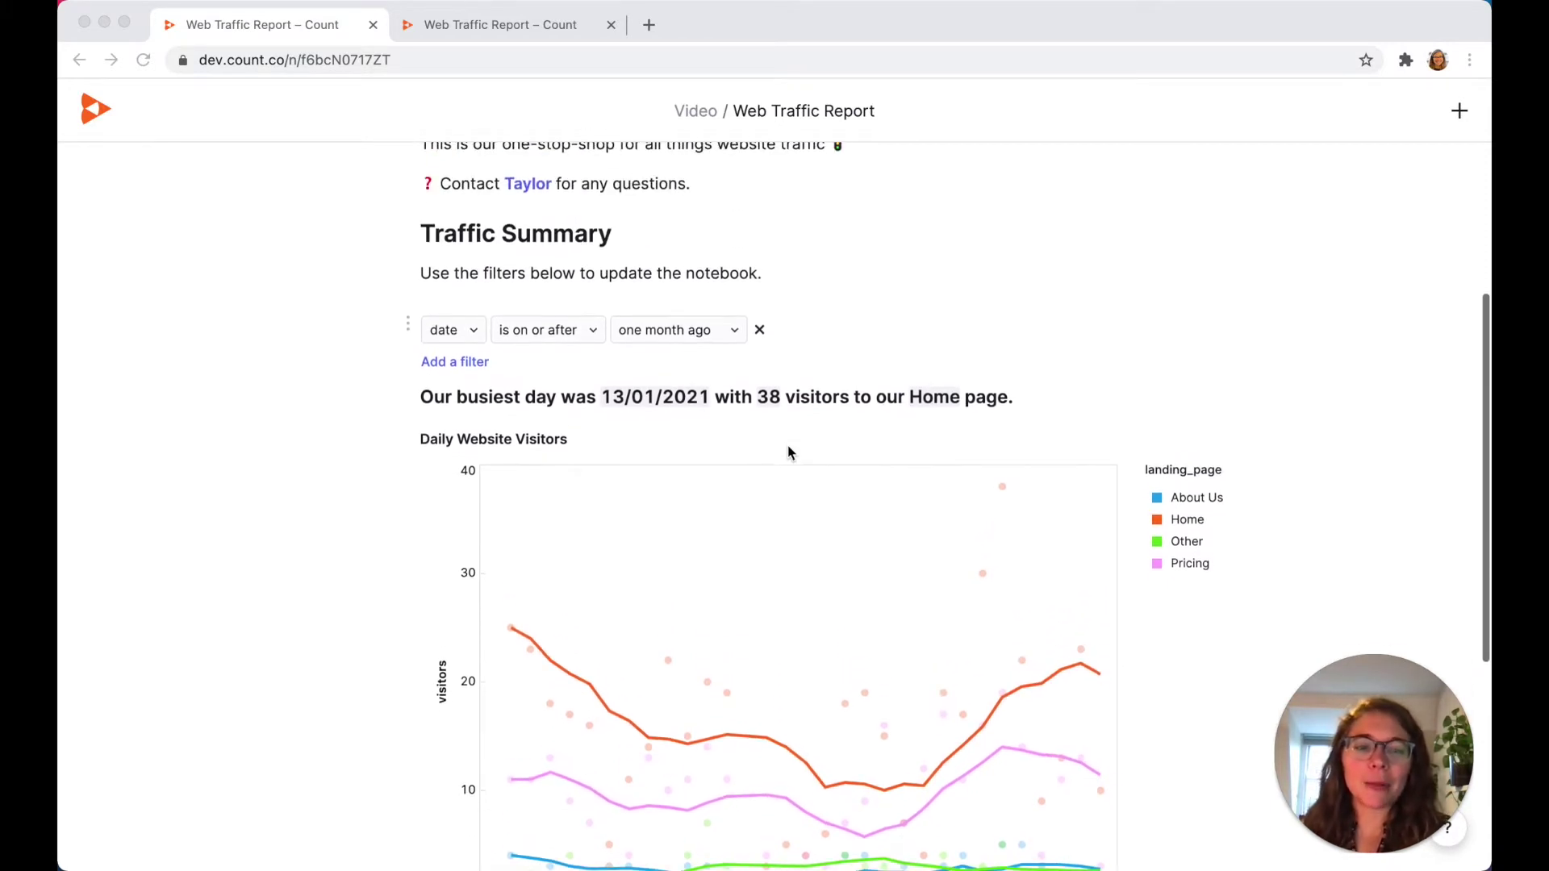
{"action": "left_click", "coordinate": [521, 27]}
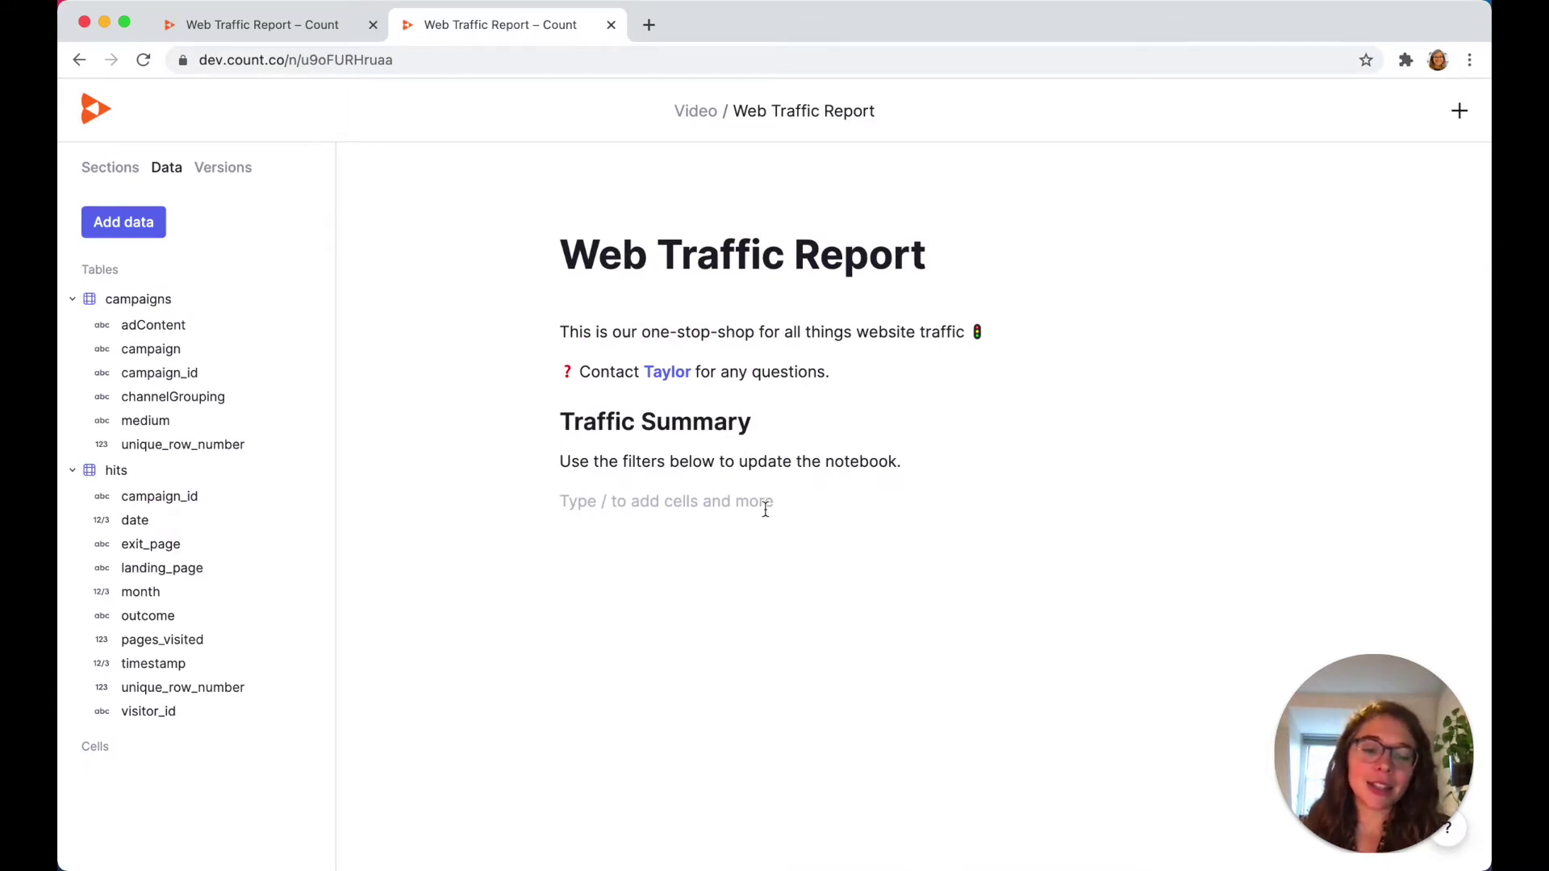
{"action": "type", "text": "/"}
{"action": "left_click", "coordinate": [667, 586]}
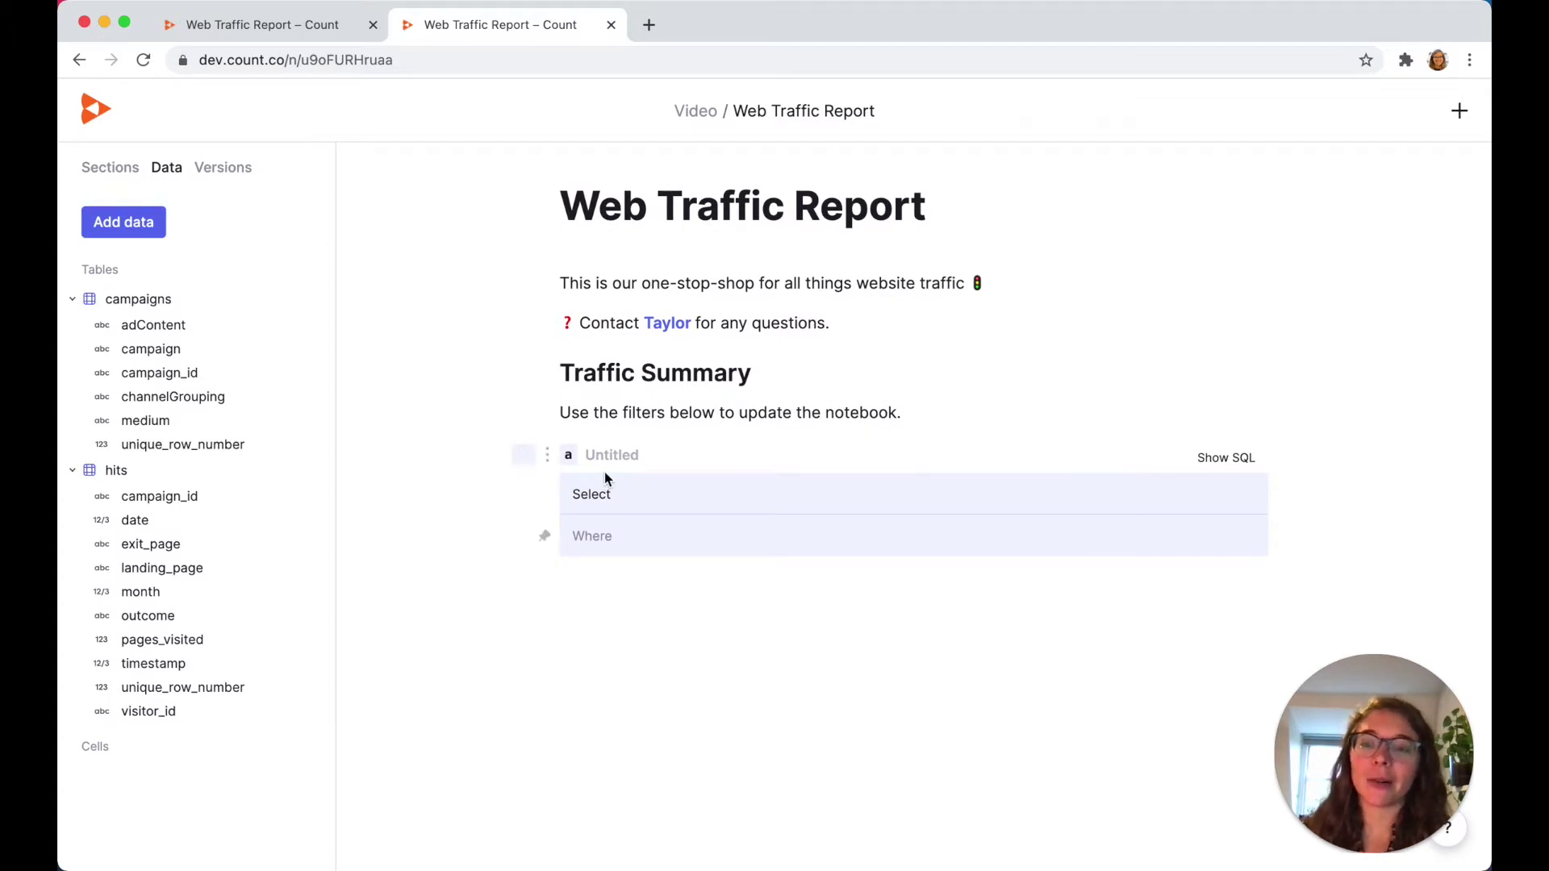
Select the hits and campaigns tables in cell a, returning their full columns instead of counts
{"action": "left_click_drag", "start_coordinate": [141, 471], "coordinate": [693, 492]}
{"action": "left_click", "coordinate": [679, 492]}
{"action": "left_click", "coordinate": [685, 632]}
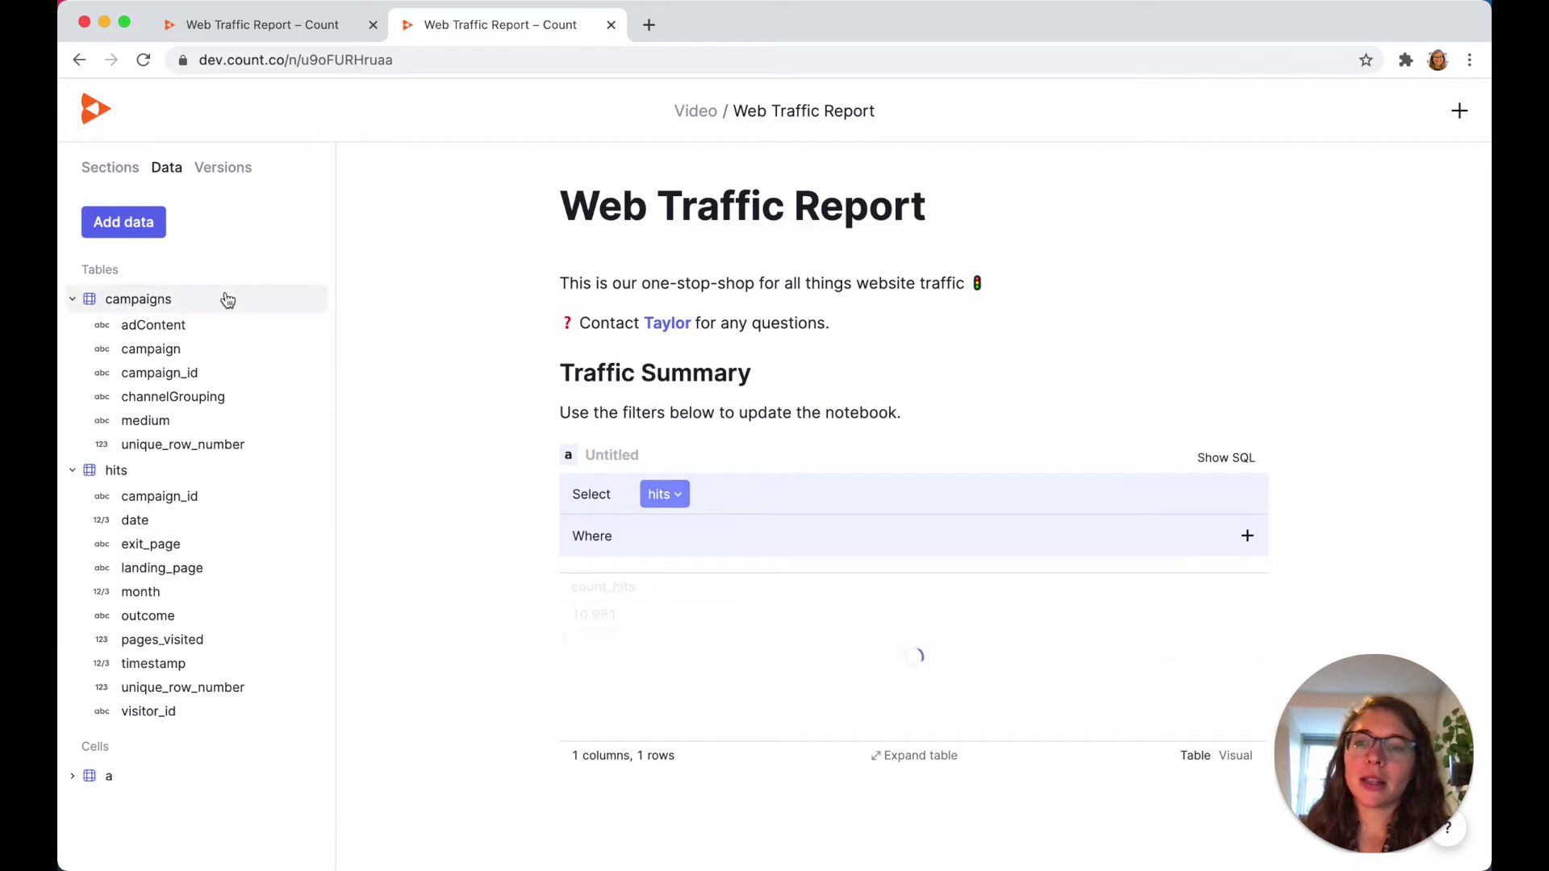
{"action": "left_click_drag", "start_coordinate": [165, 300], "coordinate": [719, 492]}
{"action": "left_click", "coordinate": [718, 491]}
{"action": "left_click", "coordinate": [711, 600]}
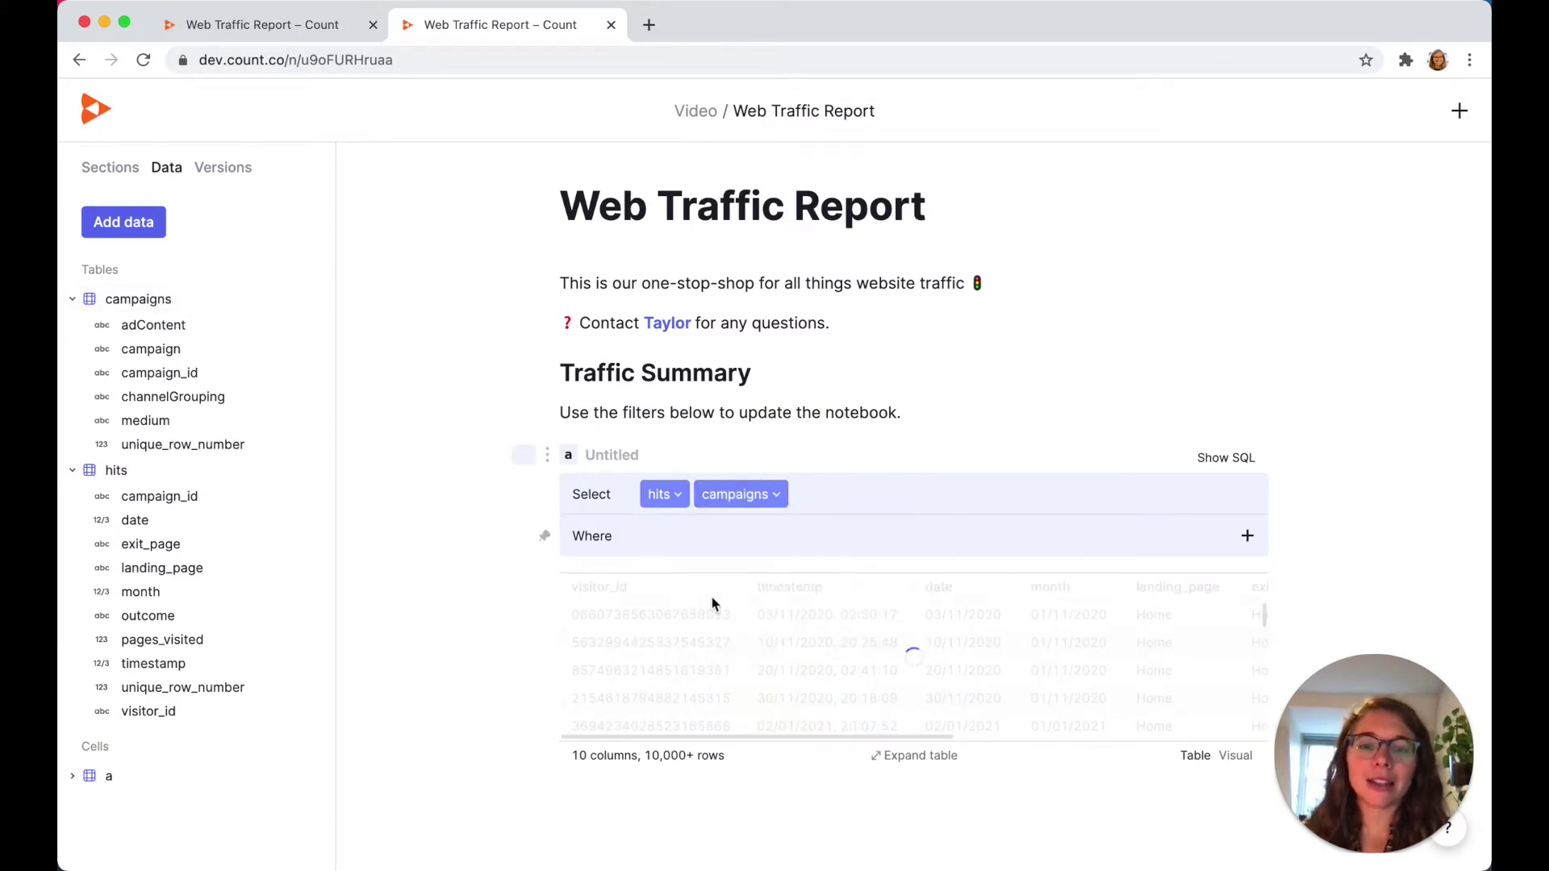
{"action": "scroll", "coordinate": [712, 601], "scroll_direction": "down", "scroll_amount": 1}
{"action": "scroll", "coordinate": [712, 603], "scroll_direction": "down", "scroll_amount": 1}
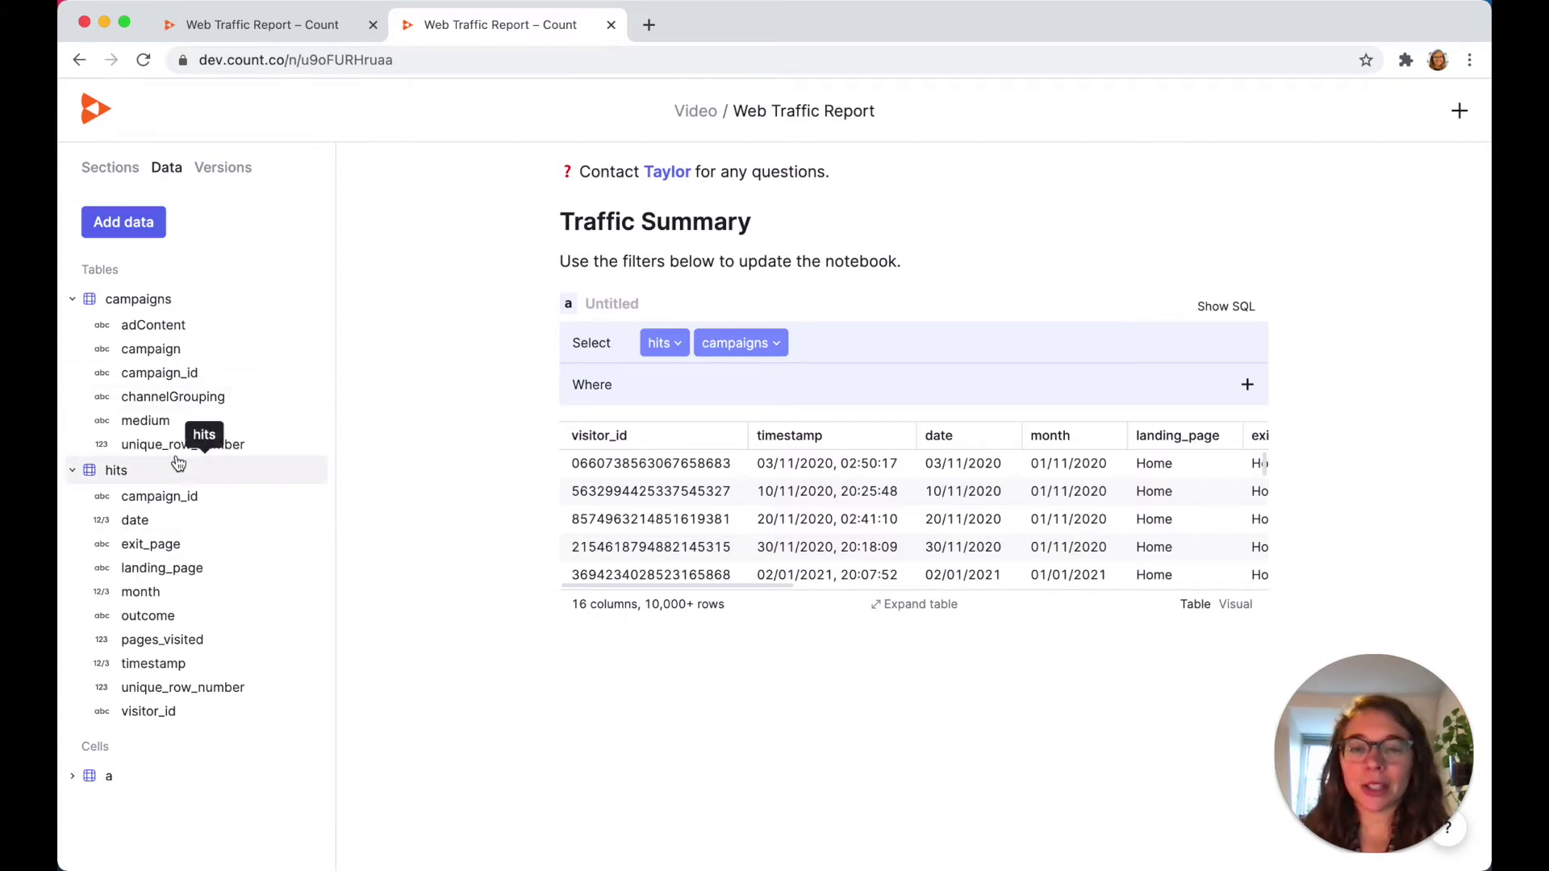
Add a second query cell below cell a and expand cell a's column list in the data sources
{"action": "left_click", "coordinate": [617, 695]}
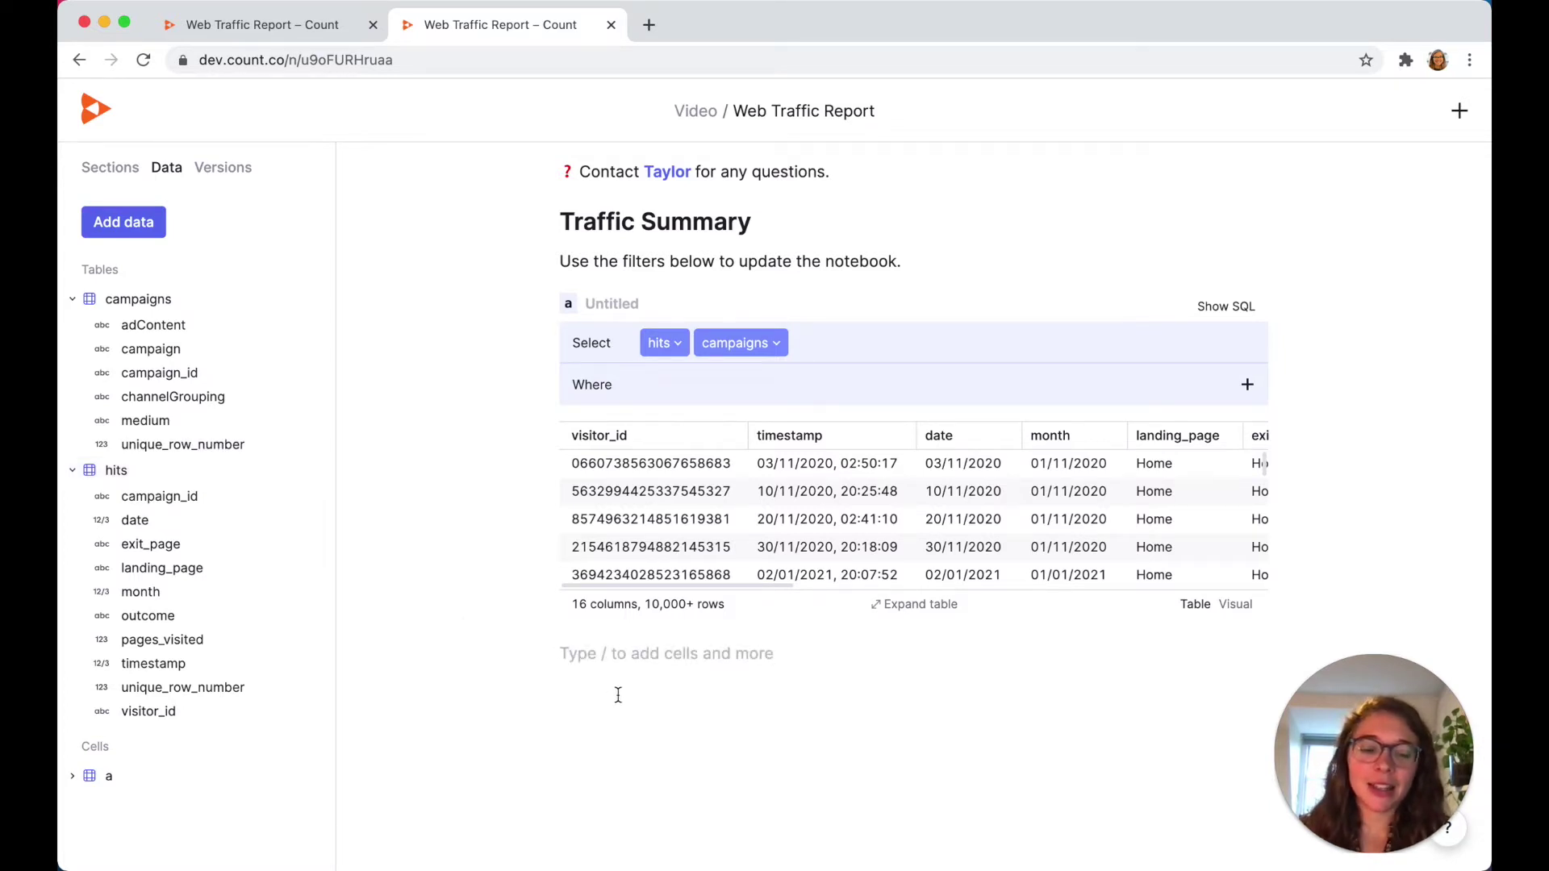
{"action": "type", "text": "/"}
{"action": "left_click", "coordinate": [597, 379]}
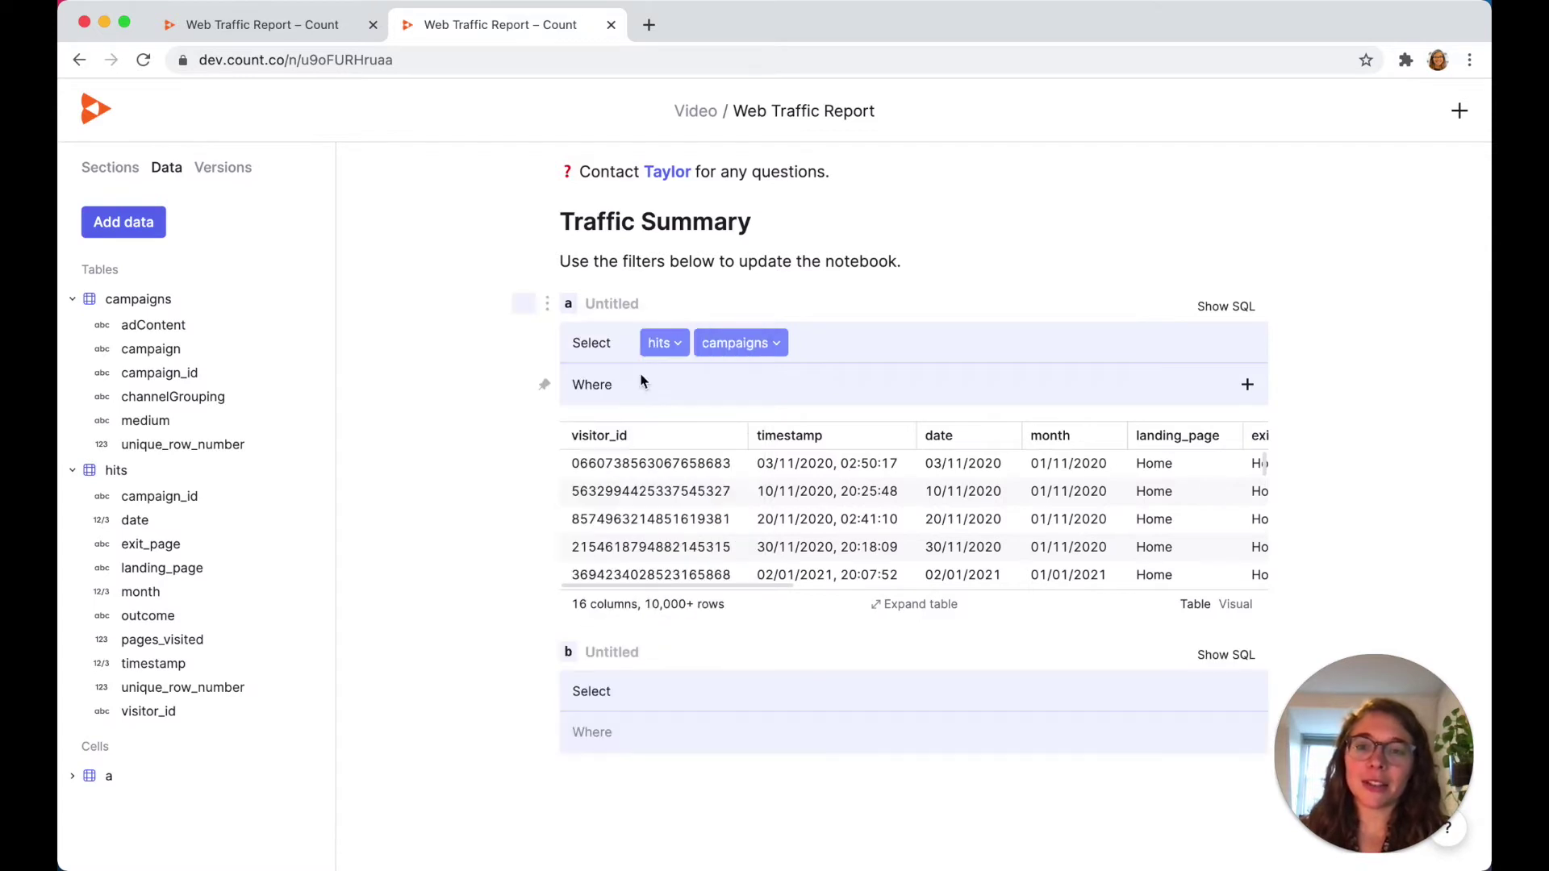
{"action": "left_click", "coordinate": [90, 776]}
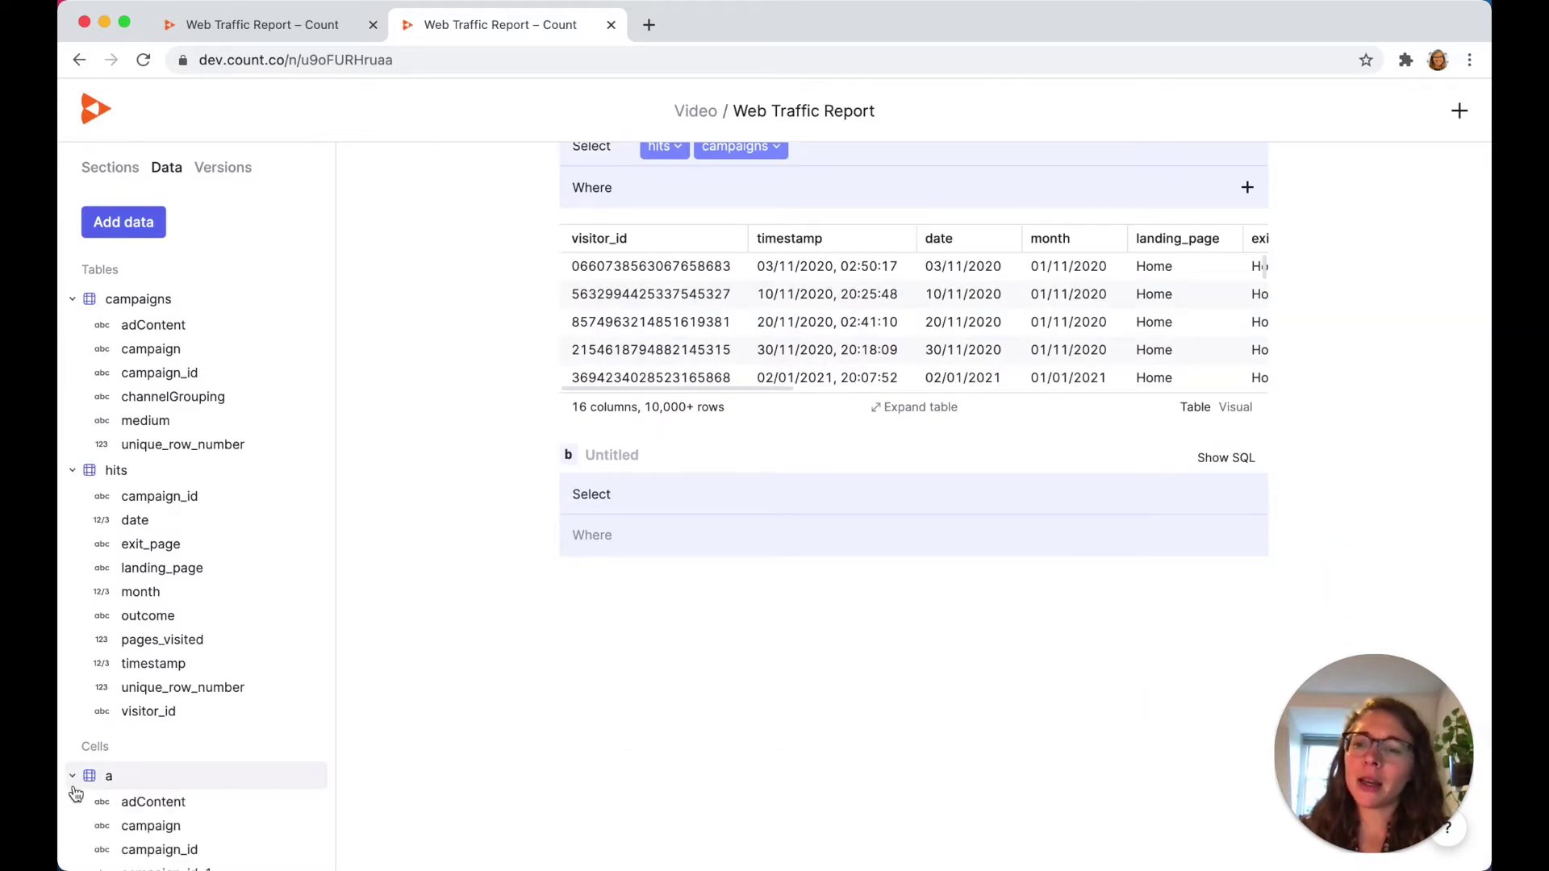
{"action": "scroll", "coordinate": [167, 696], "scroll_direction": "down", "scroll_amount": 1}
{"action": "scroll", "coordinate": [167, 695], "scroll_direction": "down", "scroll_amount": 3}
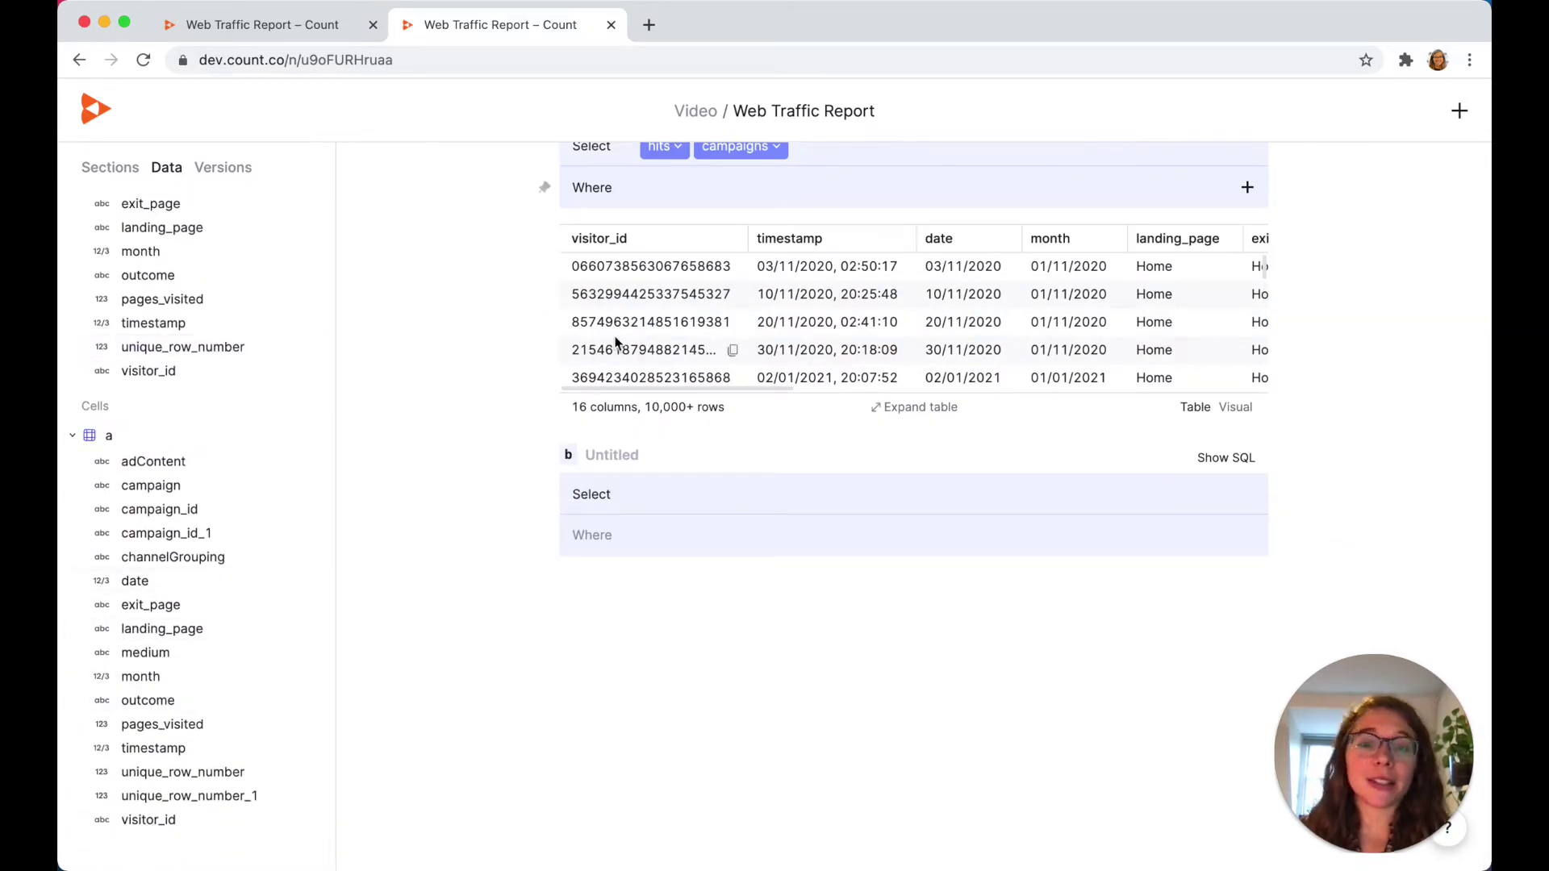
Select date, the distinct count of visitor_id, and landing_page from cell a in cell b
{"action": "left_click_drag", "start_coordinate": [135, 581], "coordinate": [669, 495]}
{"action": "left_click_drag", "start_coordinate": [149, 819], "coordinate": [743, 494]}
{"action": "left_click", "coordinate": [744, 498]}
{"action": "left_click", "coordinate": [774, 694]}
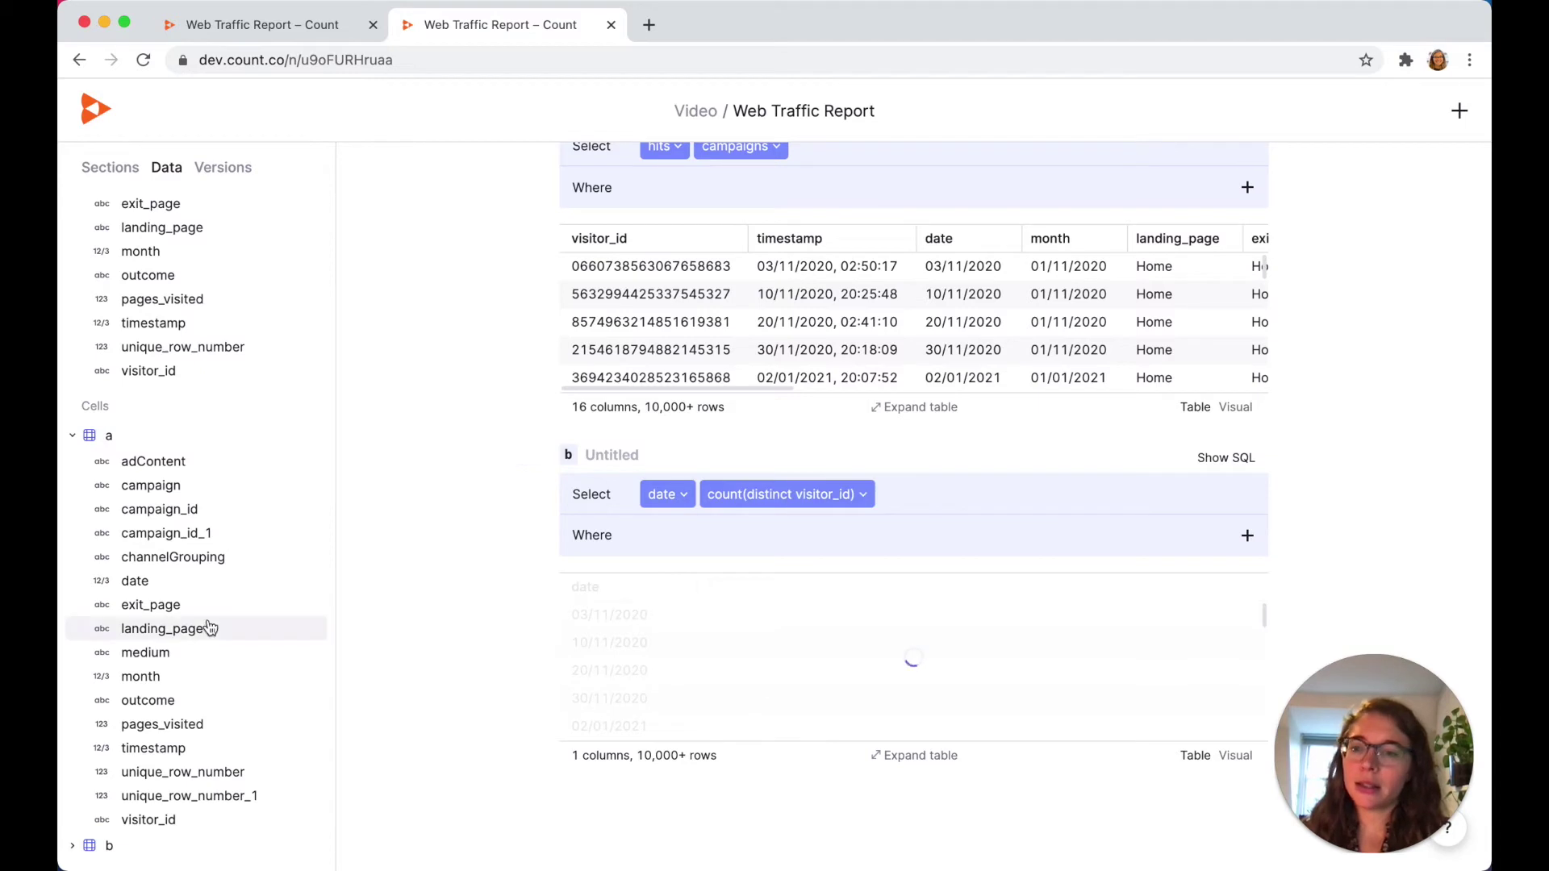
{"action": "left_click_drag", "start_coordinate": [197, 626], "coordinate": [888, 495]}
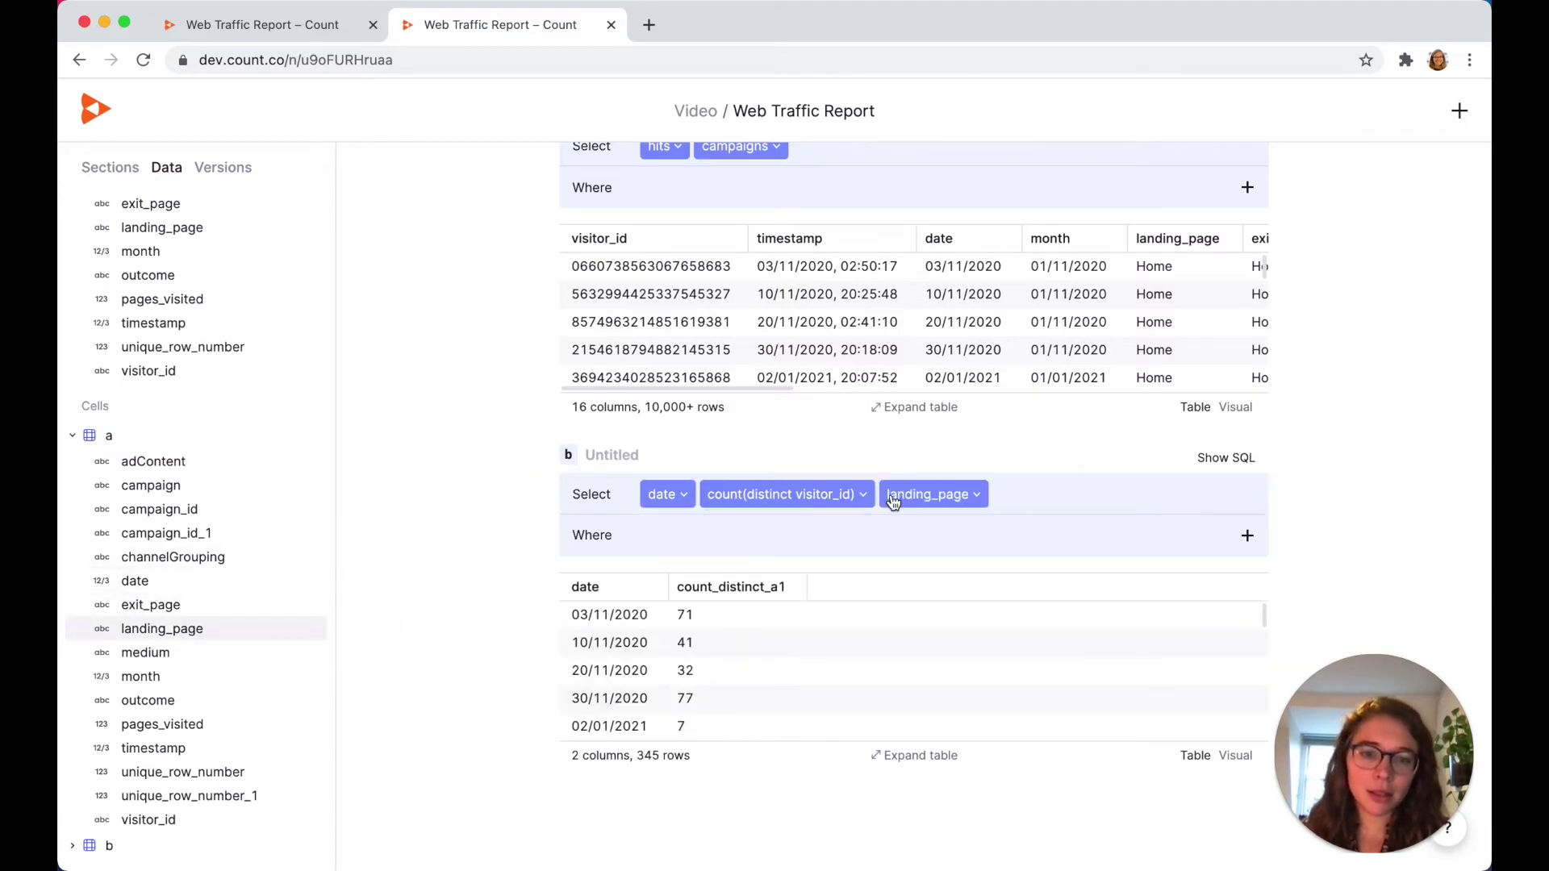
Display cell b's results as a visual instead of a table and look over the chart
{"action": "scroll", "coordinate": [887, 500], "scroll_direction": "down", "scroll_amount": 3}
{"action": "left_click", "coordinate": [1235, 540]}
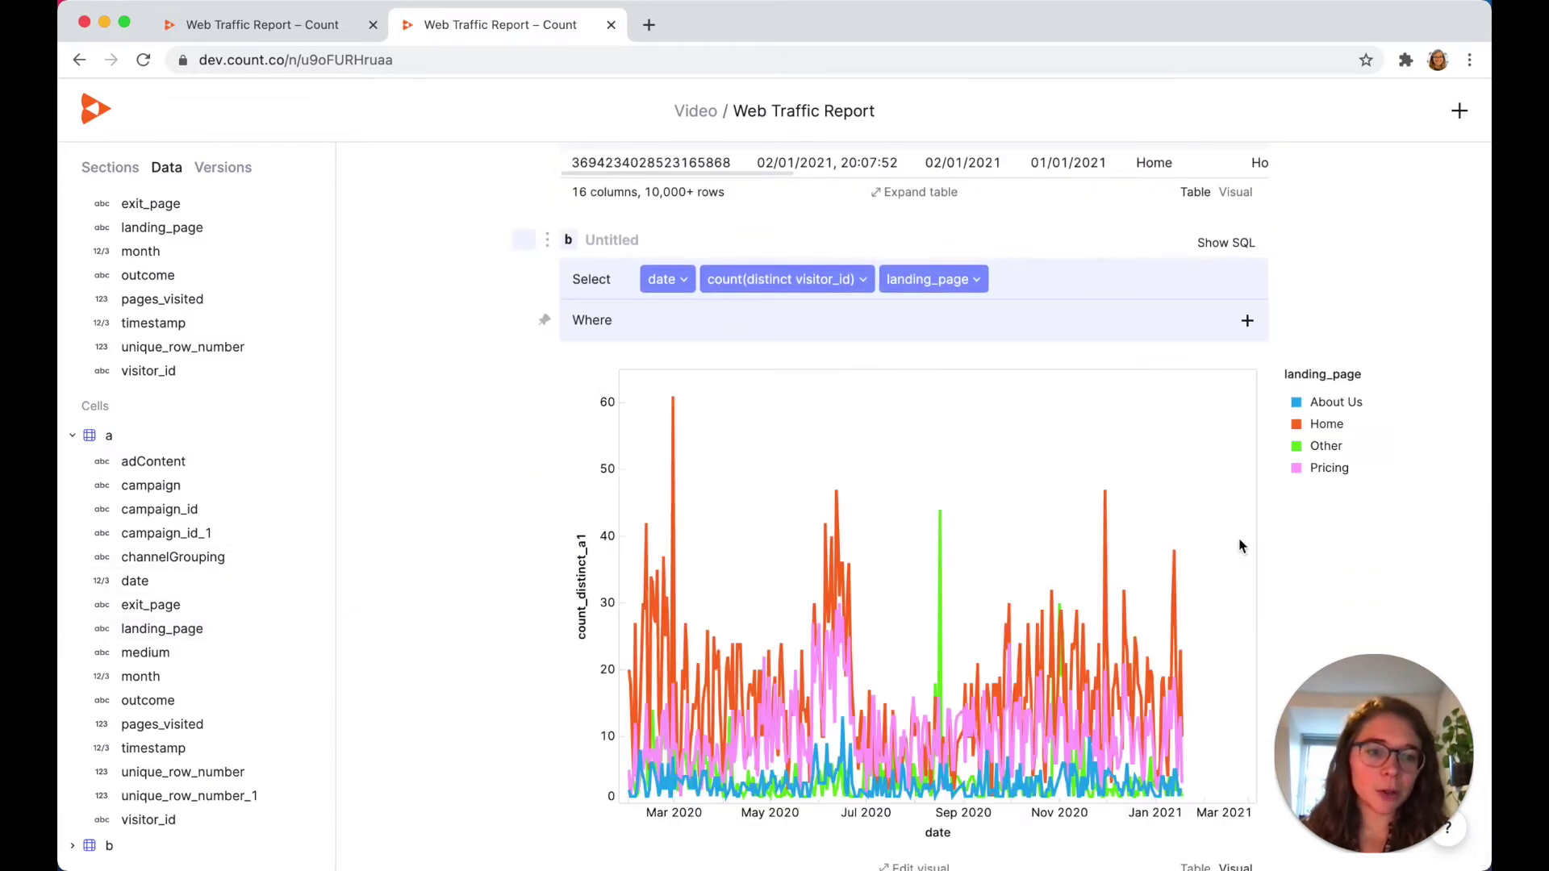
{"action": "scroll", "coordinate": [1151, 563], "scroll_direction": "down", "scroll_amount": 2}
{"action": "scroll", "coordinate": [1148, 561], "scroll_direction": "down", "scroll_amount": 1}
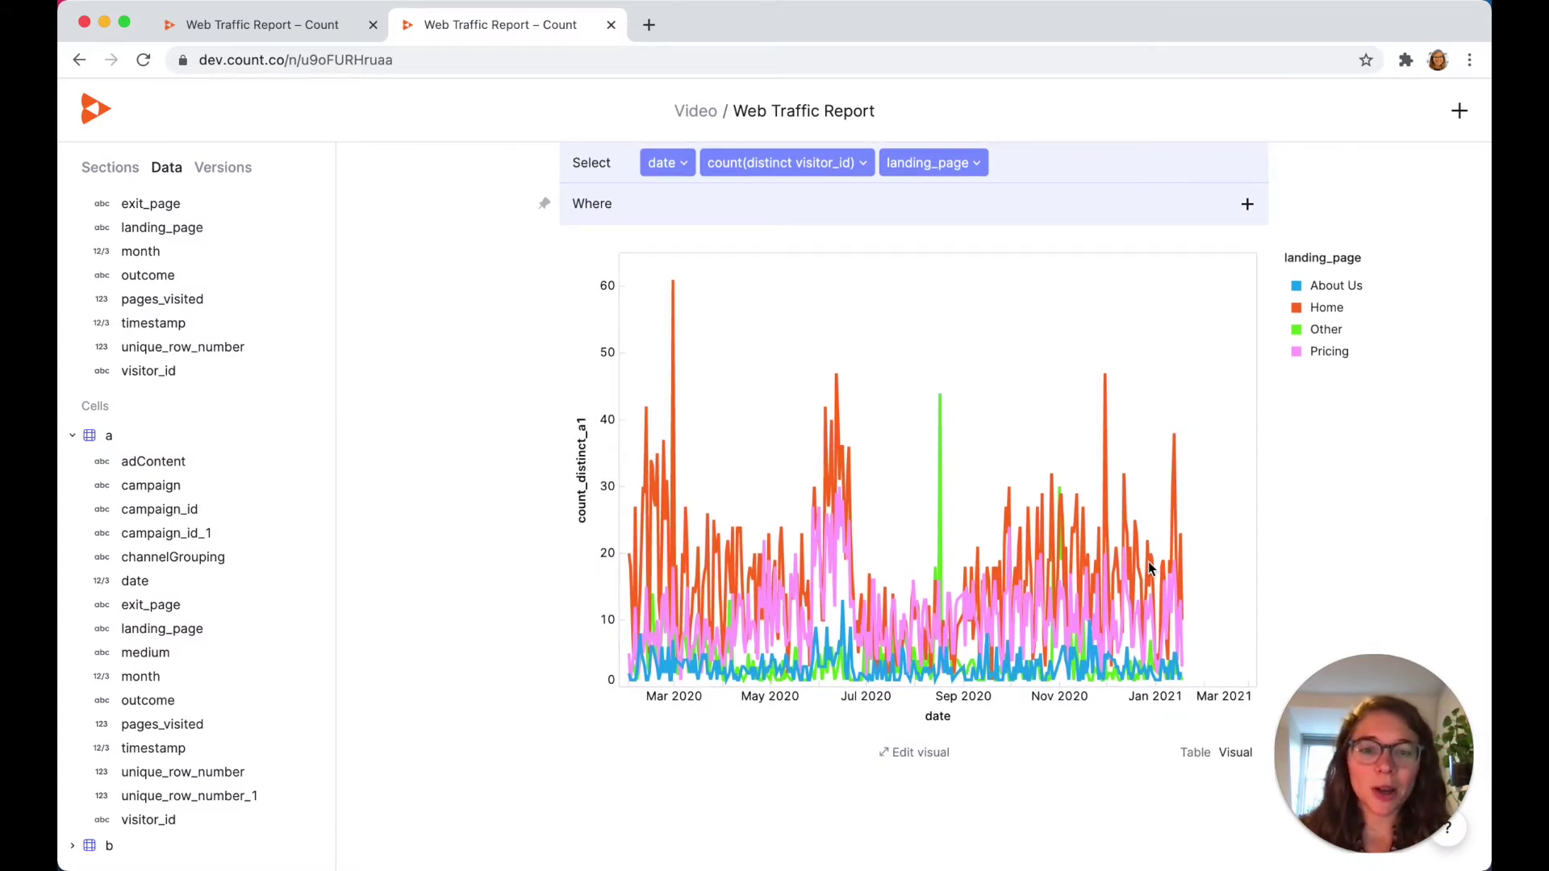
{"action": "scroll", "coordinate": [1085, 456], "scroll_direction": "up", "scroll_amount": 2}
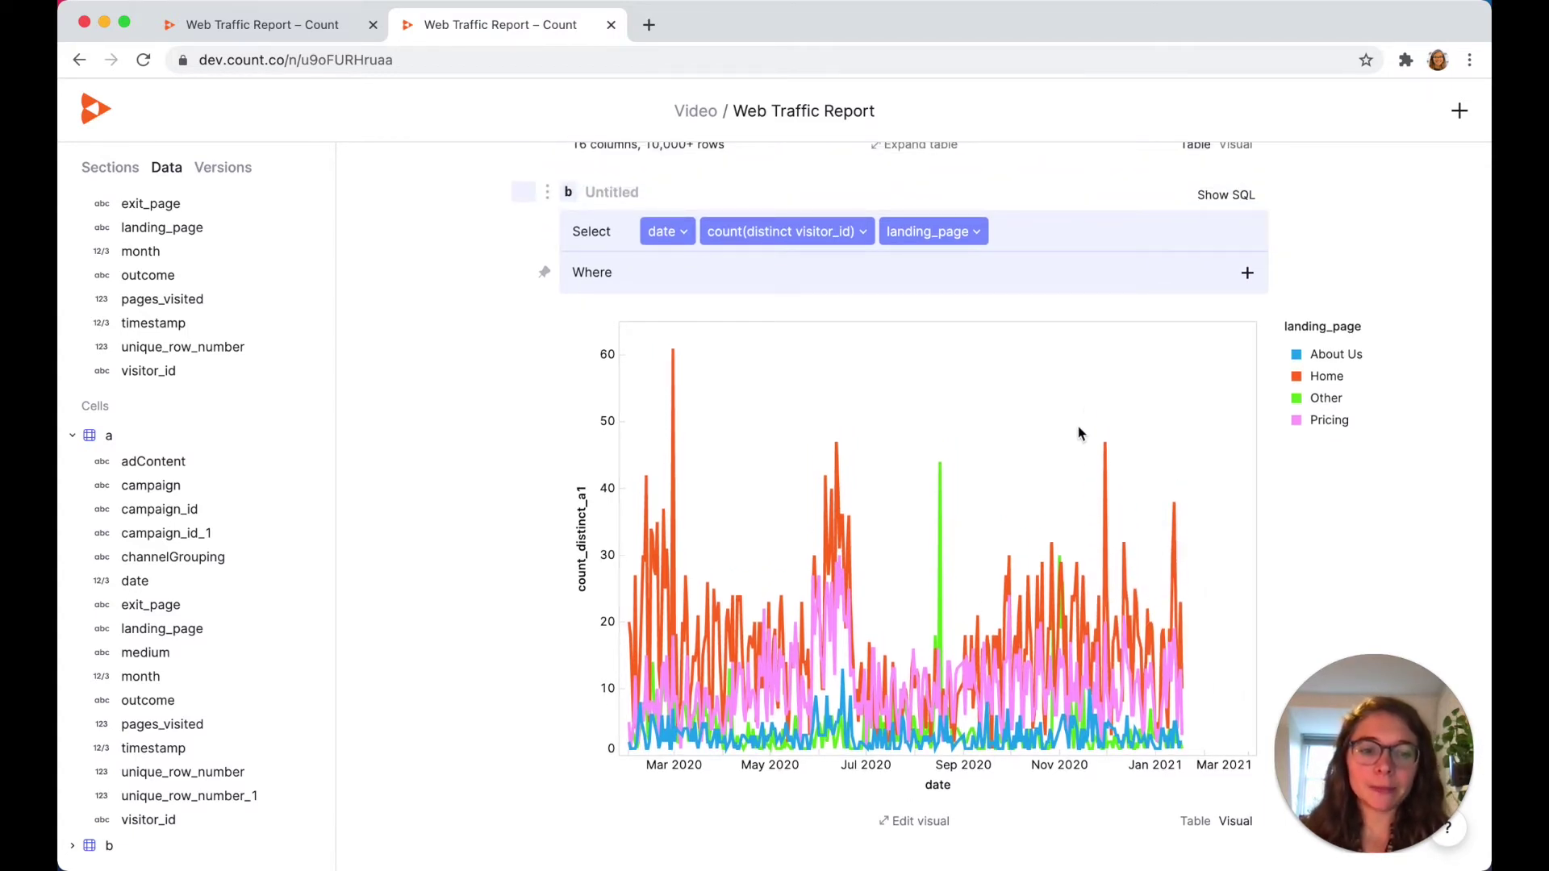
{"action": "scroll", "coordinate": [1080, 434], "scroll_direction": "up", "scroll_amount": 2}
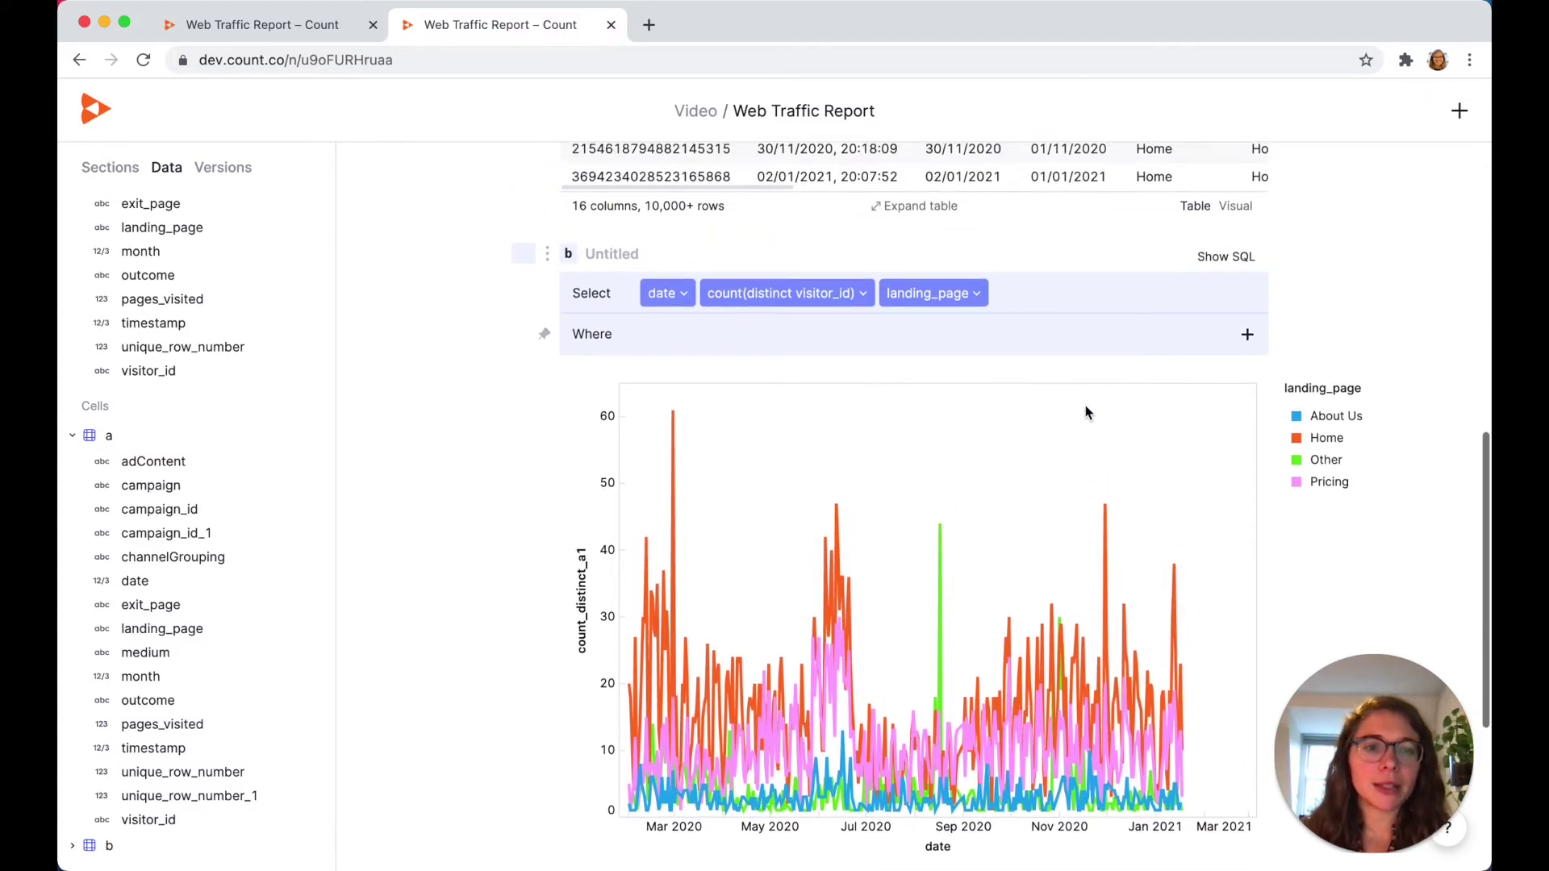
Show cell b's SQL and insert a blank line above its SELECT statement
{"action": "left_click", "coordinate": [1225, 258]}
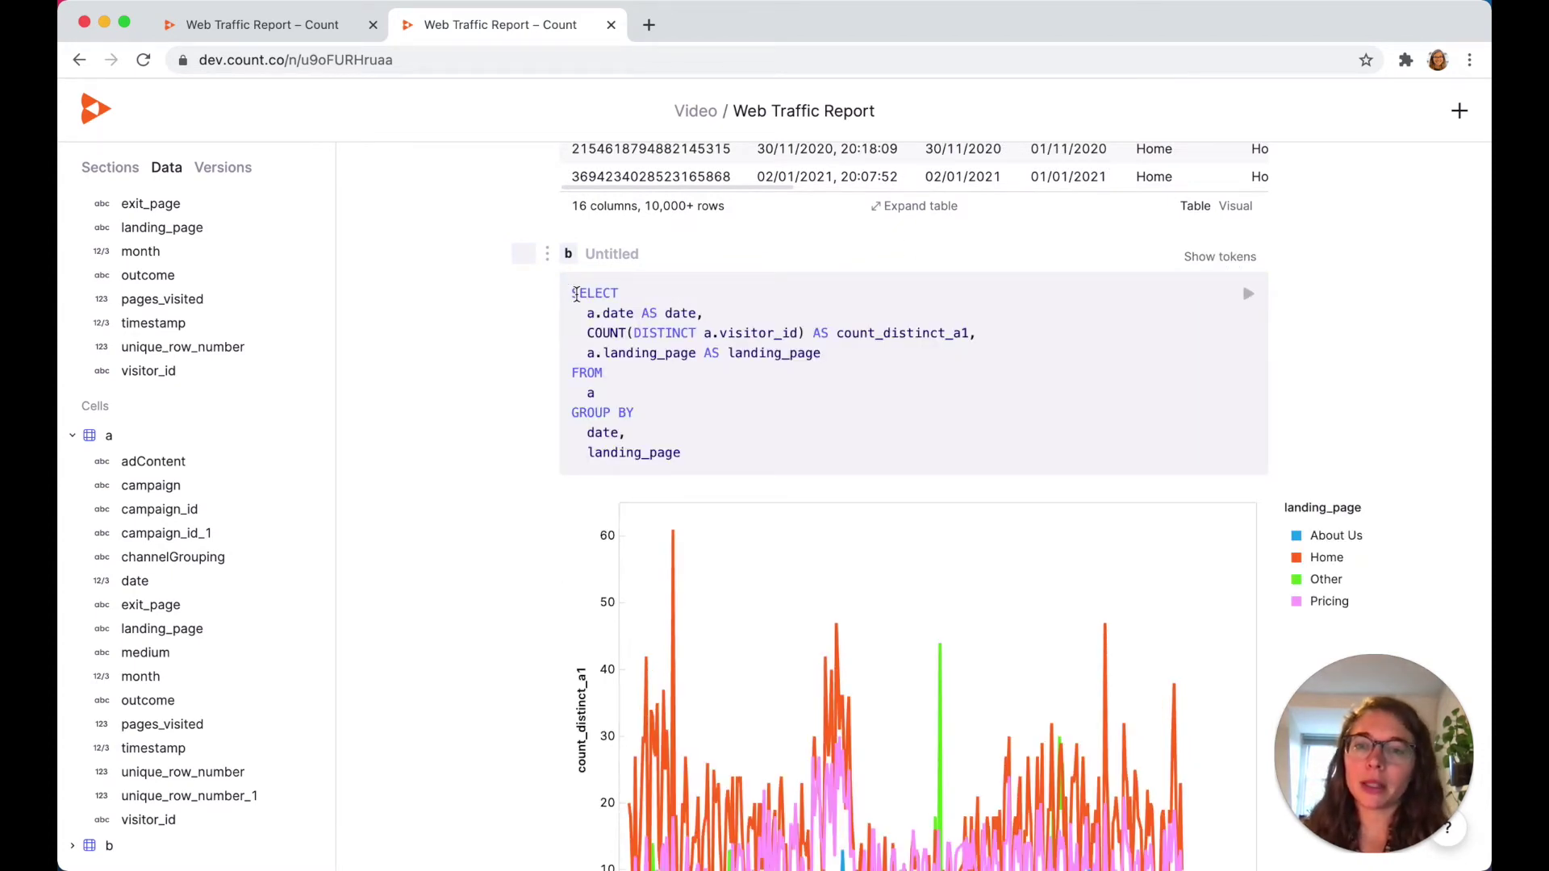
{"action": "left_click", "coordinate": [570, 292]}
{"action": "key", "text": "Return"}
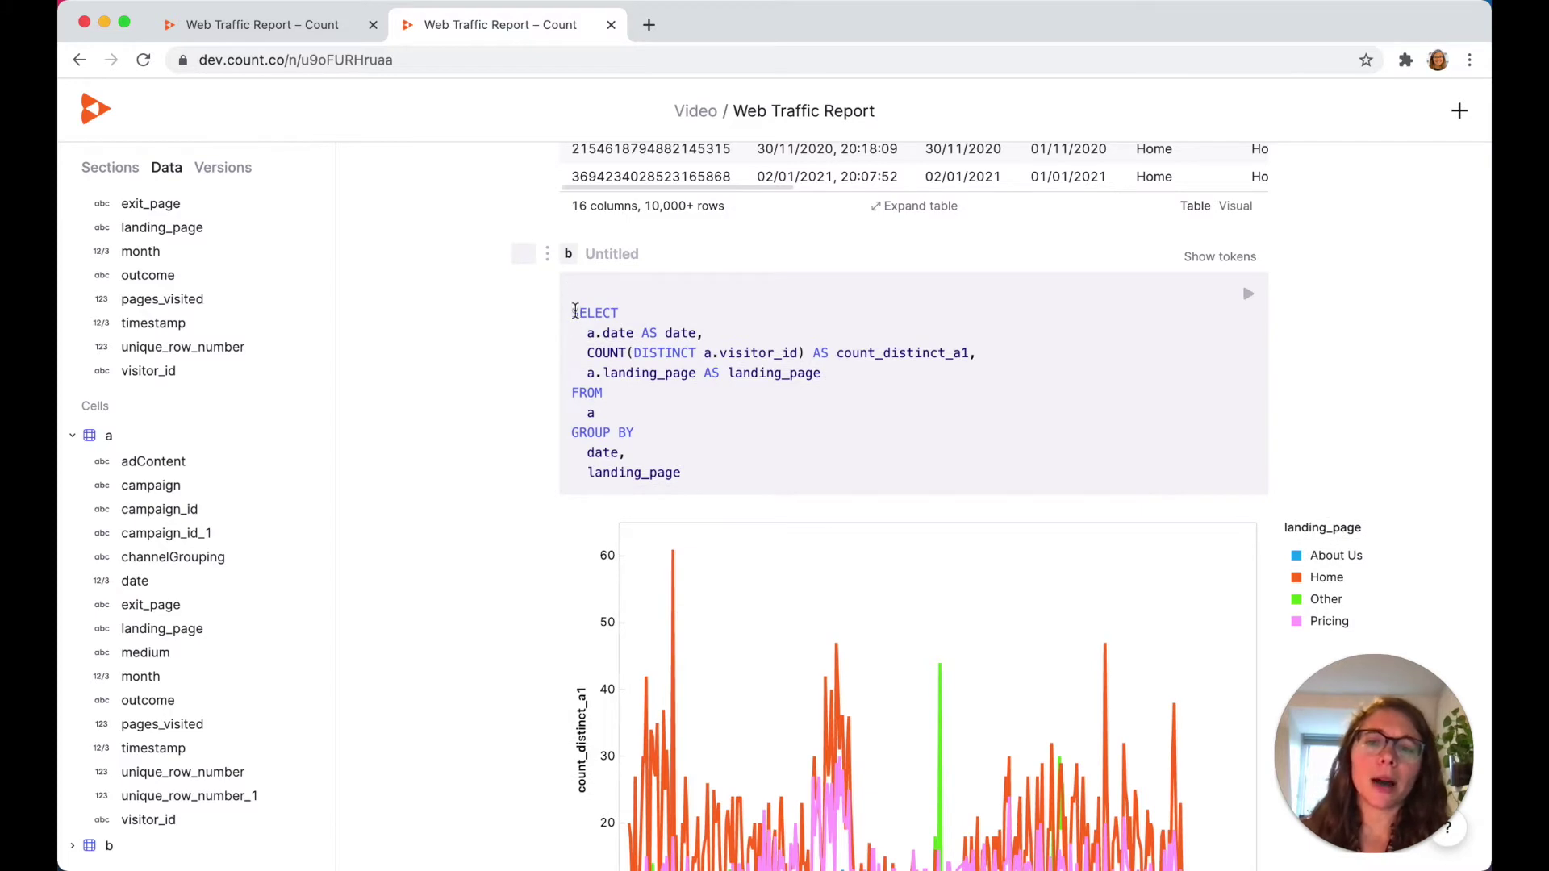
{"action": "scroll", "coordinate": [626, 508], "scroll_direction": "down", "scroll_amount": 3}
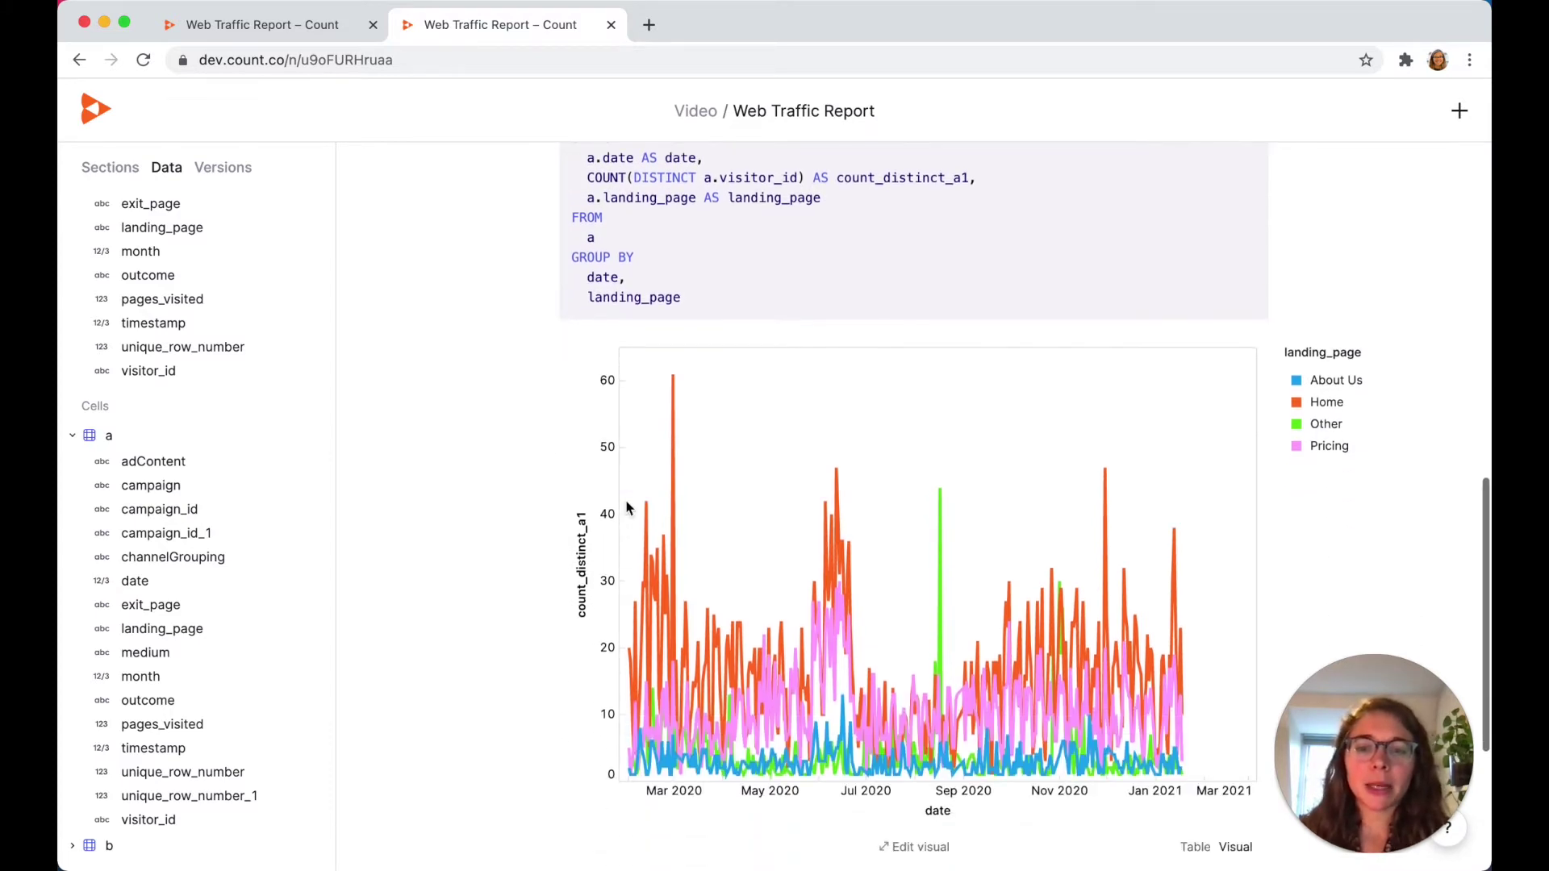
{"action": "scroll", "coordinate": [1044, 646], "scroll_direction": "up", "scroll_amount": 3}
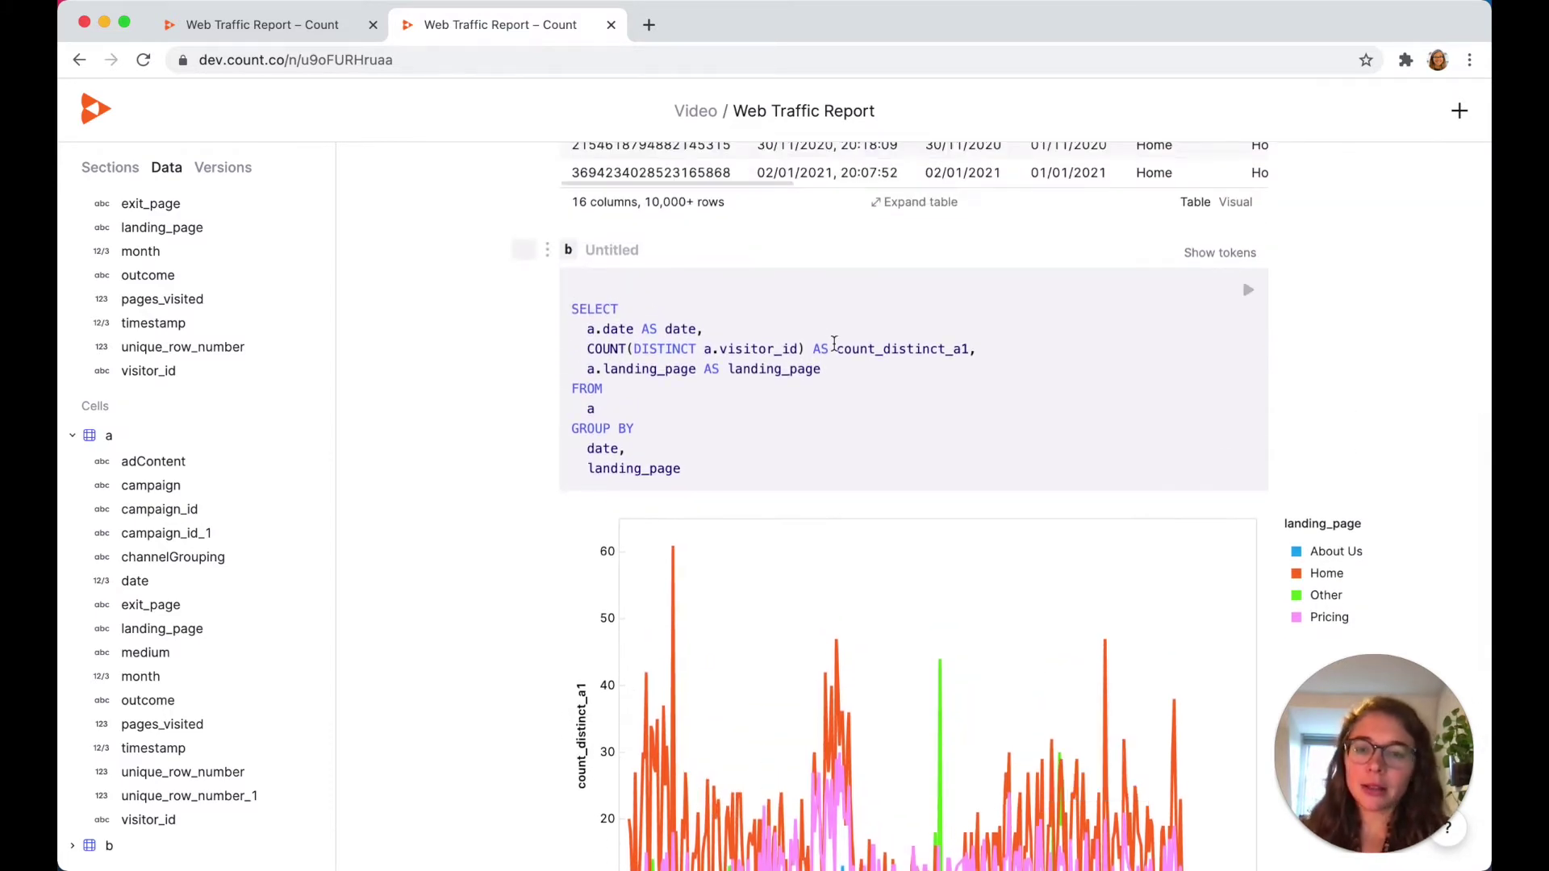
Begin an outer query: Select *, avg(visitors) over (partition by landing_page order by date asc rows between 6 preceding and current row) moving_avg from (
{"action": "type", "text": "Select "}
{"action": "type", "text": "*, avg(vi"}
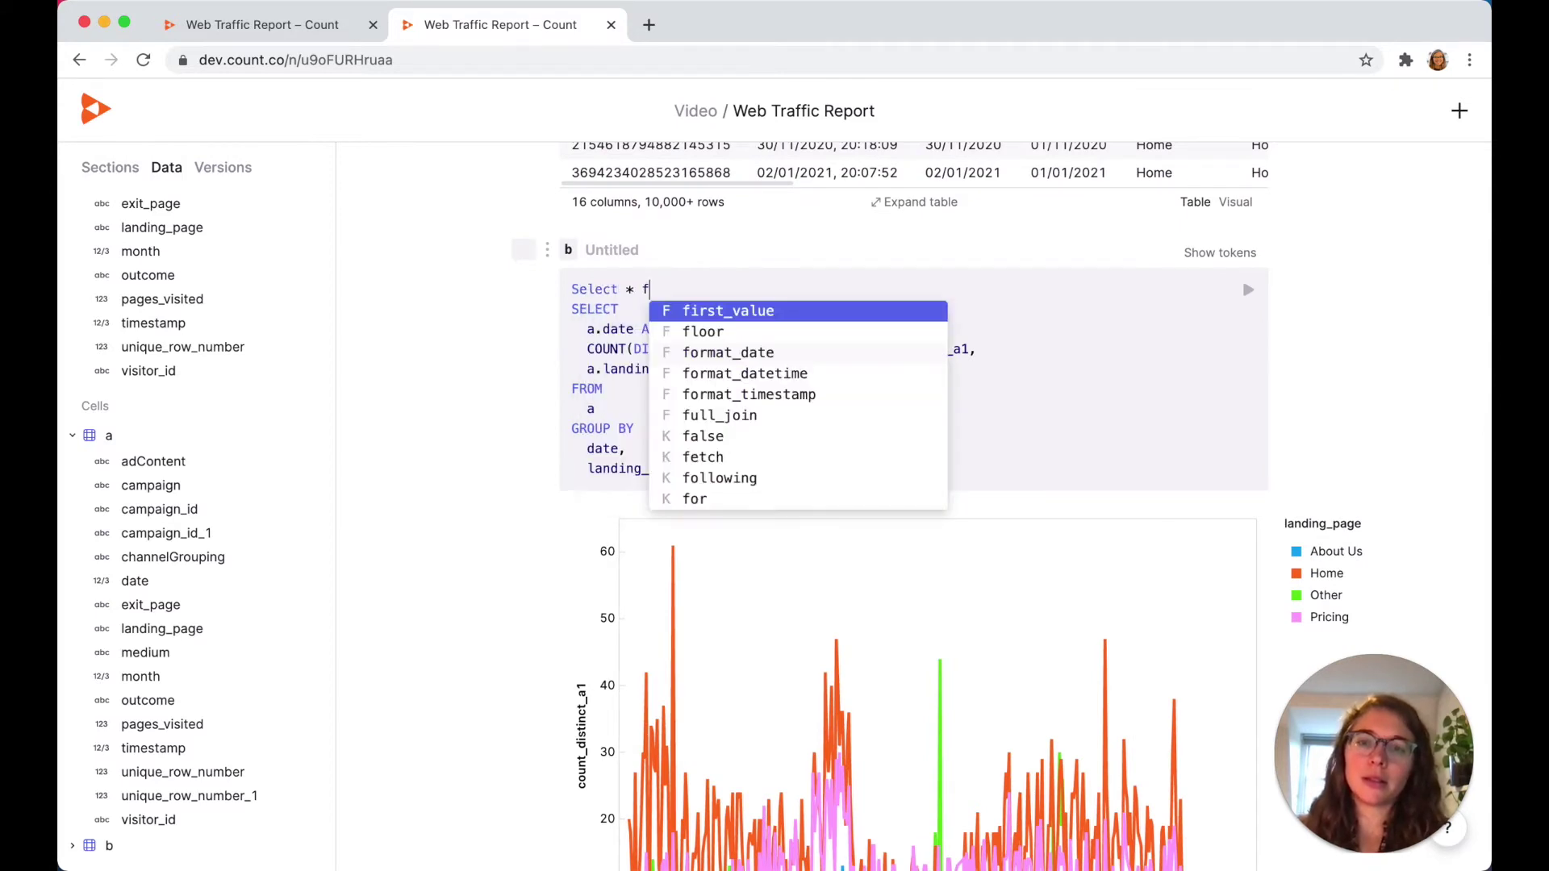
{"action": "type", "text": "sitors) over (a"}
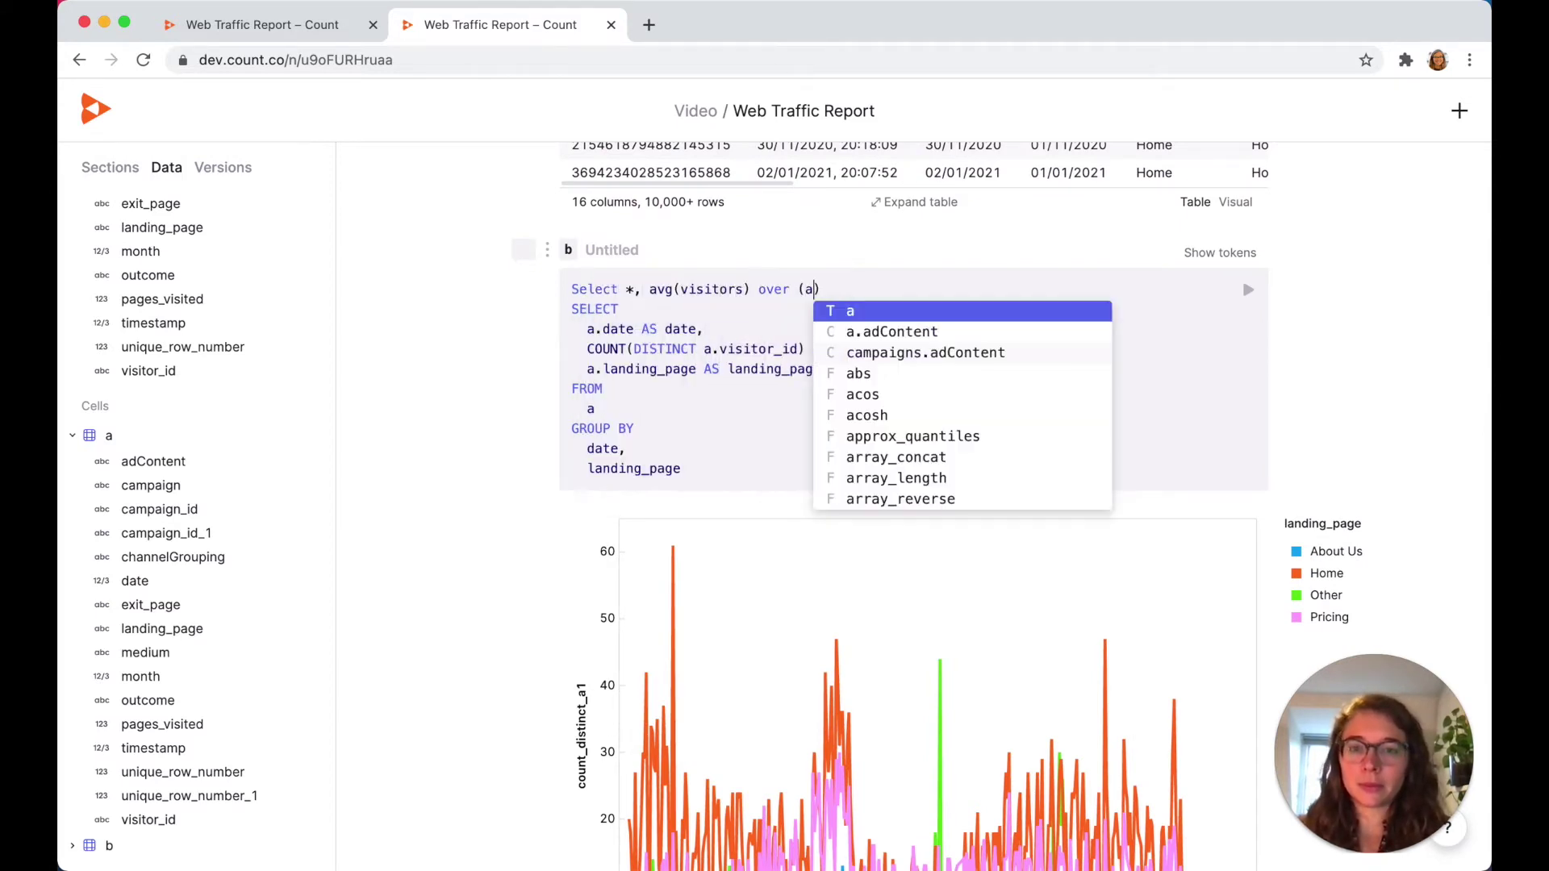
{"action": "key", "text": "BackSpace"}
{"action": "type", "text": "partition by landing"}
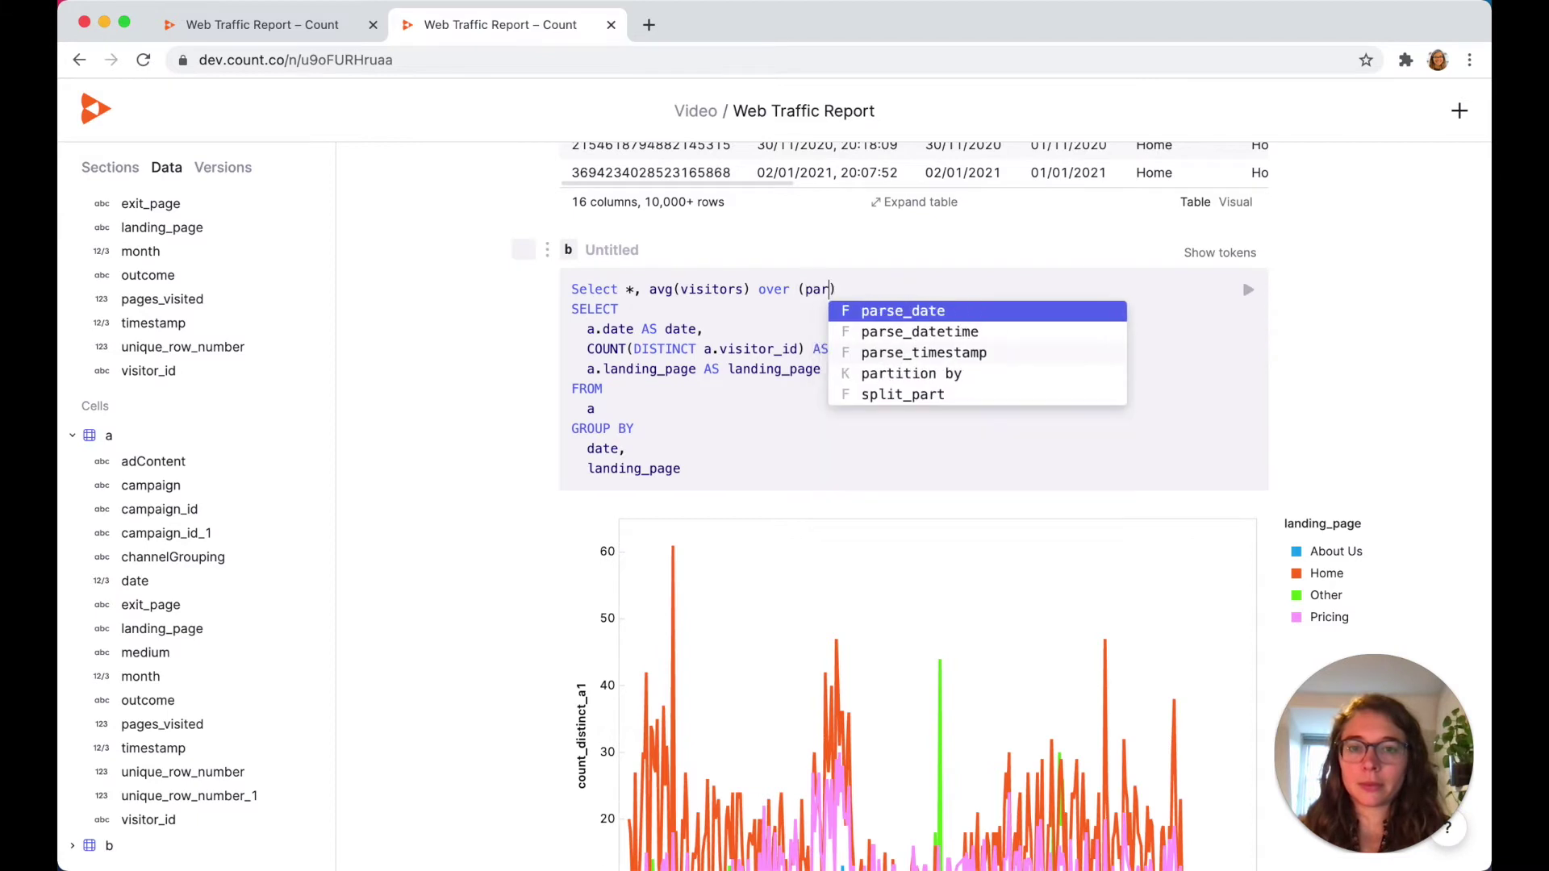
{"action": "type", "text": "_page order by date as"}
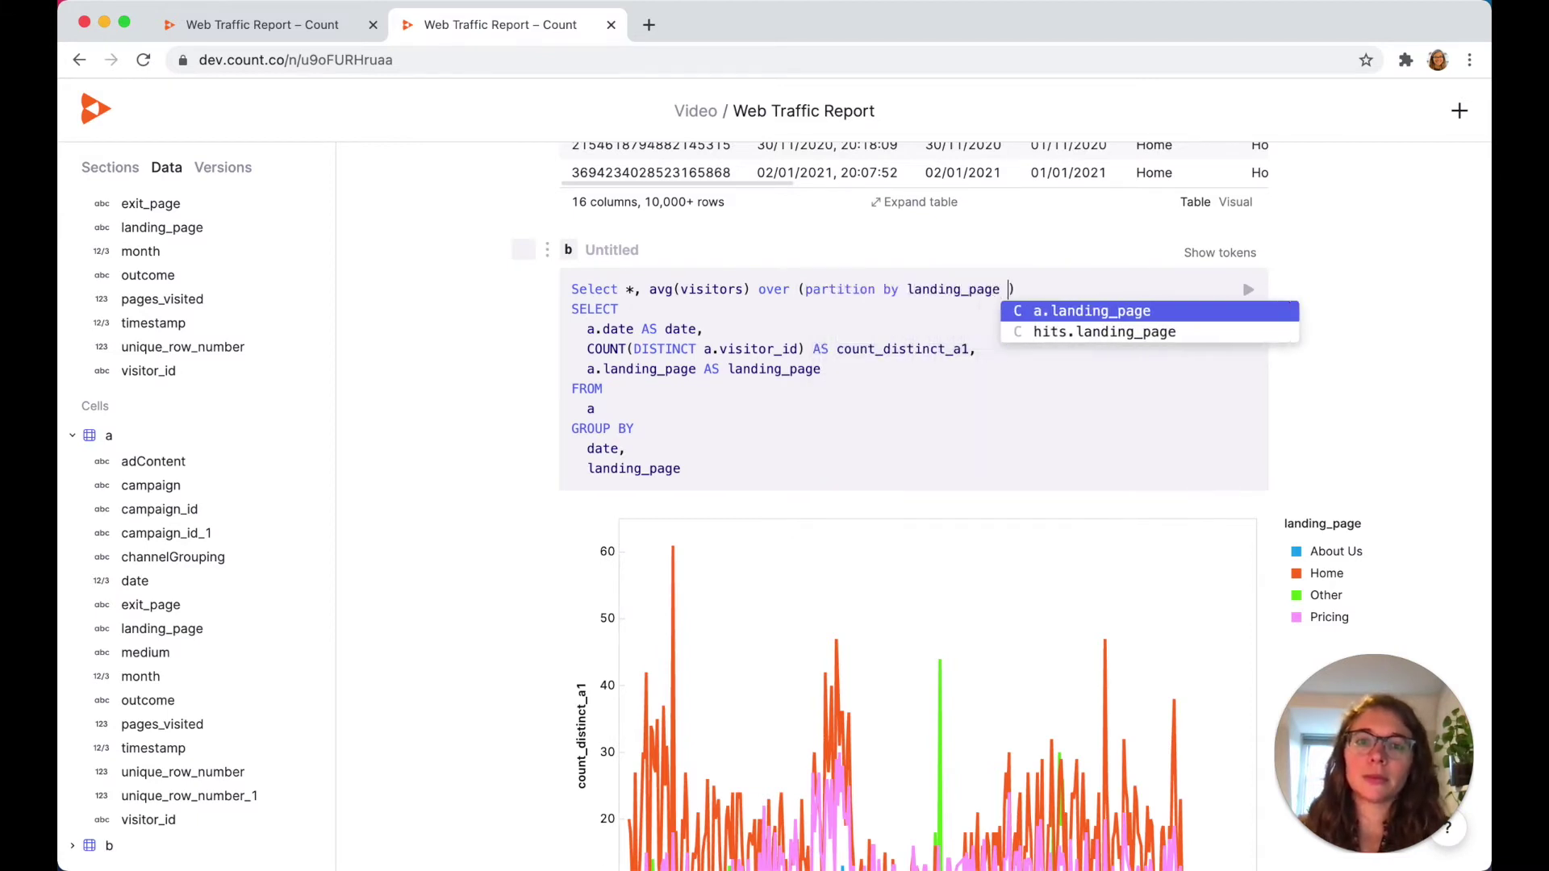
{"action": "type", "text": "c rows between"}
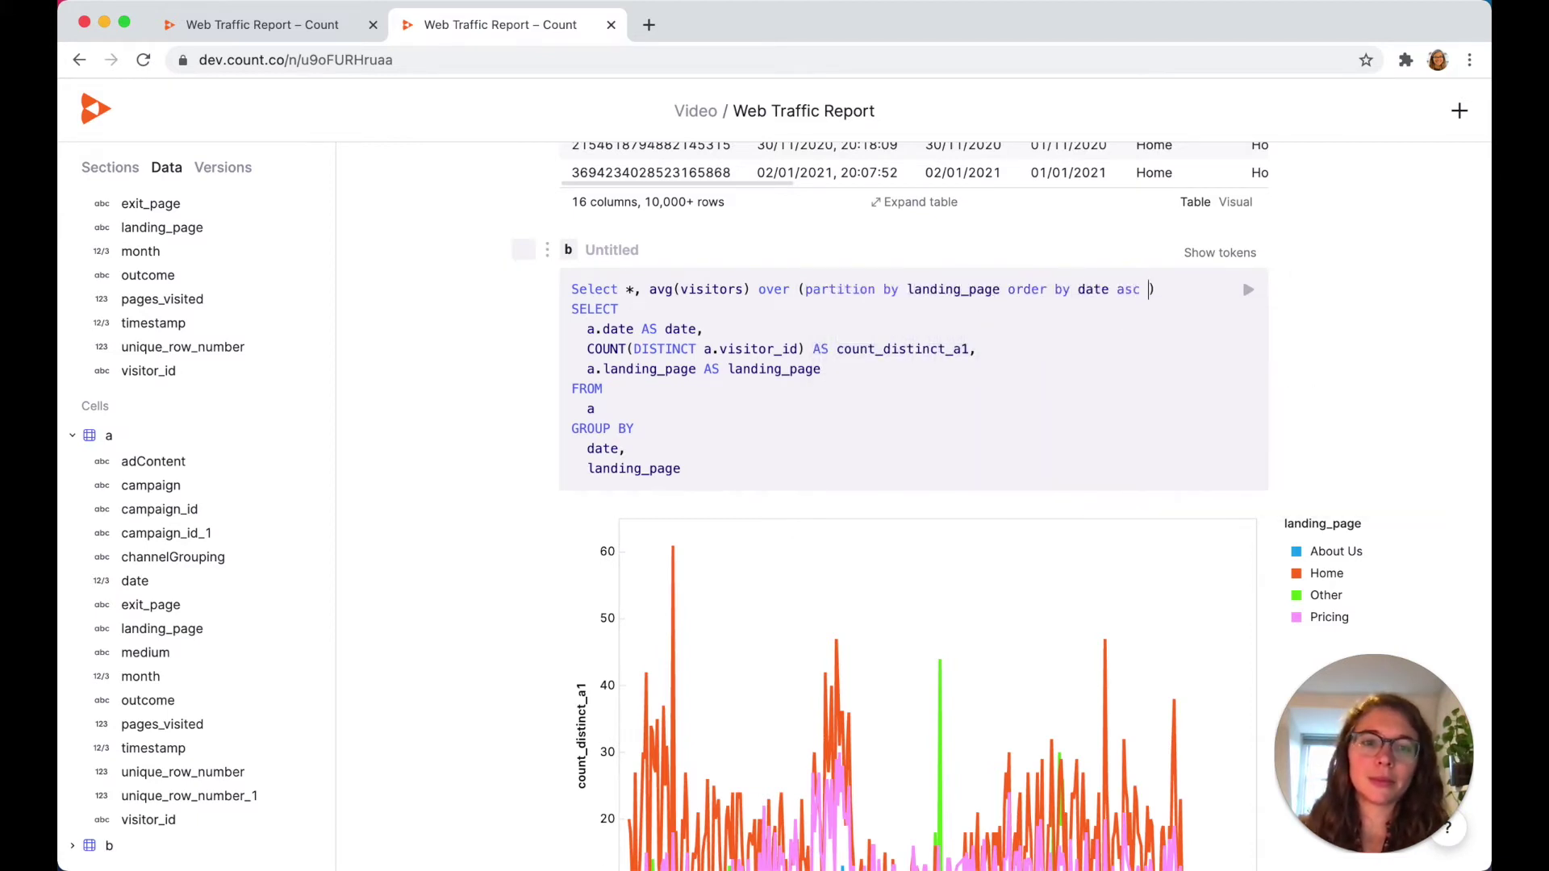
{"action": "type", "text": " 6 preceding an"}
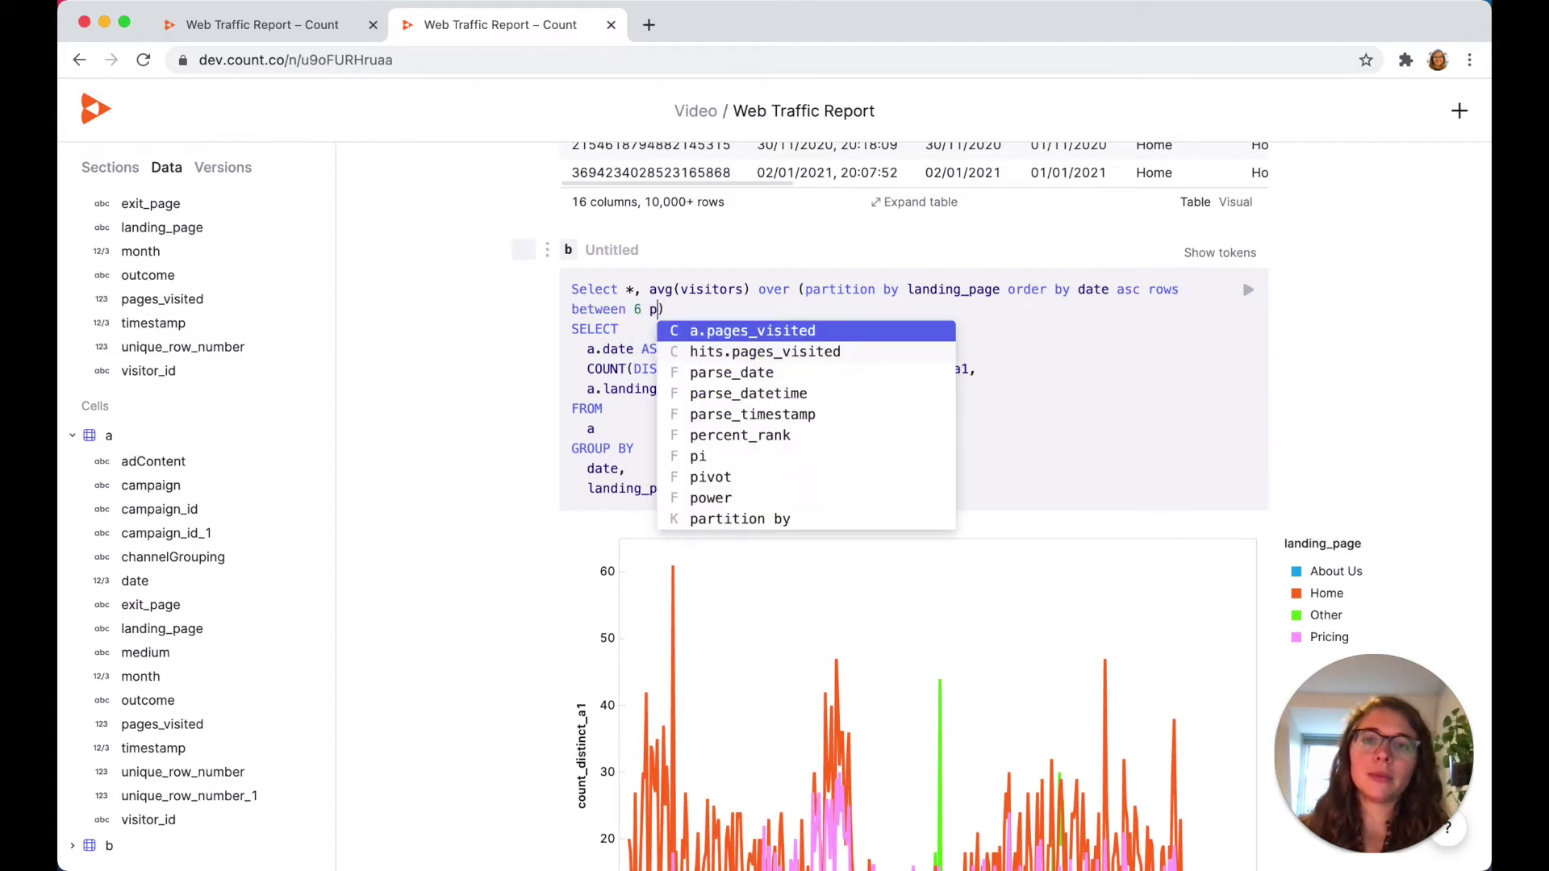
{"action": "type", "text": "d current row) moving_"}
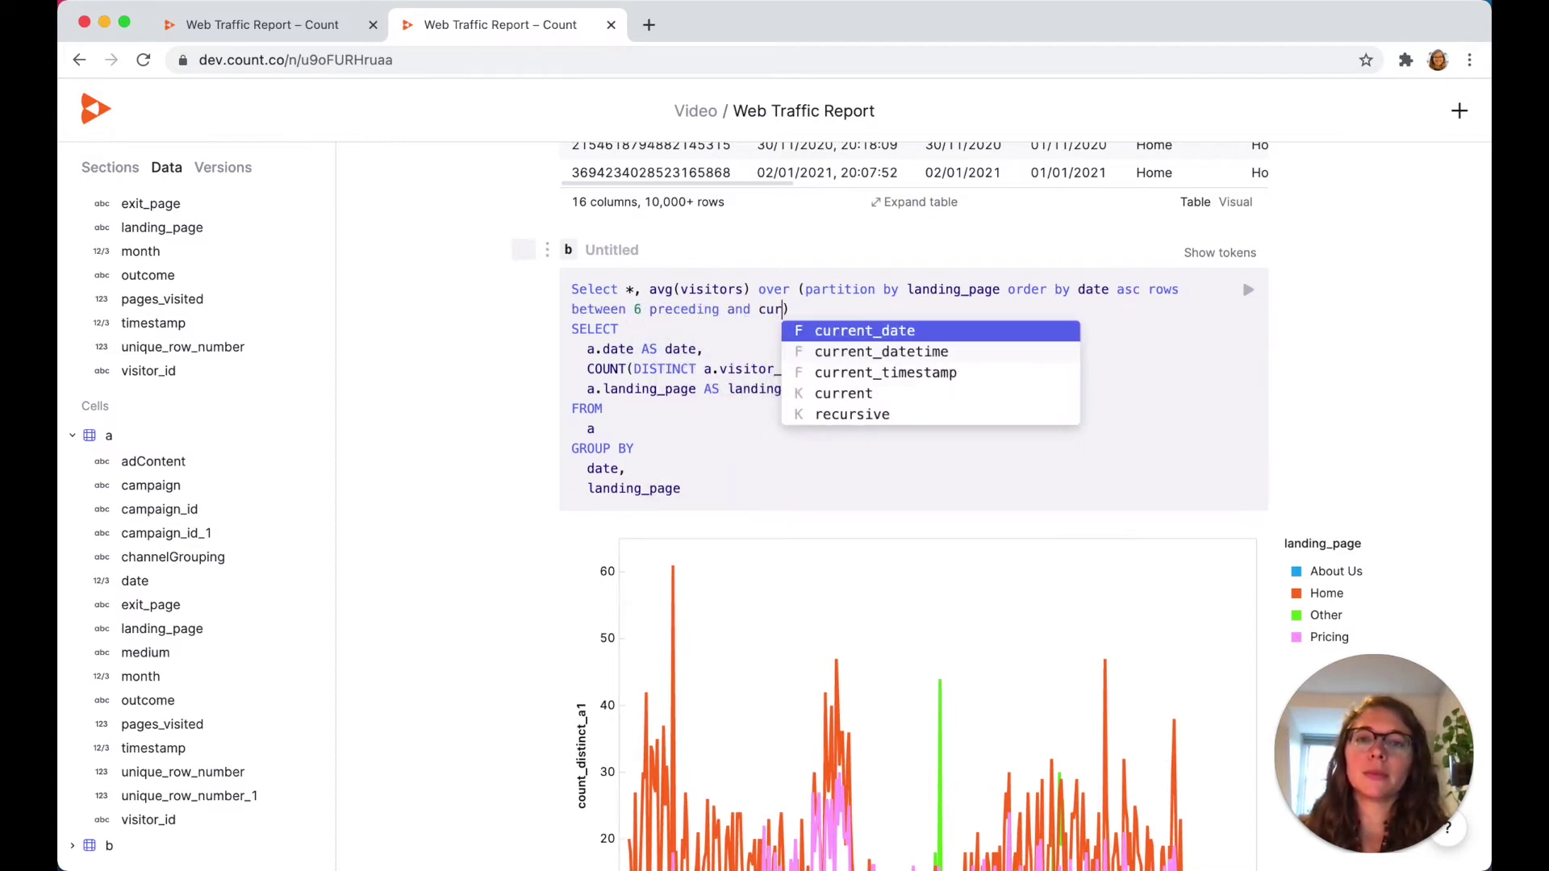
{"action": "type", "text": "avg from ()"}
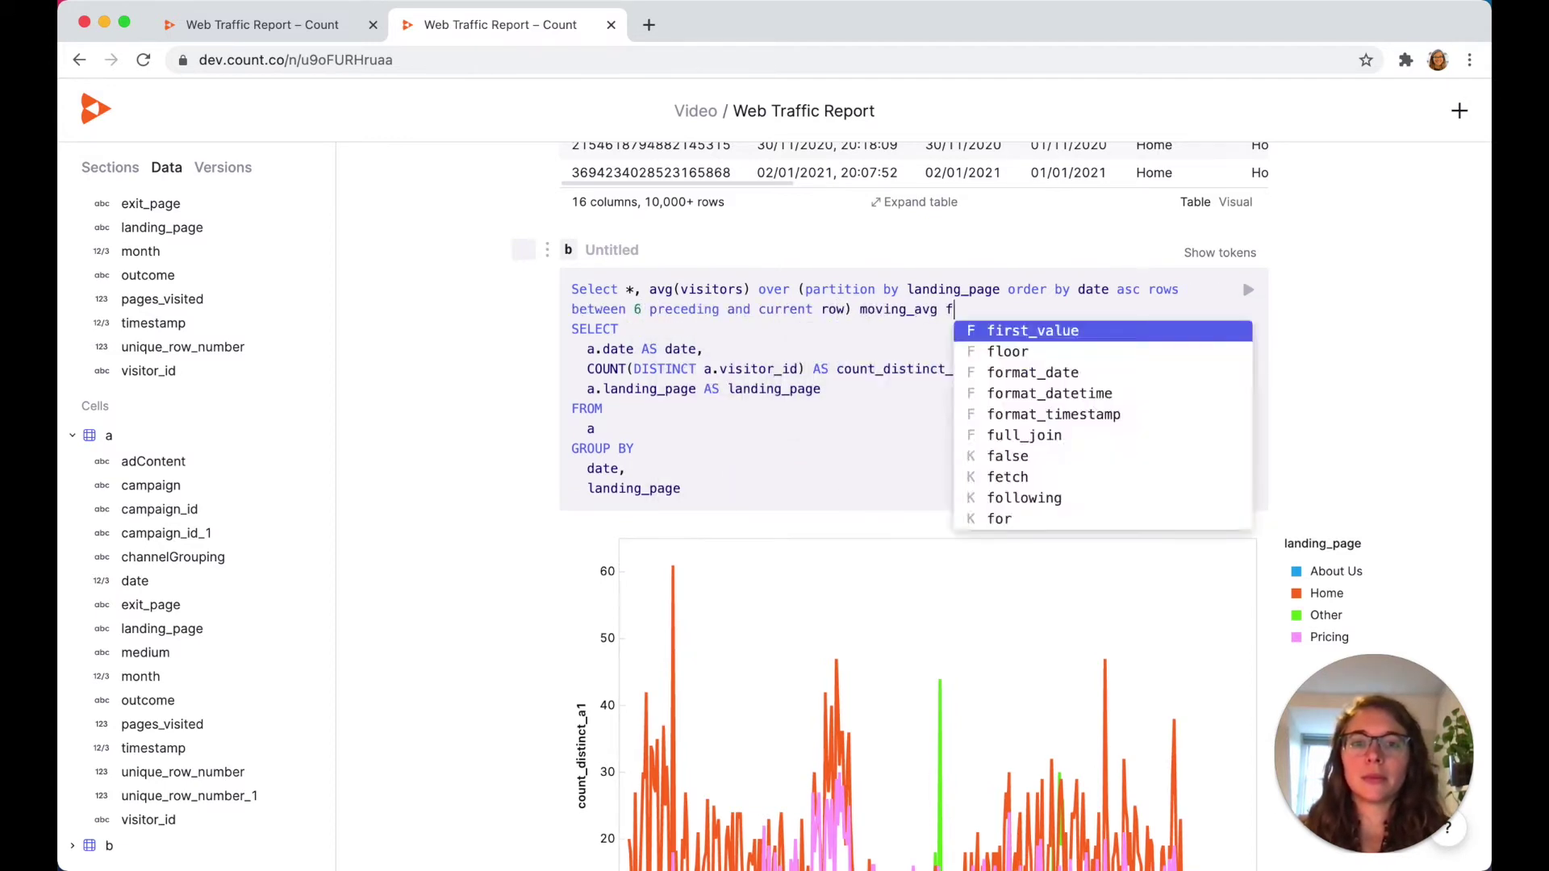
Close the subquery's parenthesis after the GROUP BY columns and alias the distinct visitor count as visitors
{"action": "type", "text": ")"}
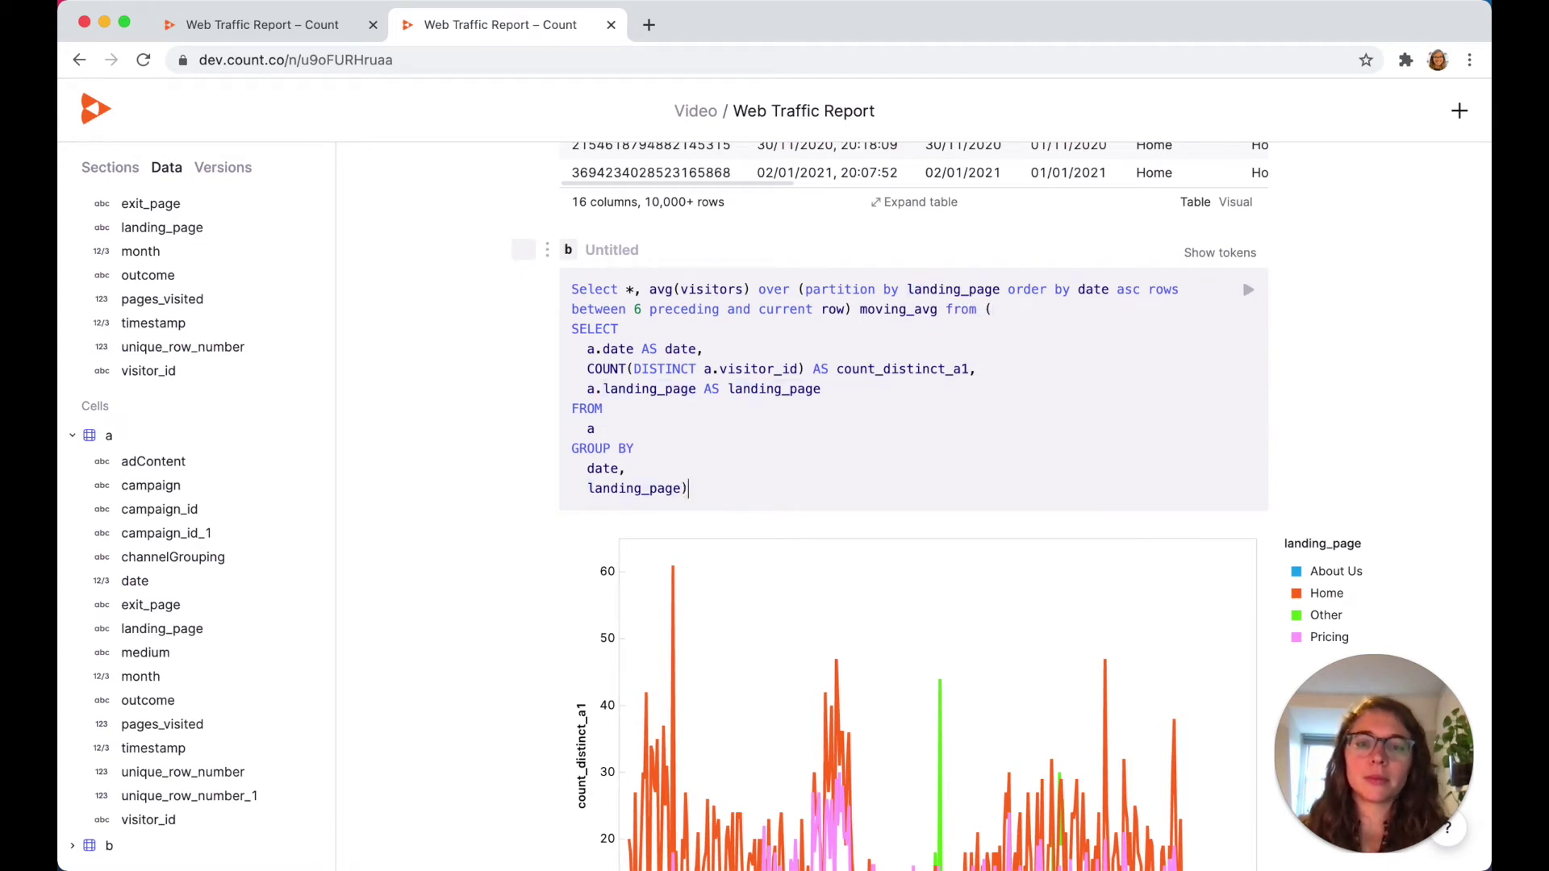
{"action": "double_click", "coordinate": [877, 370]}
{"action": "type", "text": "visitors"}
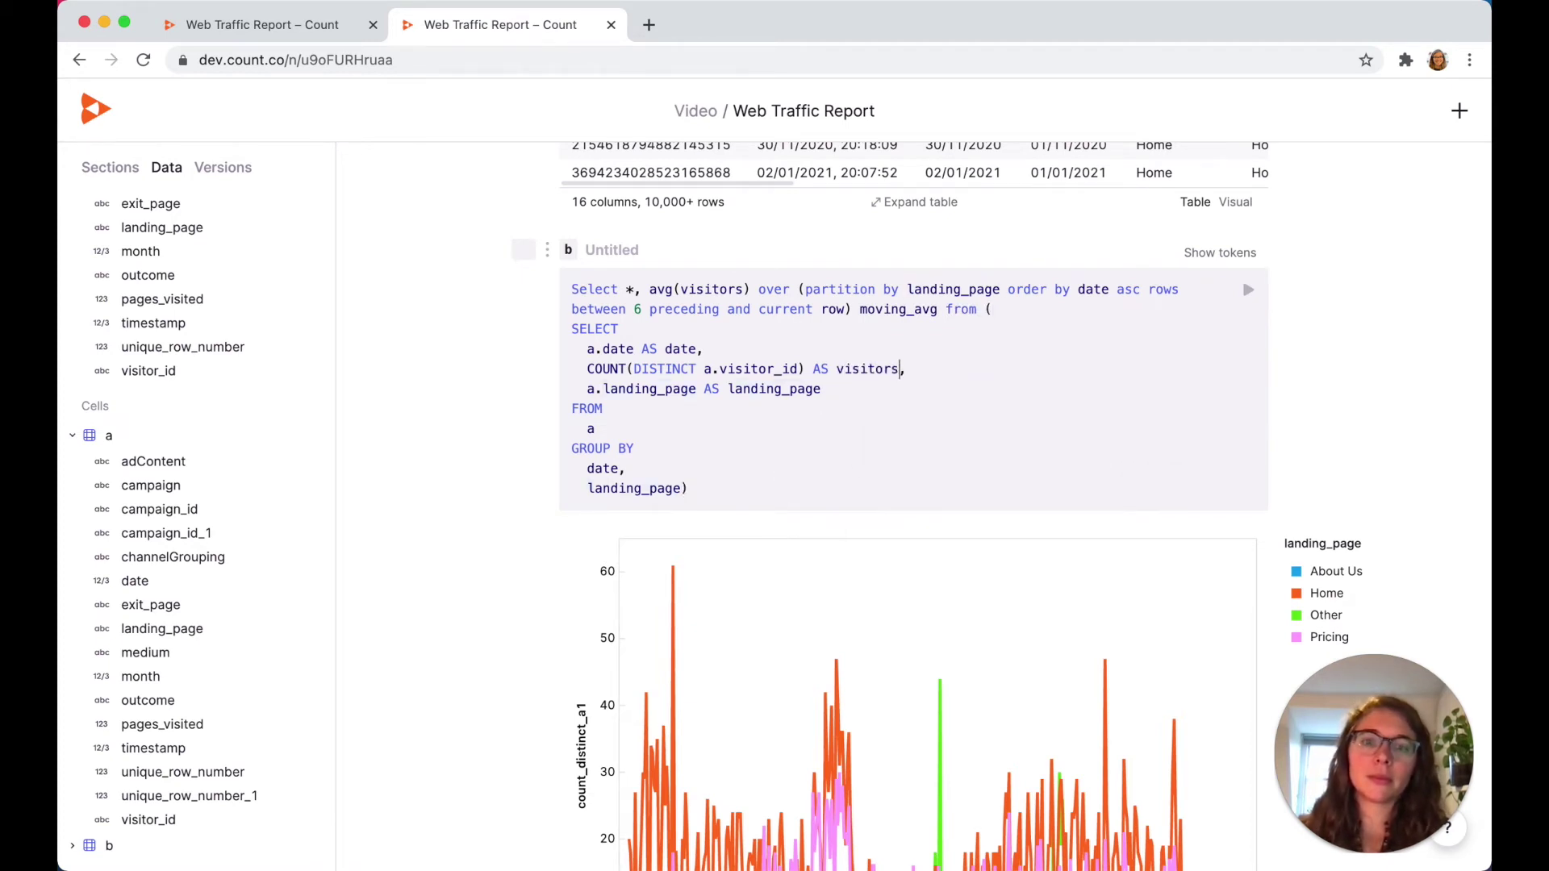
Run cell b's SQL query and examine the visitors and moving_avg charts
{"action": "key", "text": "super+Return"}
{"action": "scroll", "coordinate": [946, 406], "scroll_direction": "down", "scroll_amount": 5}
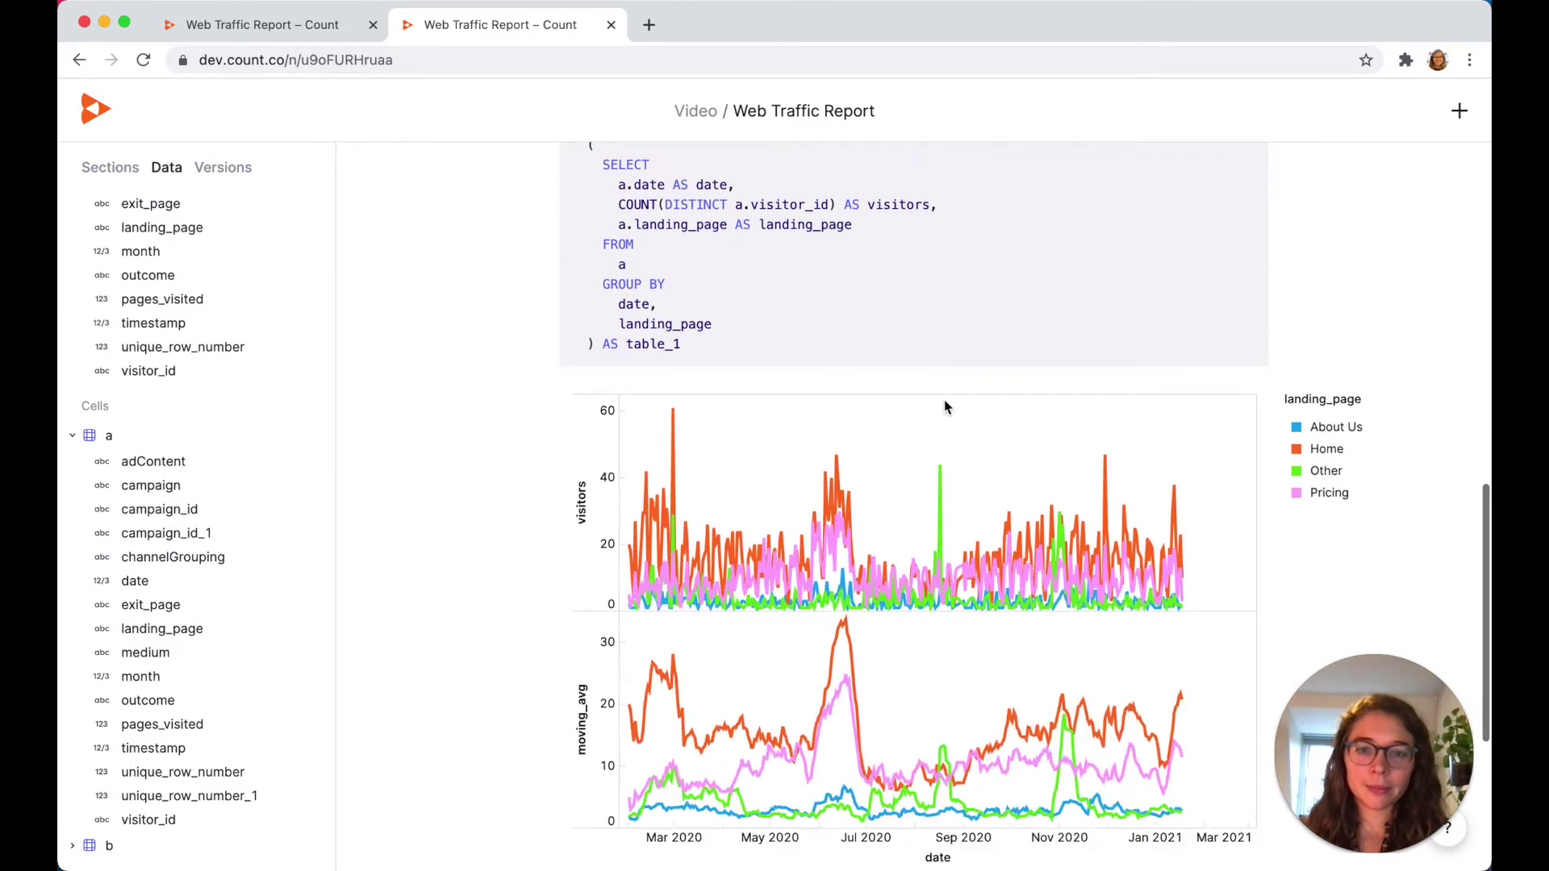
{"action": "scroll", "coordinate": [946, 406], "scroll_direction": "down", "scroll_amount": 1}
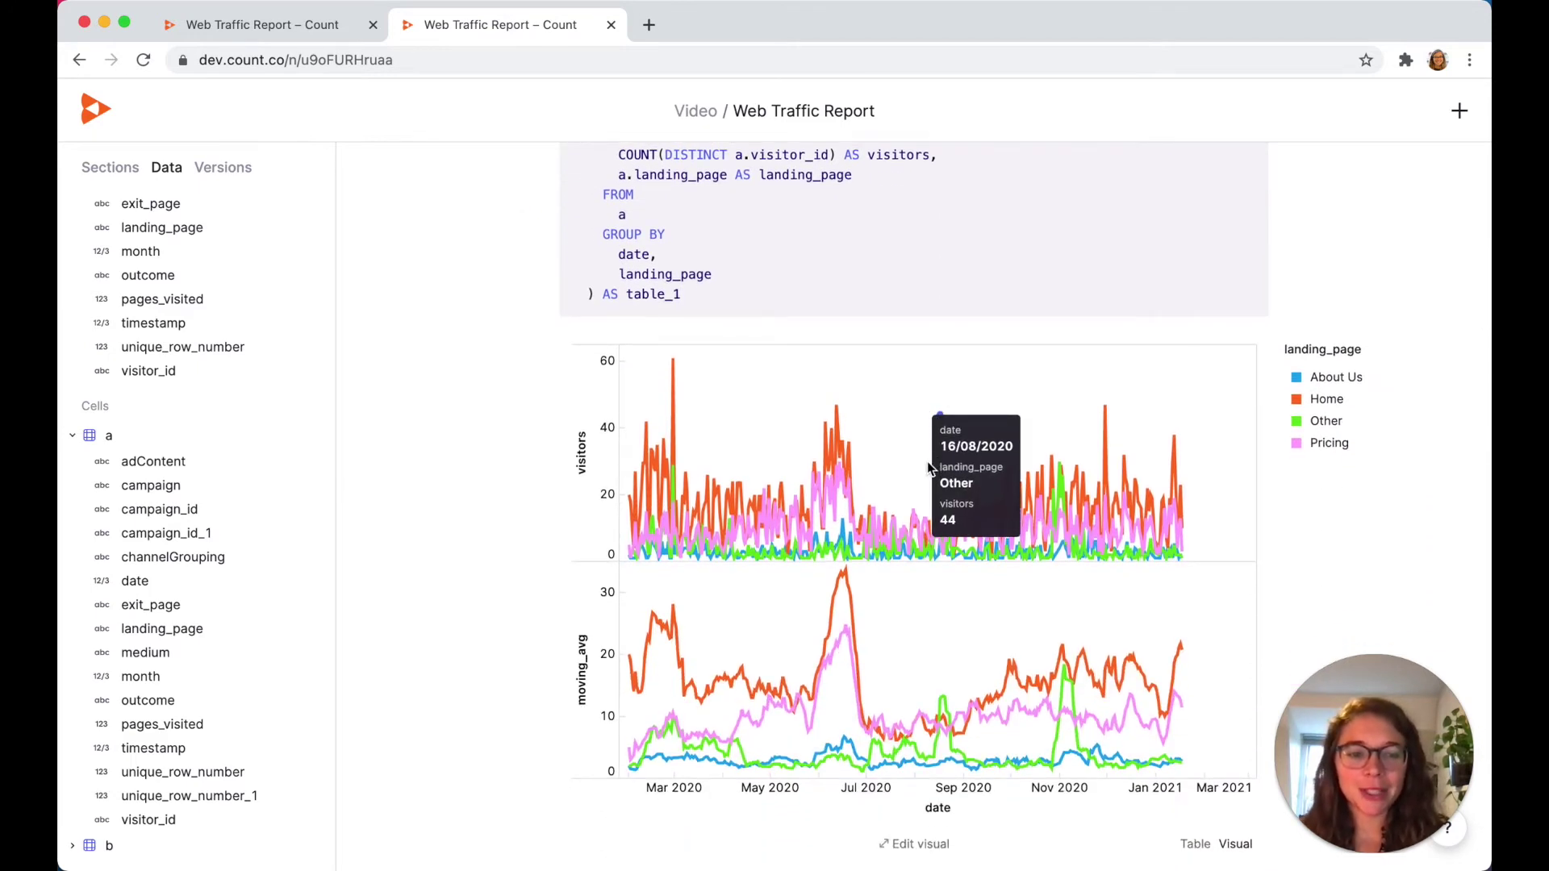
{"action": "mouse_move", "coordinate": [844, 626]}
{"action": "scroll", "coordinate": [851, 634], "scroll_direction": "down", "scroll_amount": 4}
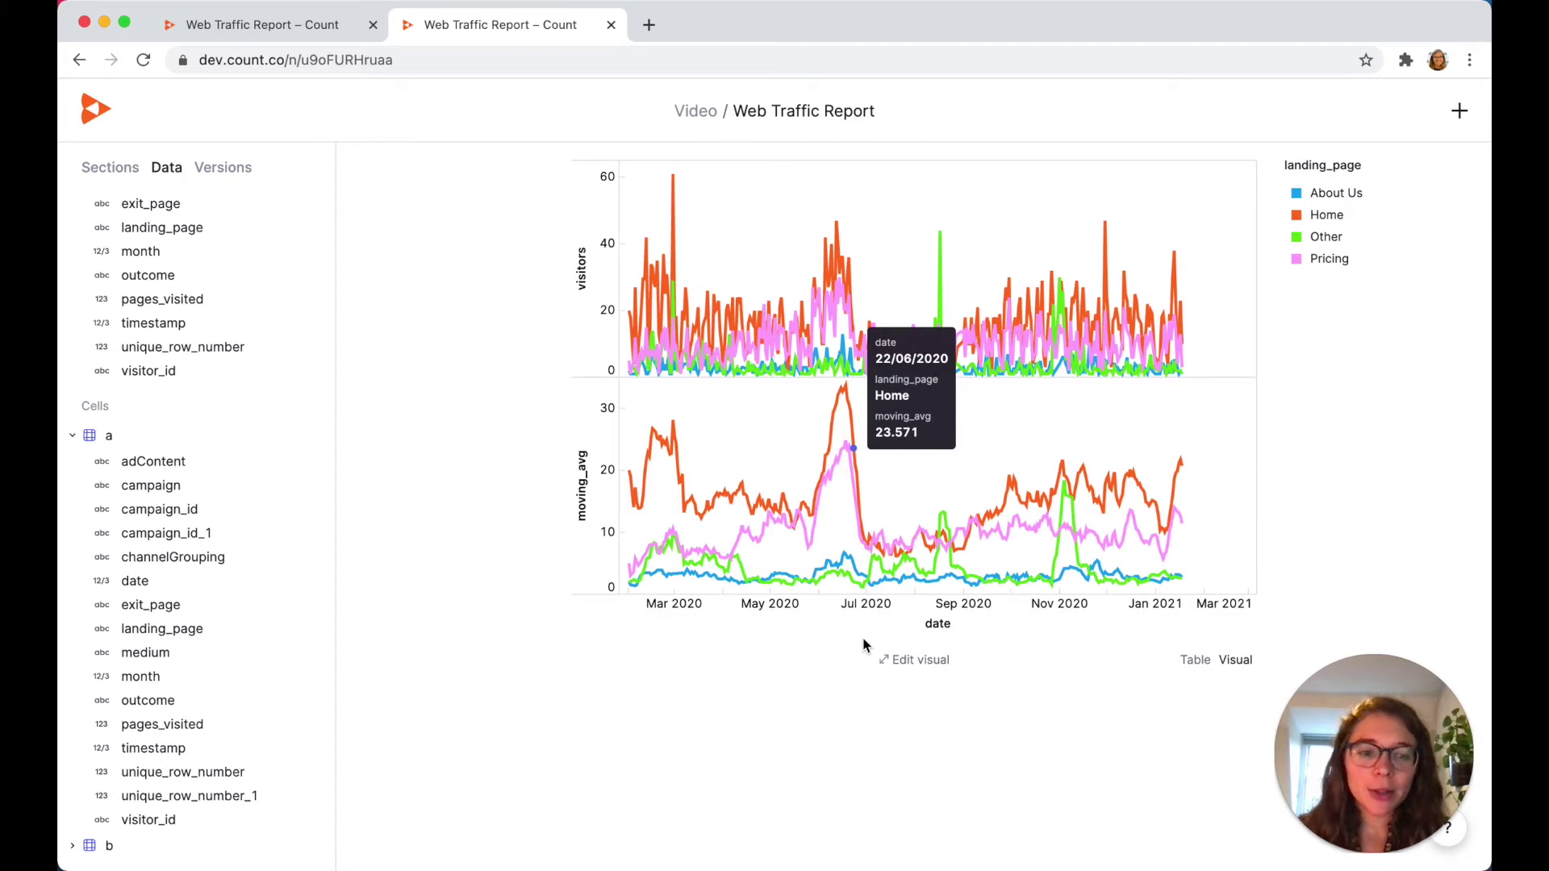
In cell b's visual, draw the visitors layer as circles and combine both layers into a single subplot (1 x 1)
{"action": "left_click", "coordinate": [898, 661]}
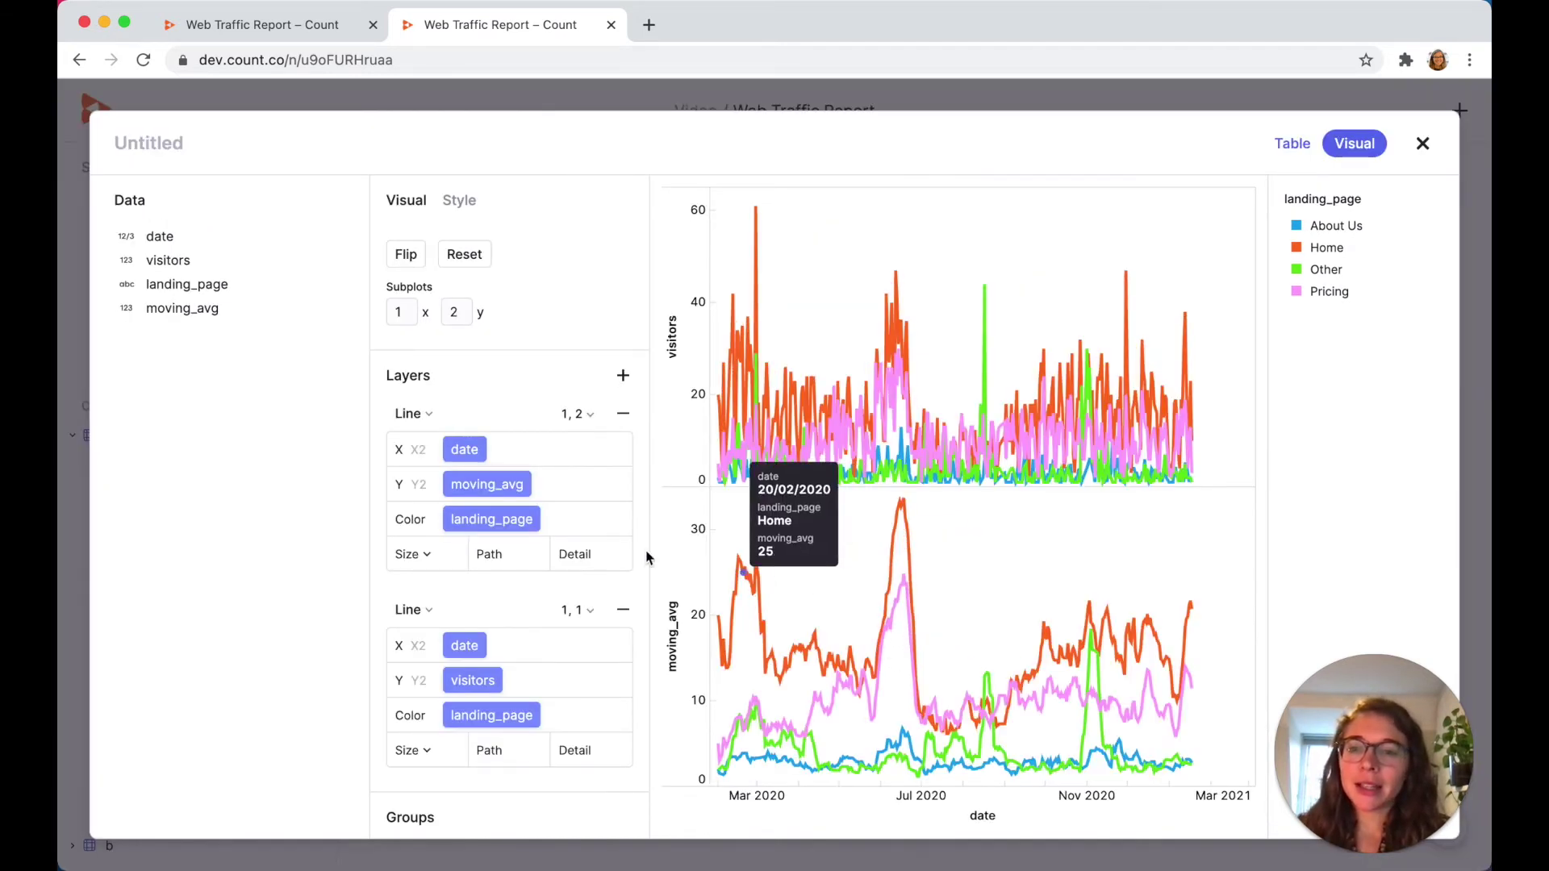
{"action": "left_click", "coordinate": [410, 610]}
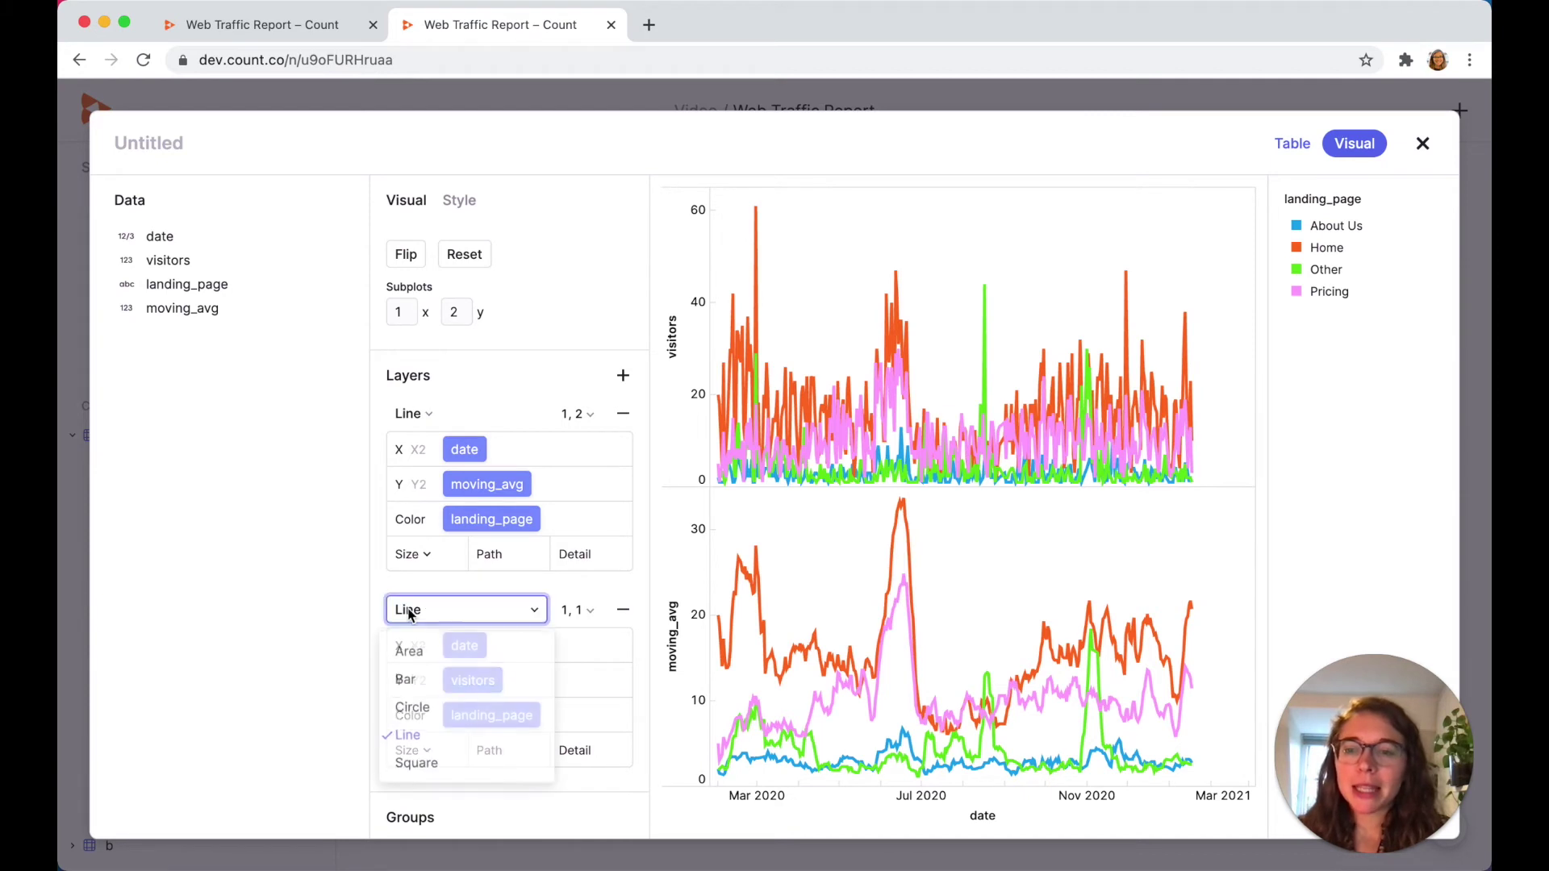
{"action": "left_click", "coordinate": [420, 700]}
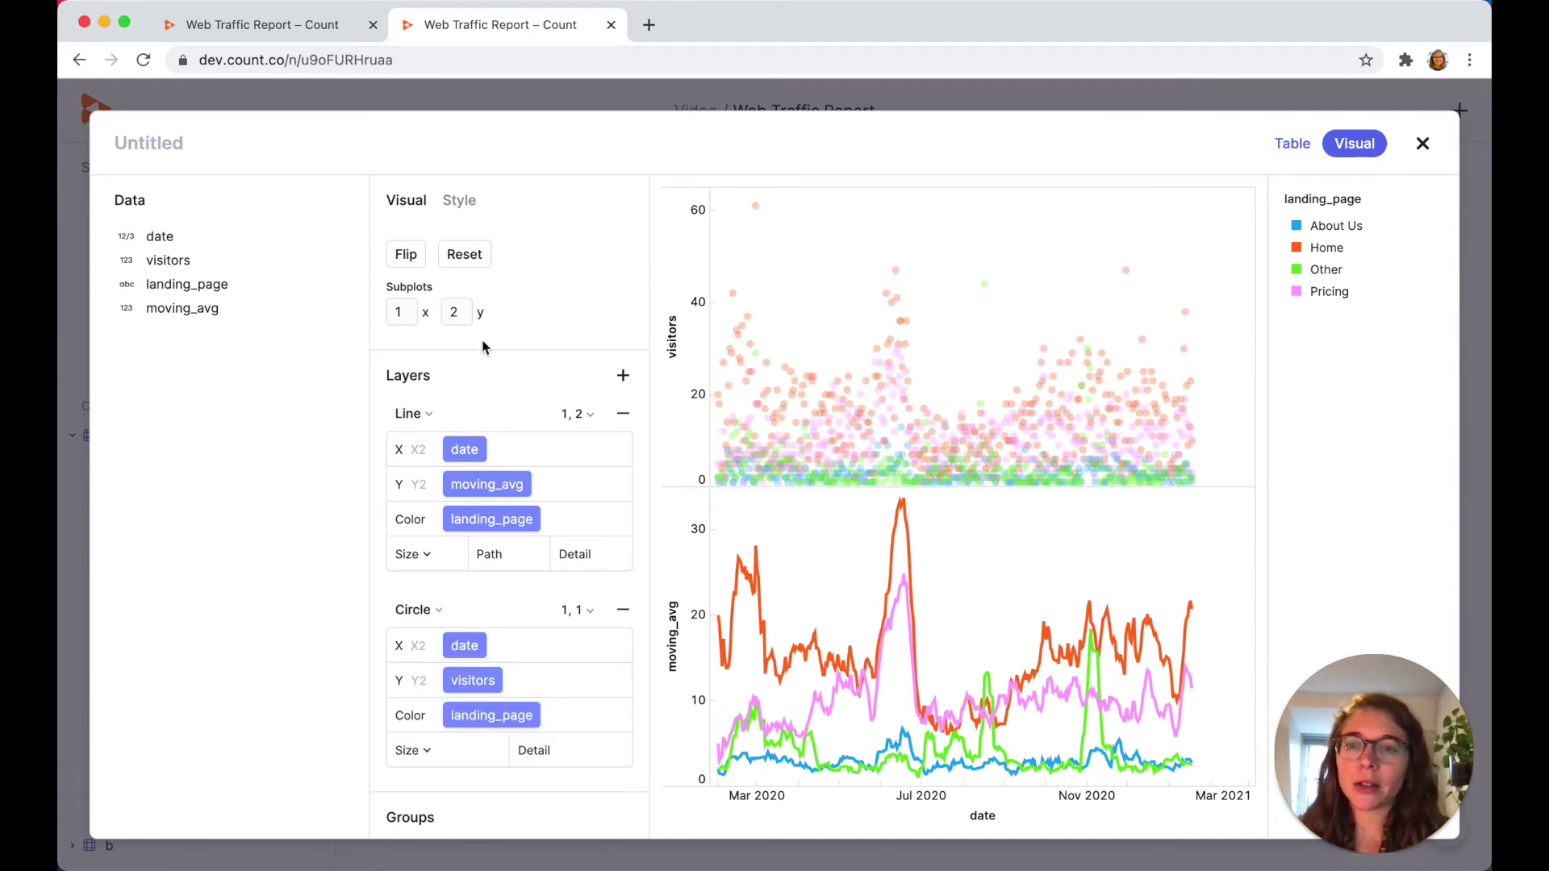
{"action": "left_click", "coordinate": [448, 314]}
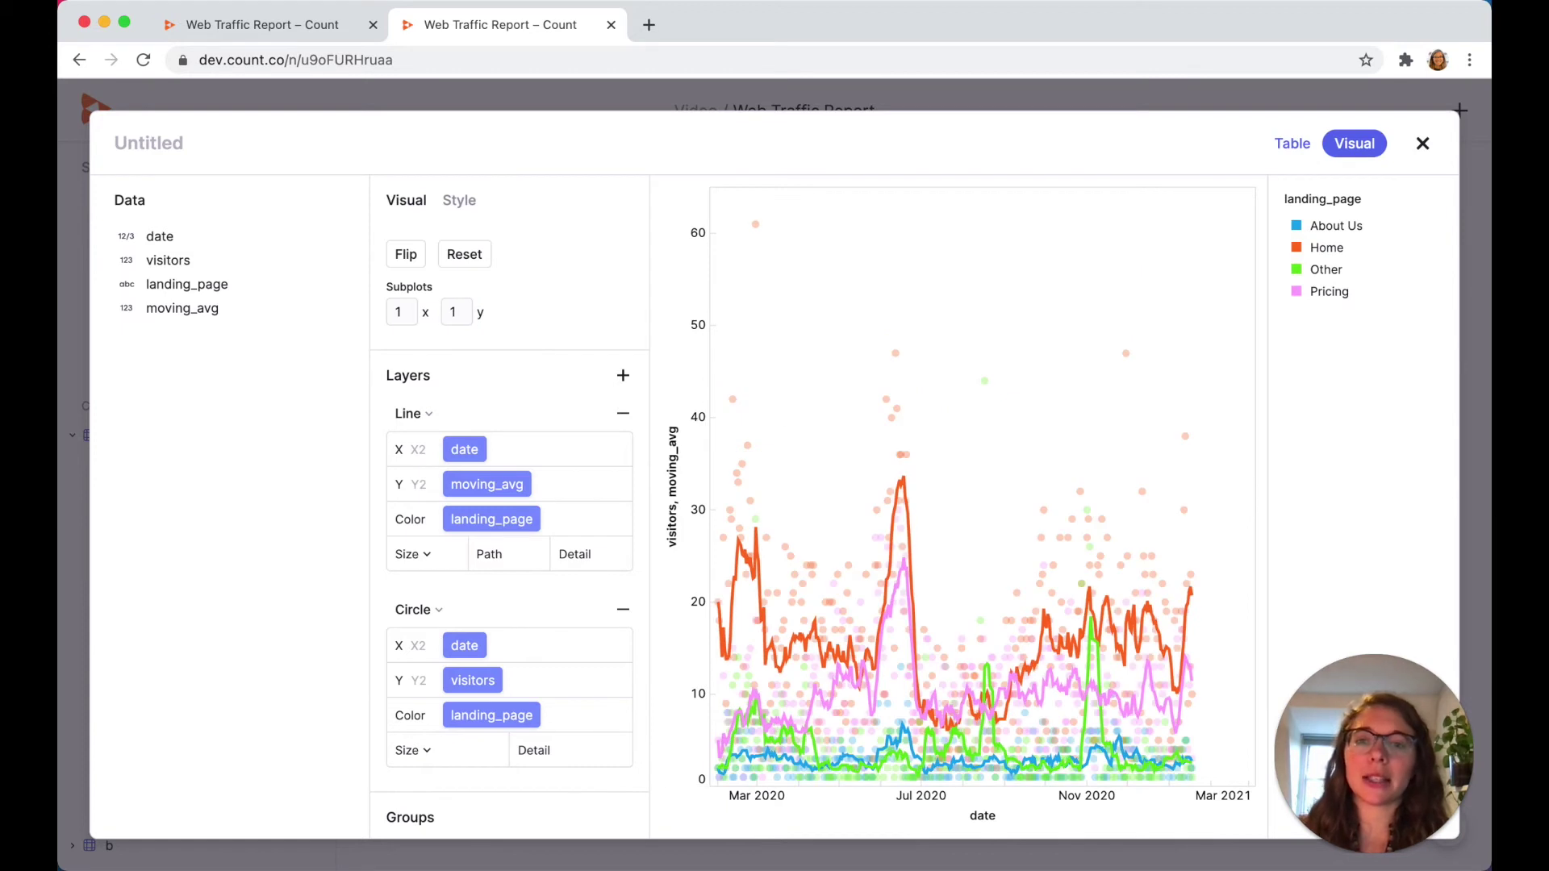
Shorten the chart's y-axis title to visitors
{"action": "left_click", "coordinate": [692, 379]}
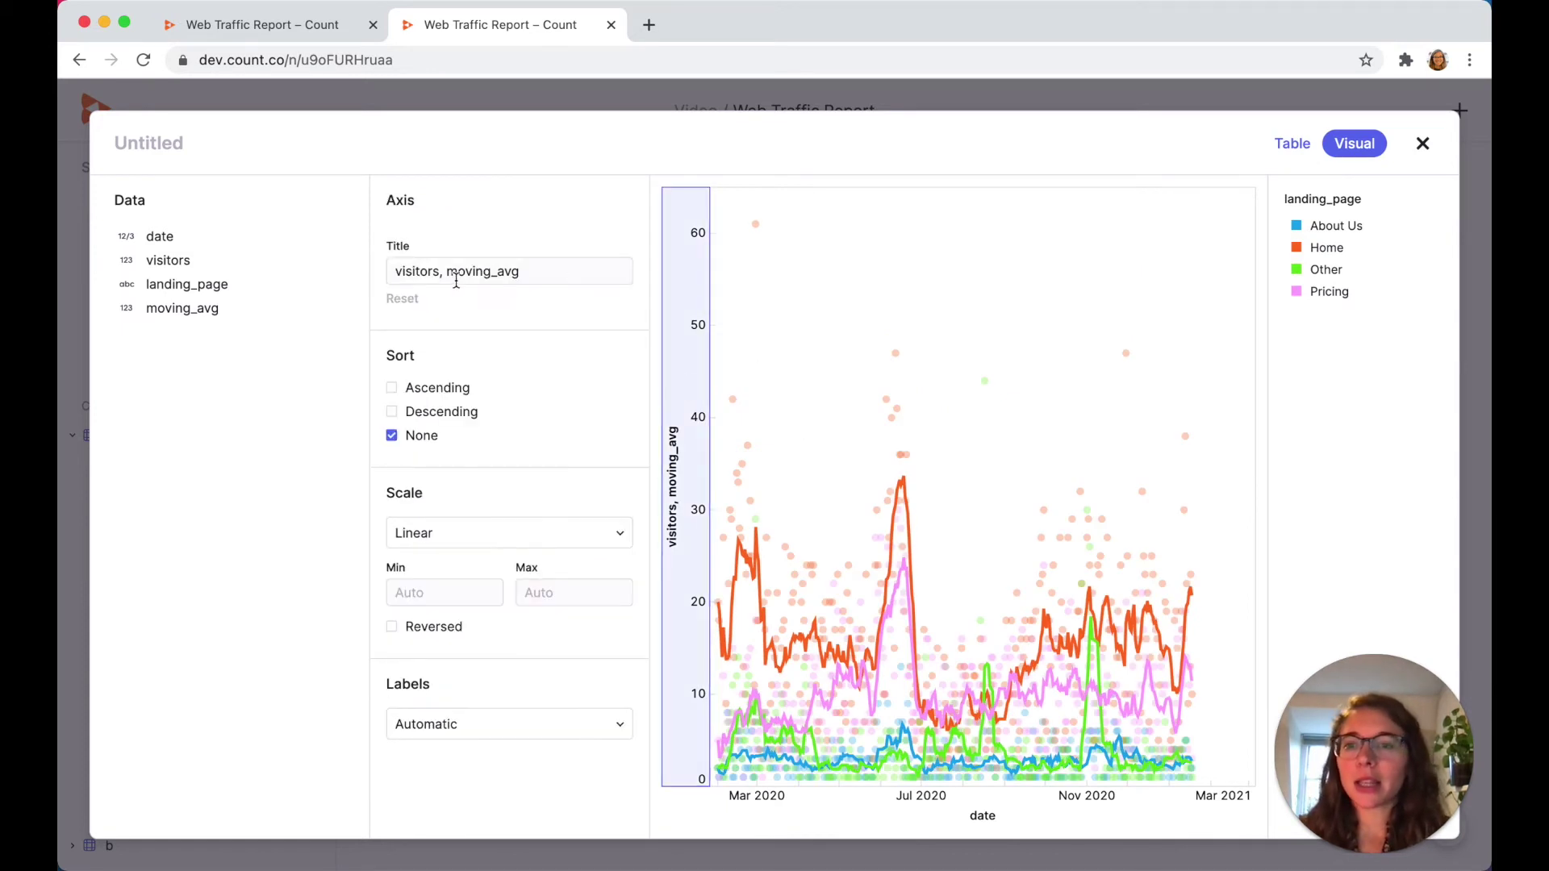
{"action": "left_click_drag", "start_coordinate": [441, 274], "coordinate": [626, 270]}
{"action": "key", "text": "BackSpace"}
{"action": "key", "text": "Return"}
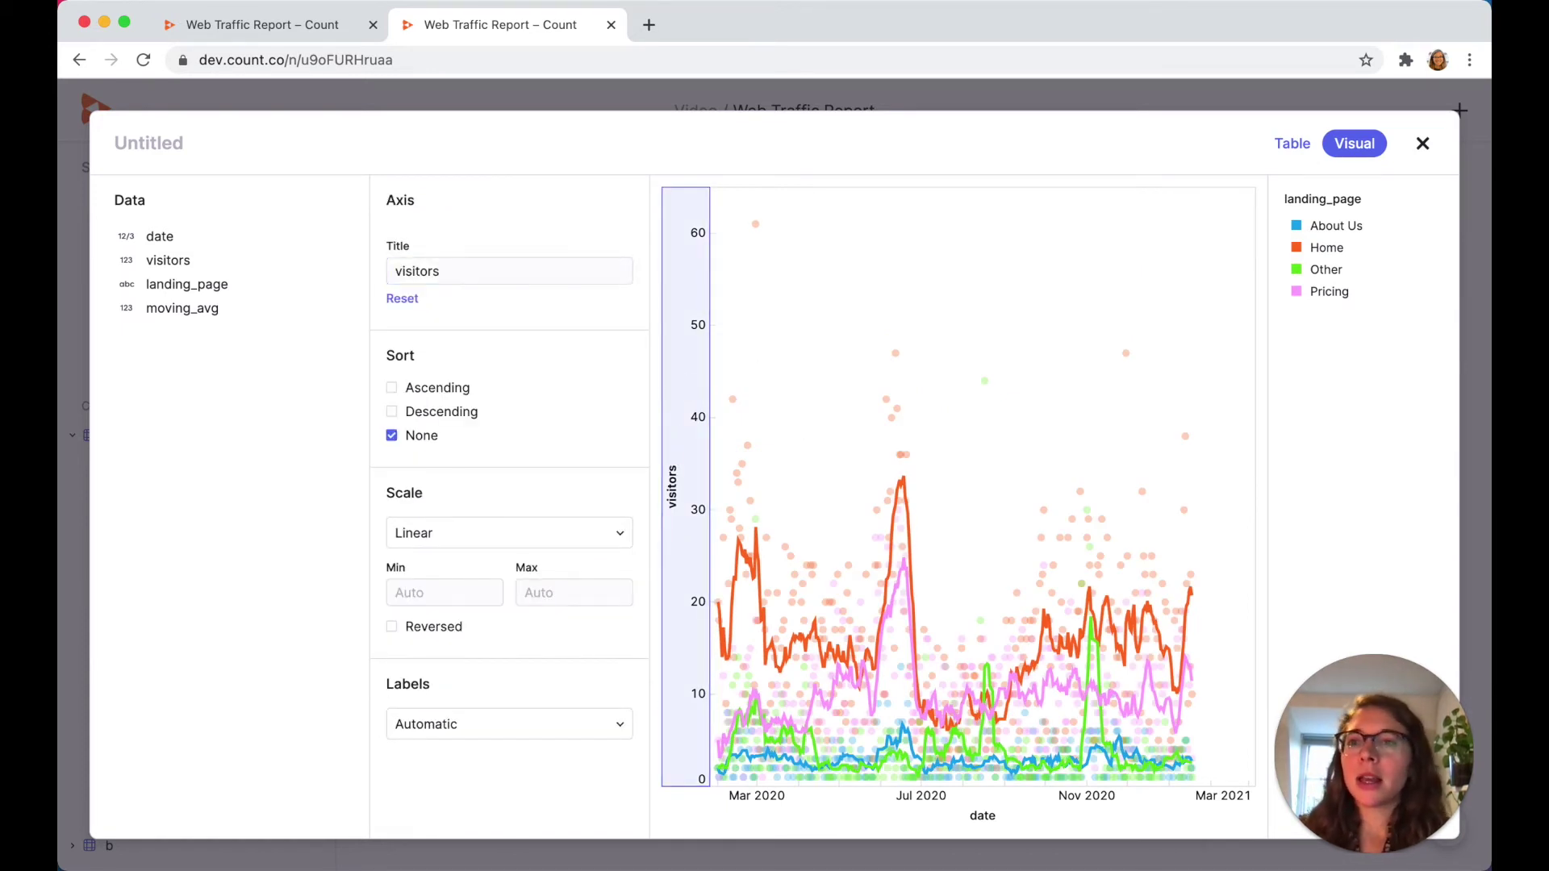
Title the visual Daily Website Visitors and close the visual editor
{"action": "type", "text": "Daily "}
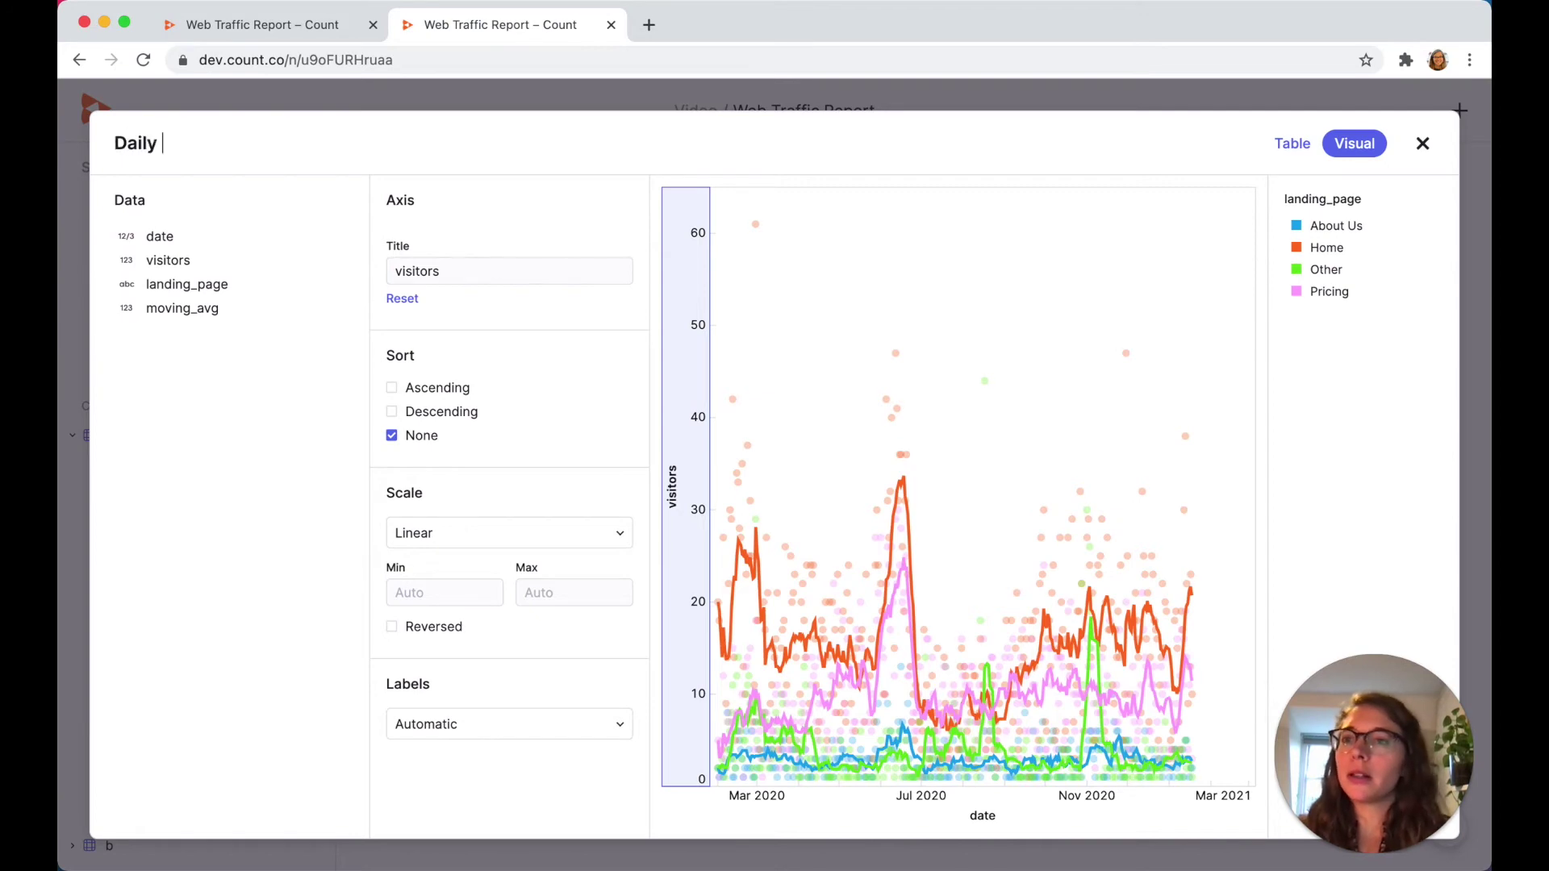
{"action": "type", "text": "Website Visitors"}
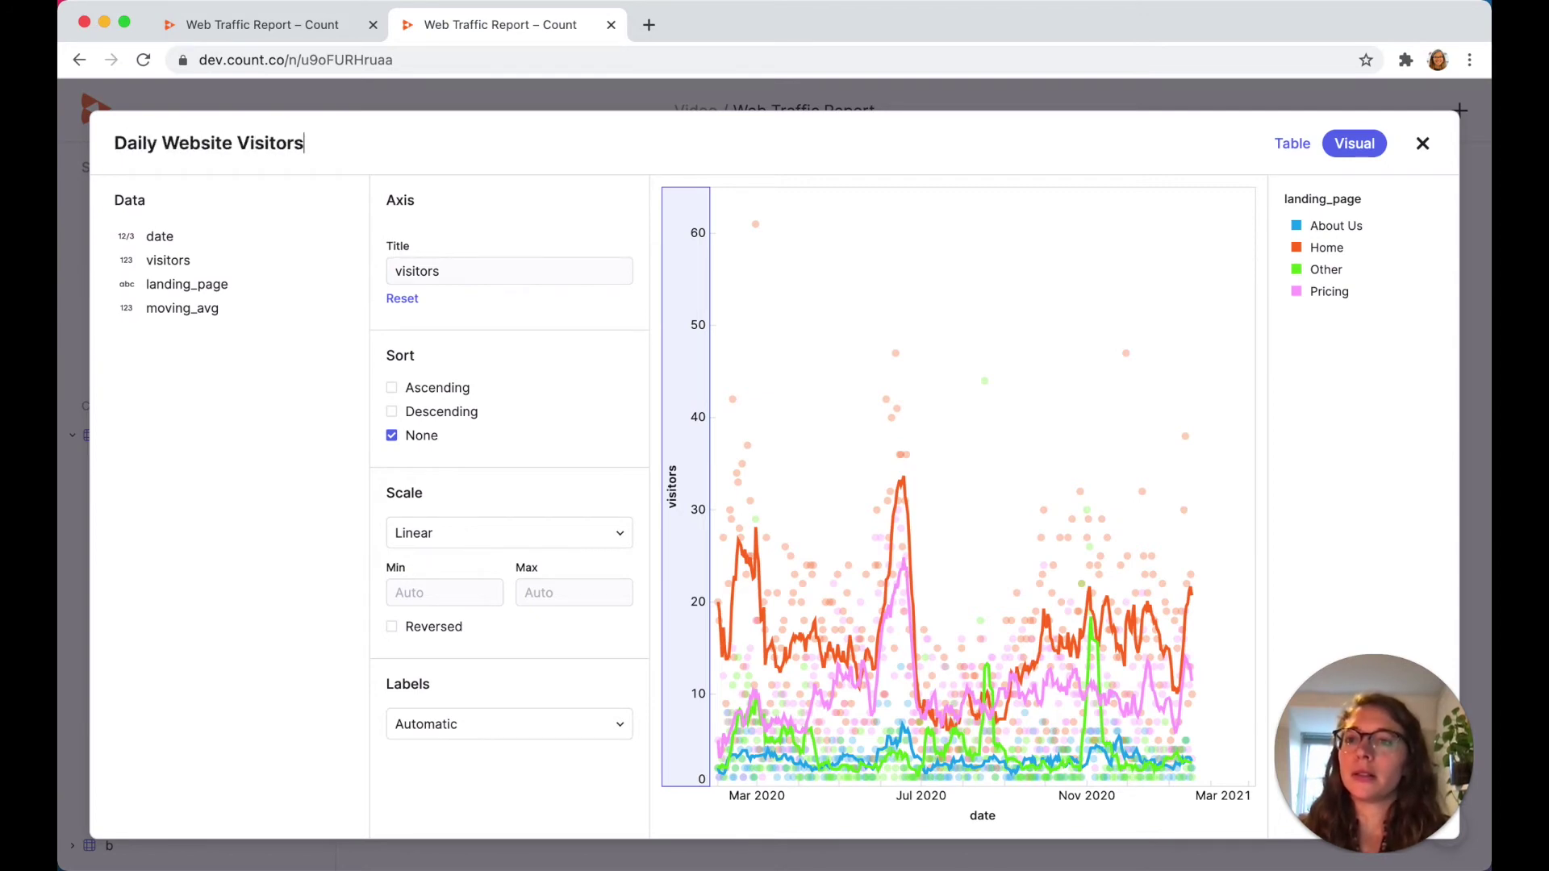
{"action": "left_click", "coordinate": [174, 103]}
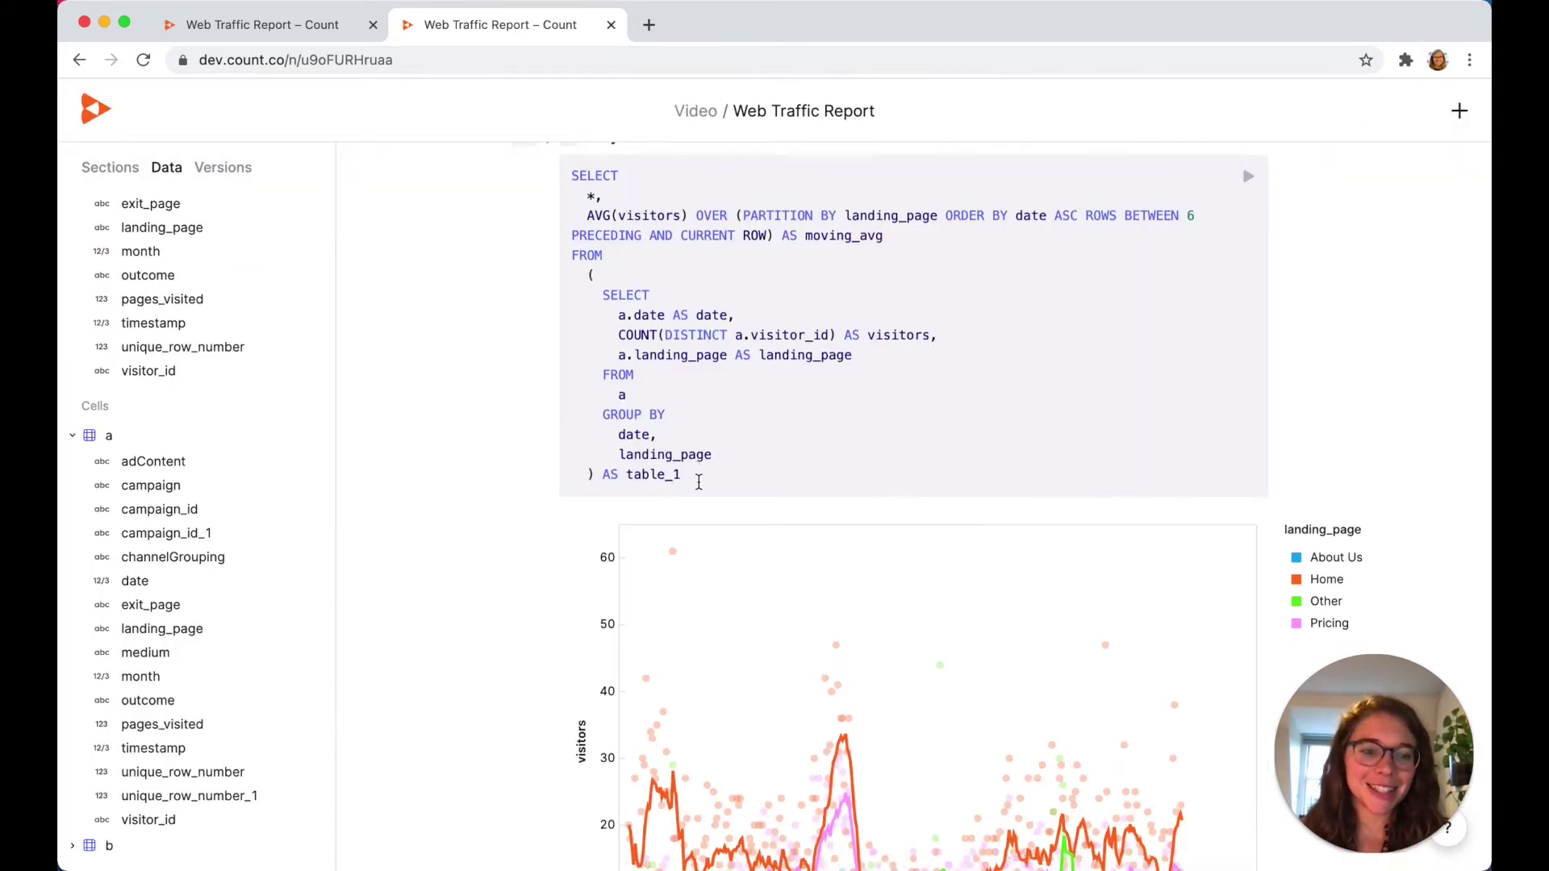
Examine cell b's combined chart and SQL, checking the peak visitor points and the moving-average lines
{"action": "scroll", "coordinate": [698, 488], "scroll_direction": "down", "scroll_amount": 4}
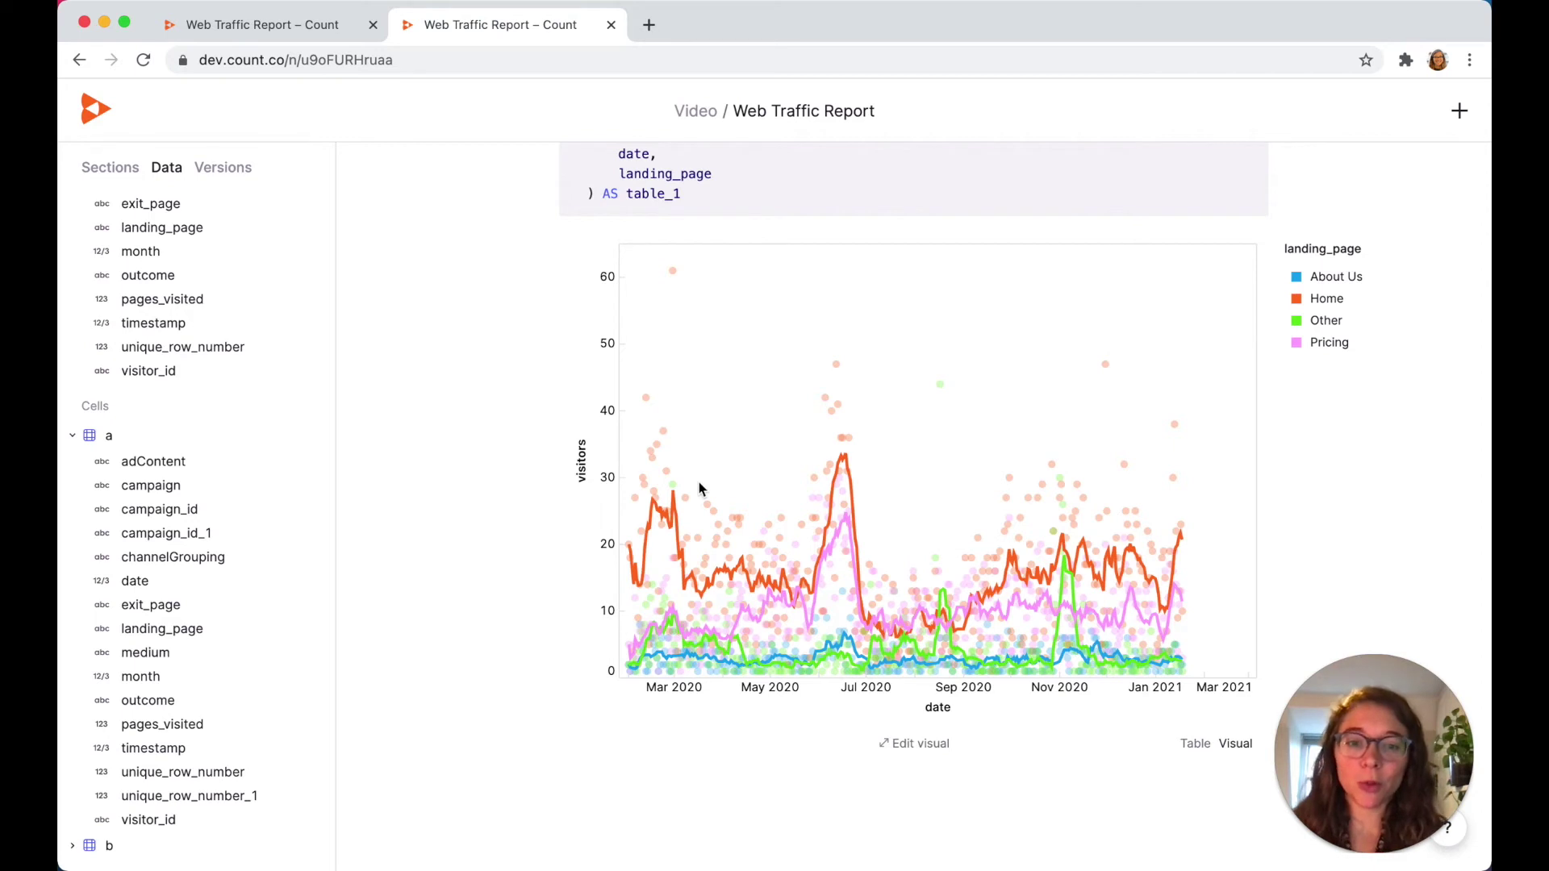
{"action": "scroll", "coordinate": [699, 484], "scroll_direction": "up", "scroll_amount": 3}
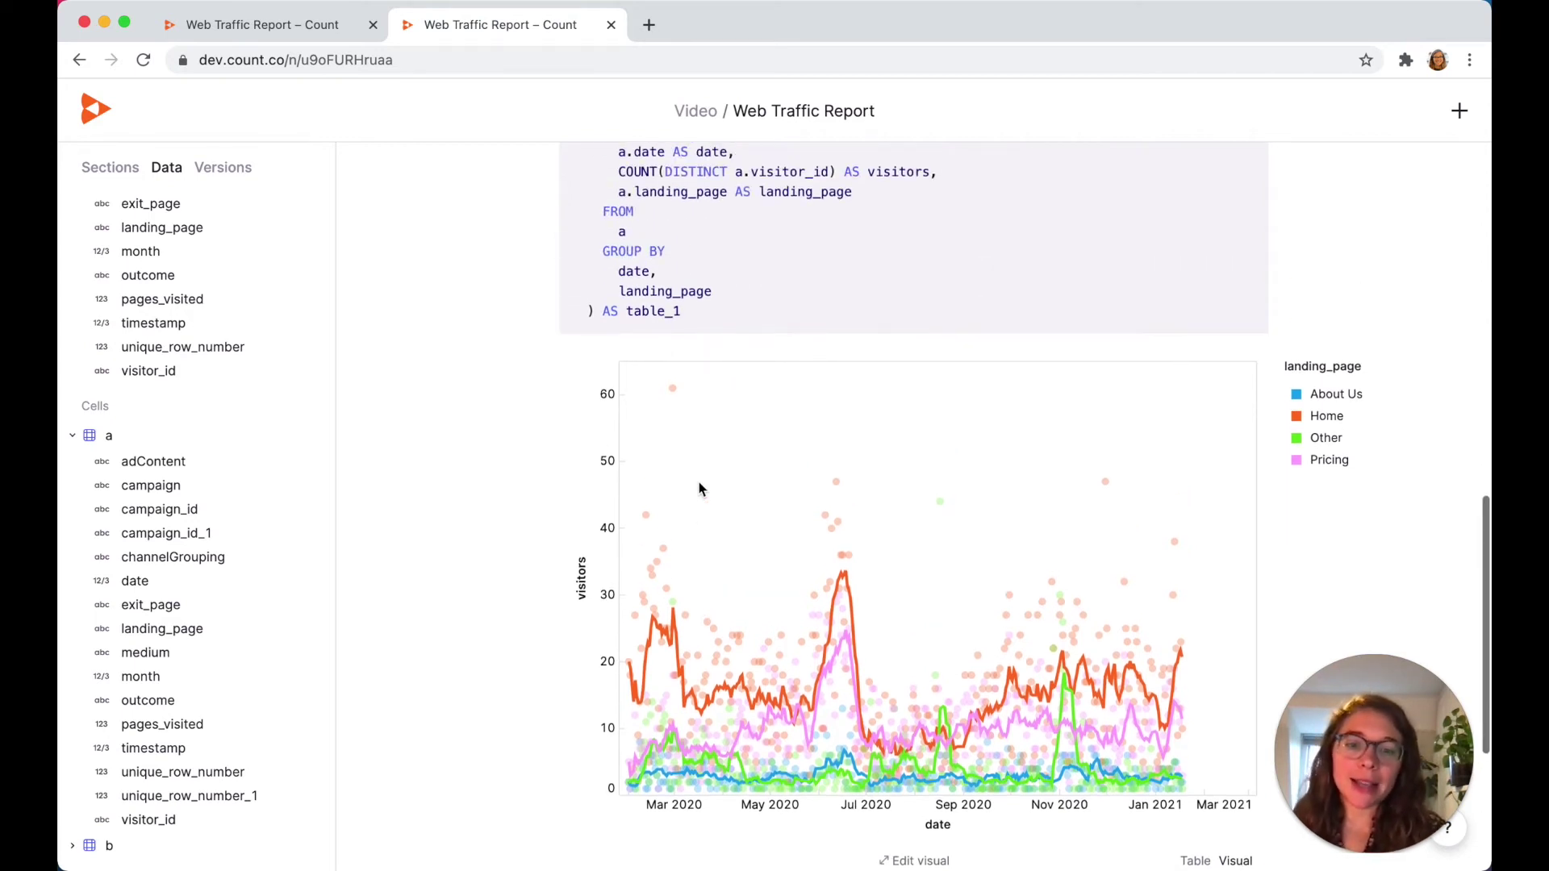
{"action": "scroll", "coordinate": [699, 481], "scroll_direction": "up", "scroll_amount": 9}
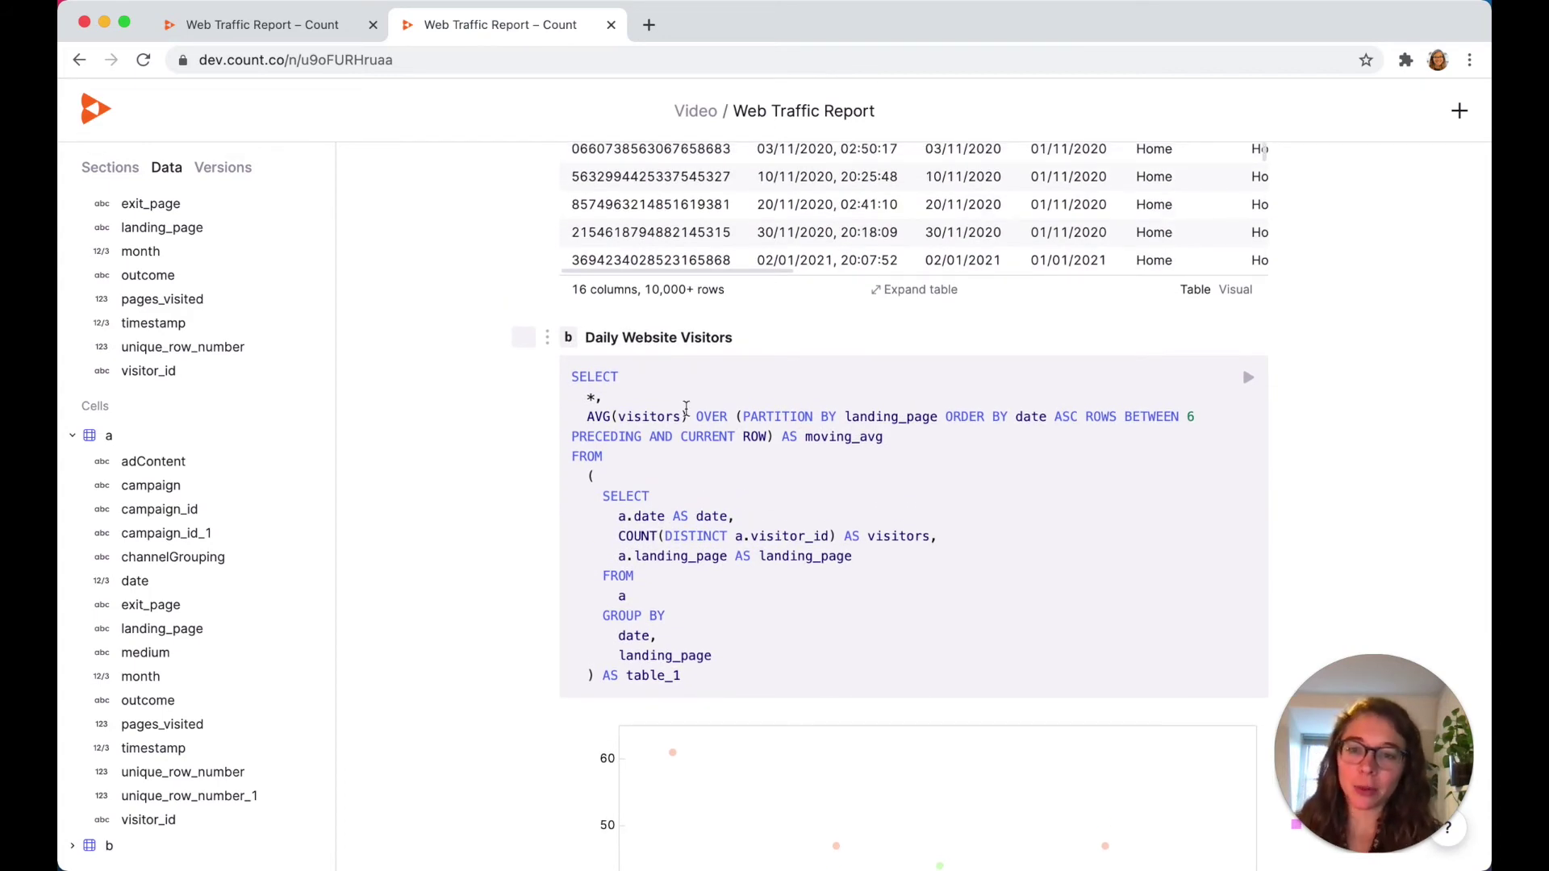
{"action": "scroll", "coordinate": [697, 453], "scroll_direction": "down", "scroll_amount": 7}
{"action": "mouse_move", "coordinate": [840, 574]}
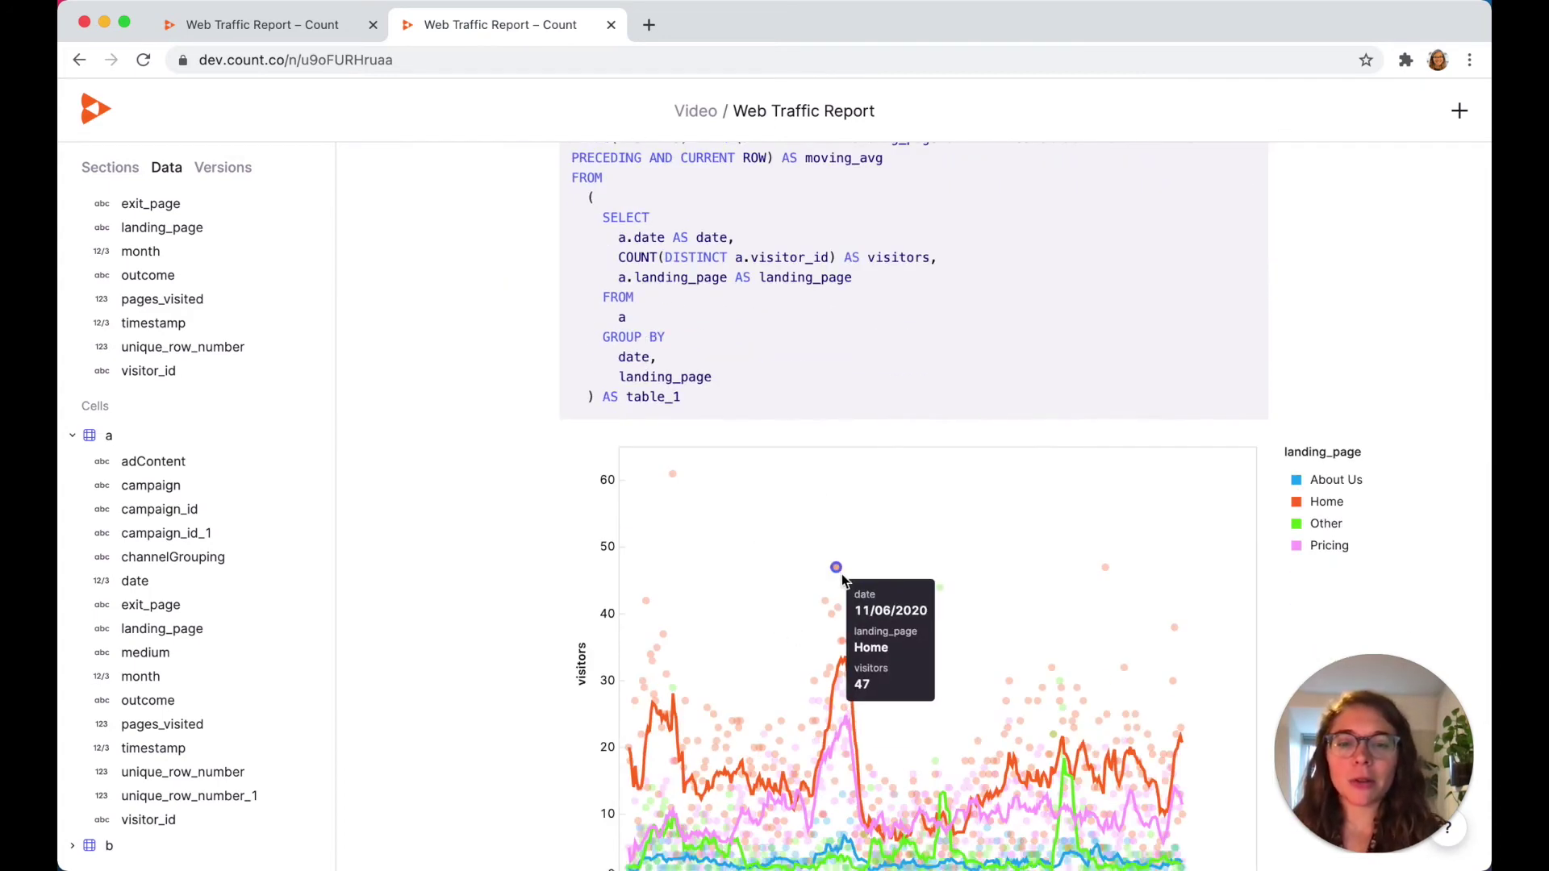
{"action": "scroll", "coordinate": [841, 573], "scroll_direction": "up", "scroll_amount": 5}
{"action": "scroll", "coordinate": [835, 618], "scroll_direction": "down", "scroll_amount": 4}
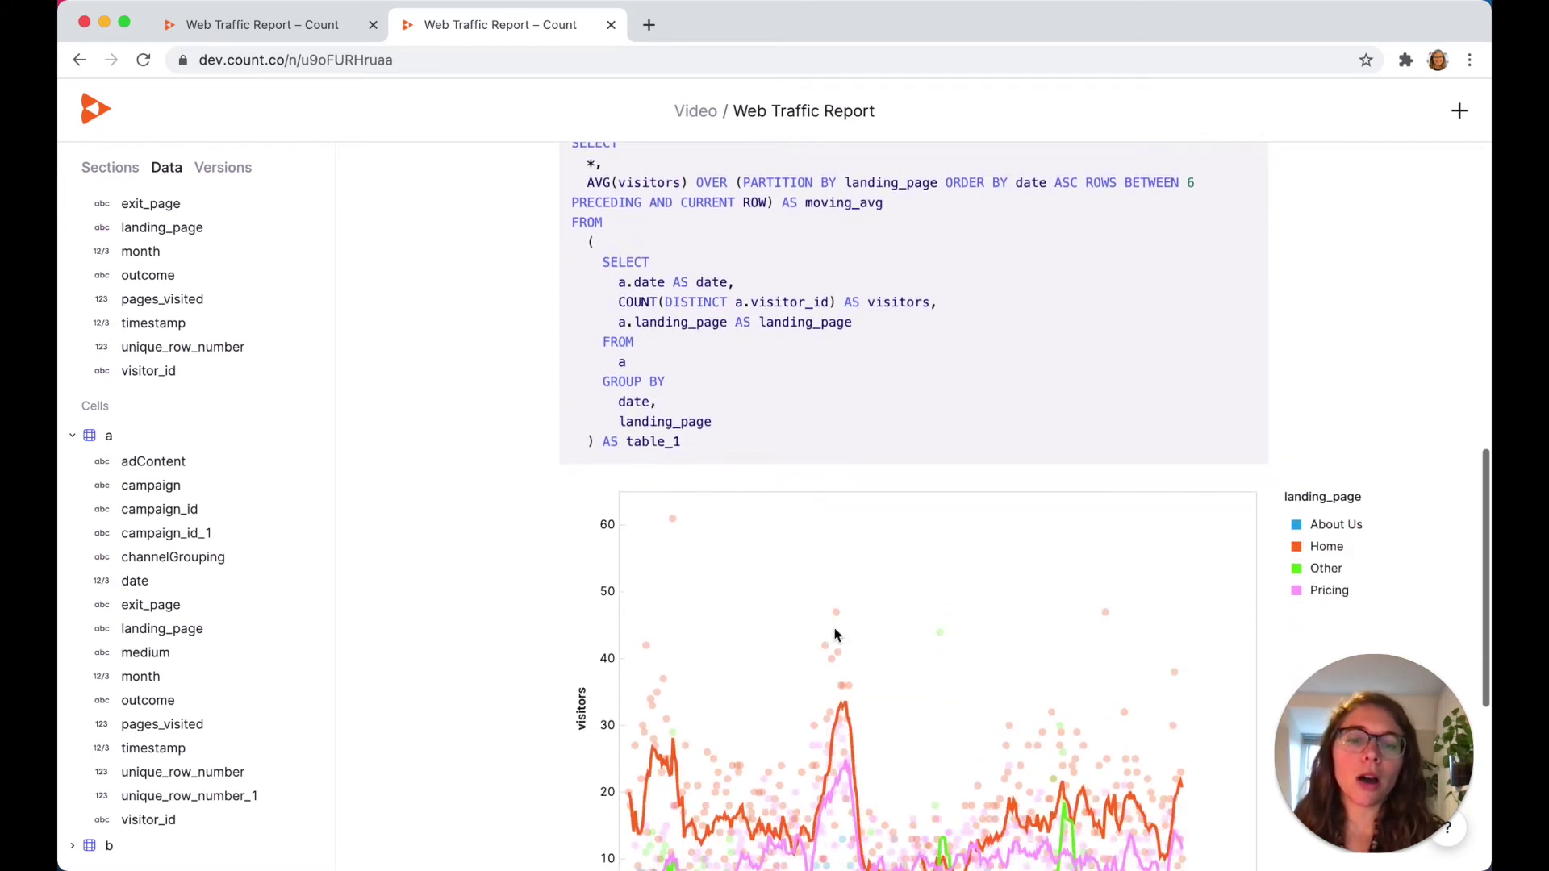
{"action": "mouse_move", "coordinate": [843, 698]}
{"action": "scroll", "coordinate": [843, 699], "scroll_direction": "up", "scroll_amount": 2}
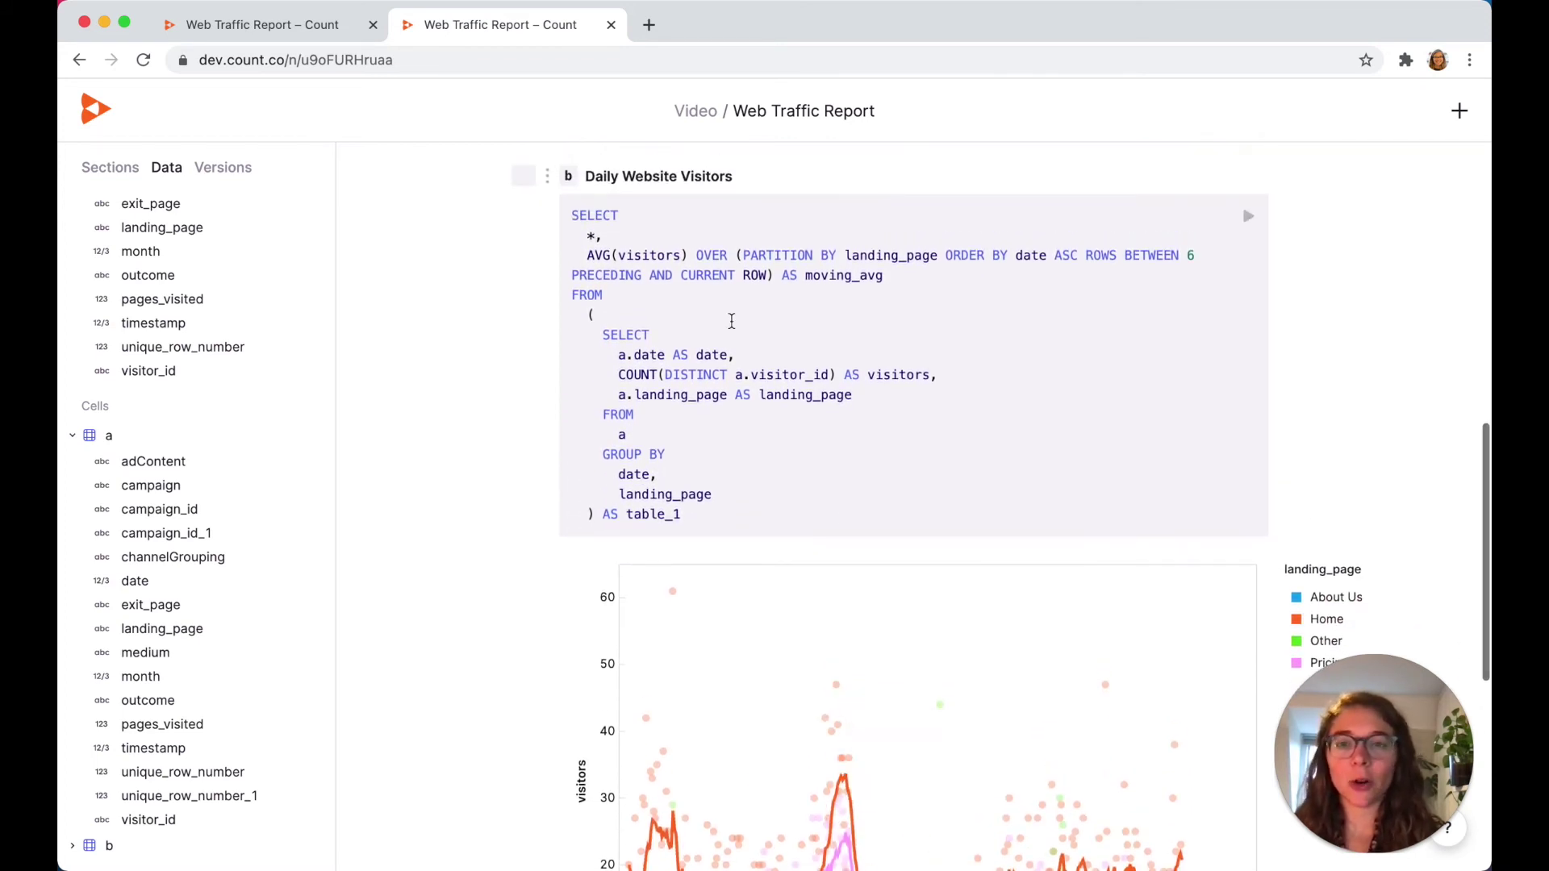
Add a heading above cell b that begins "Our busiest day was"
{"action": "scroll", "coordinate": [708, 252], "scroll_direction": "up", "scroll_amount": 3}
{"action": "left_click", "coordinate": [708, 252]}
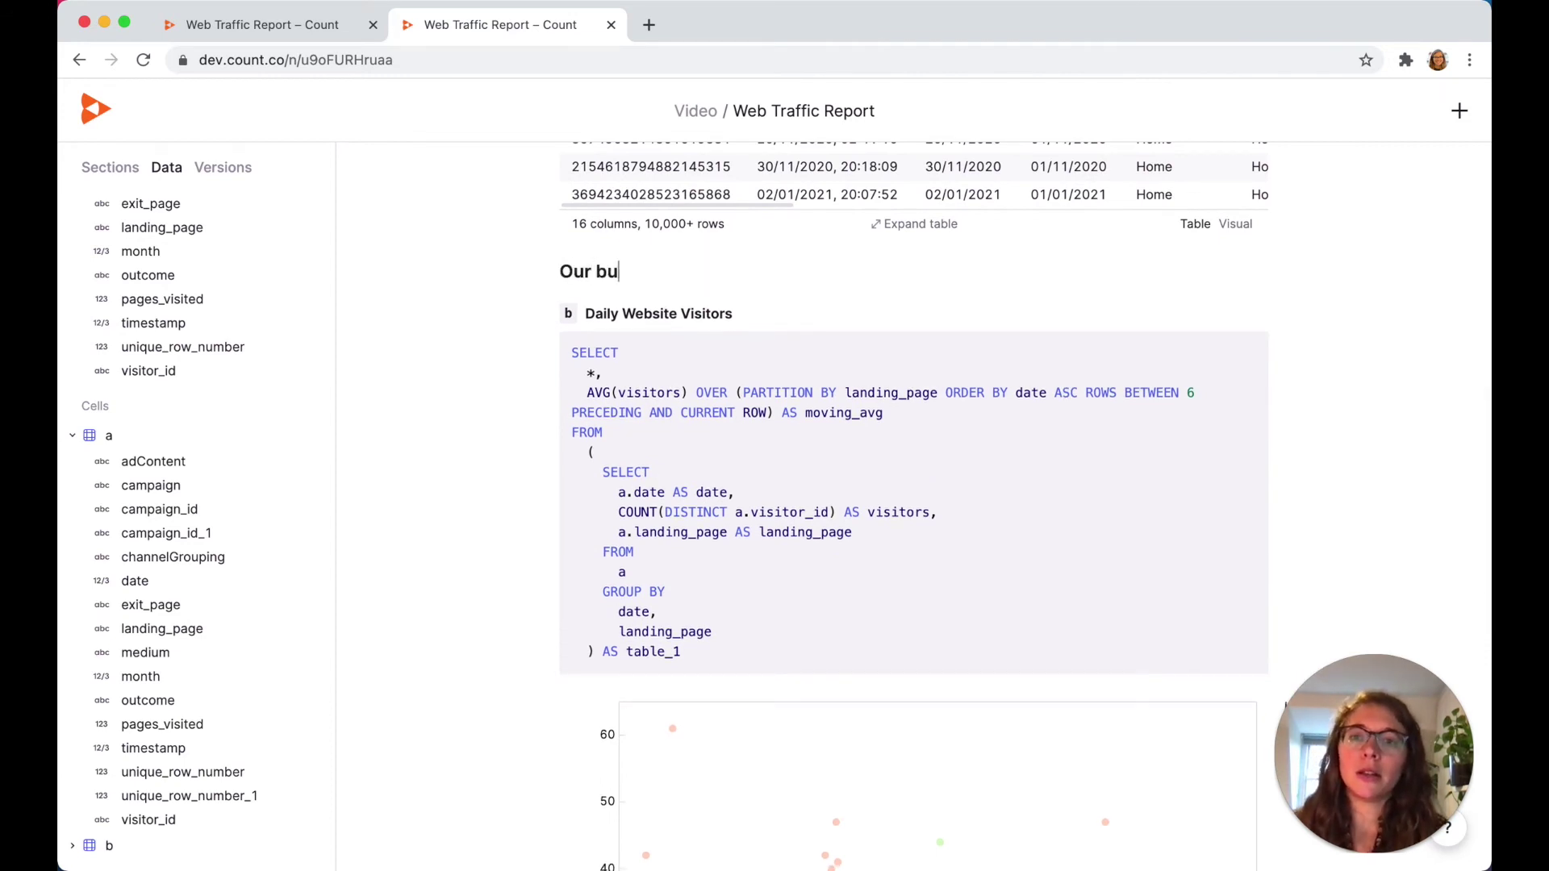
{"action": "type", "text": "Our buse"}
{"action": "type", "text": "es da"}
{"action": "key", "text": "BackSpace"}
{"action": "key", "text": "BackSpace"}
{"action": "key", "text": "BackSpace"}
{"action": "type", "text": "t day wa"}
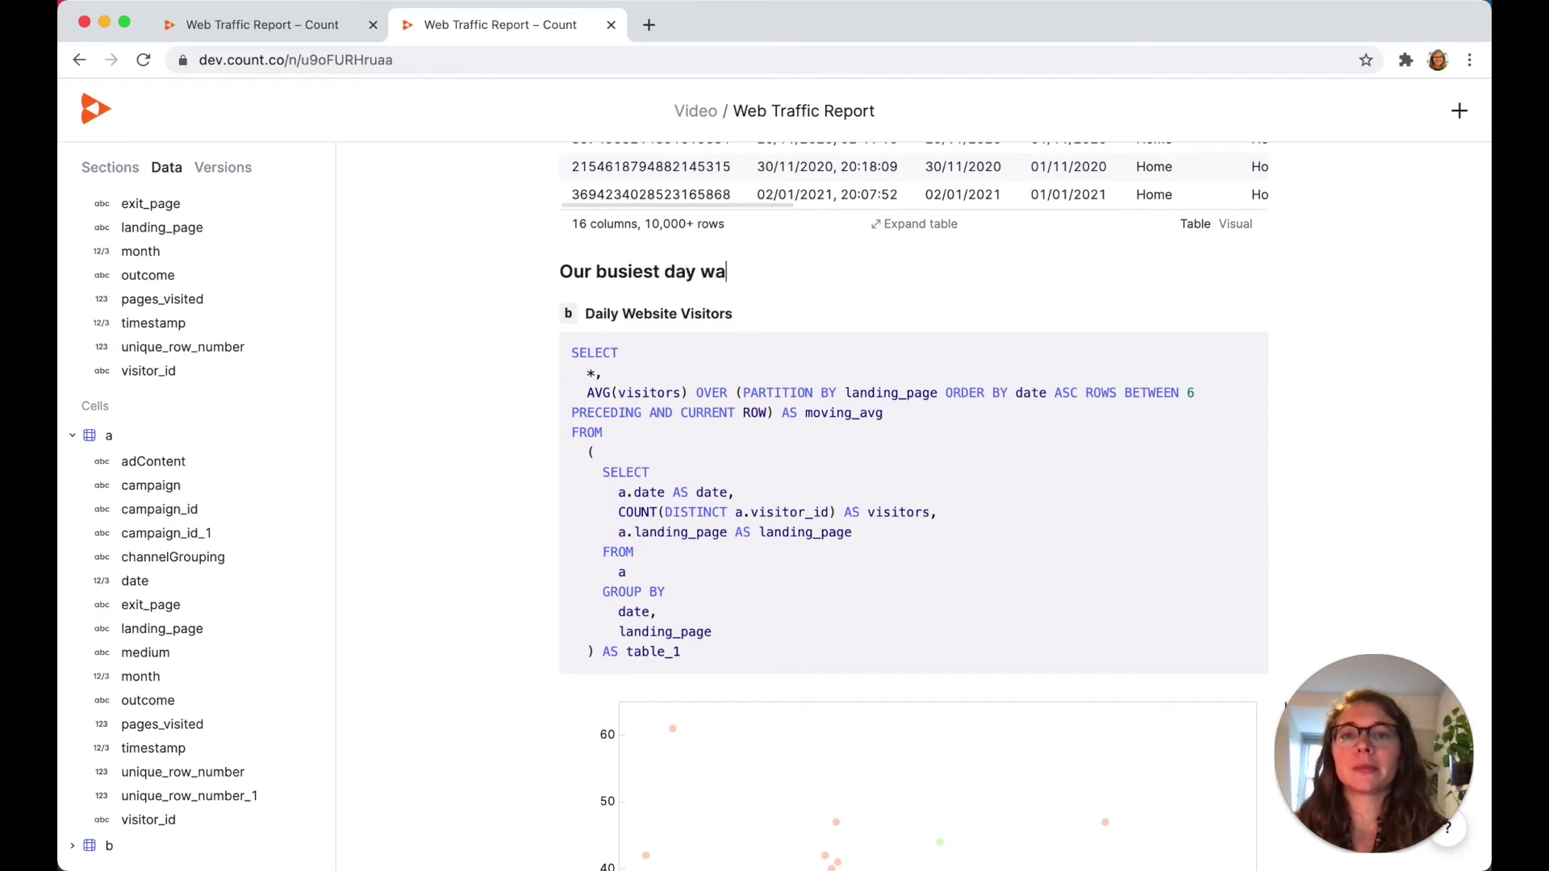
Show cell b's results as a table and sort them by visitors in descending order
{"action": "scroll", "coordinate": [800, 415], "scroll_direction": "down", "scroll_amount": 3}
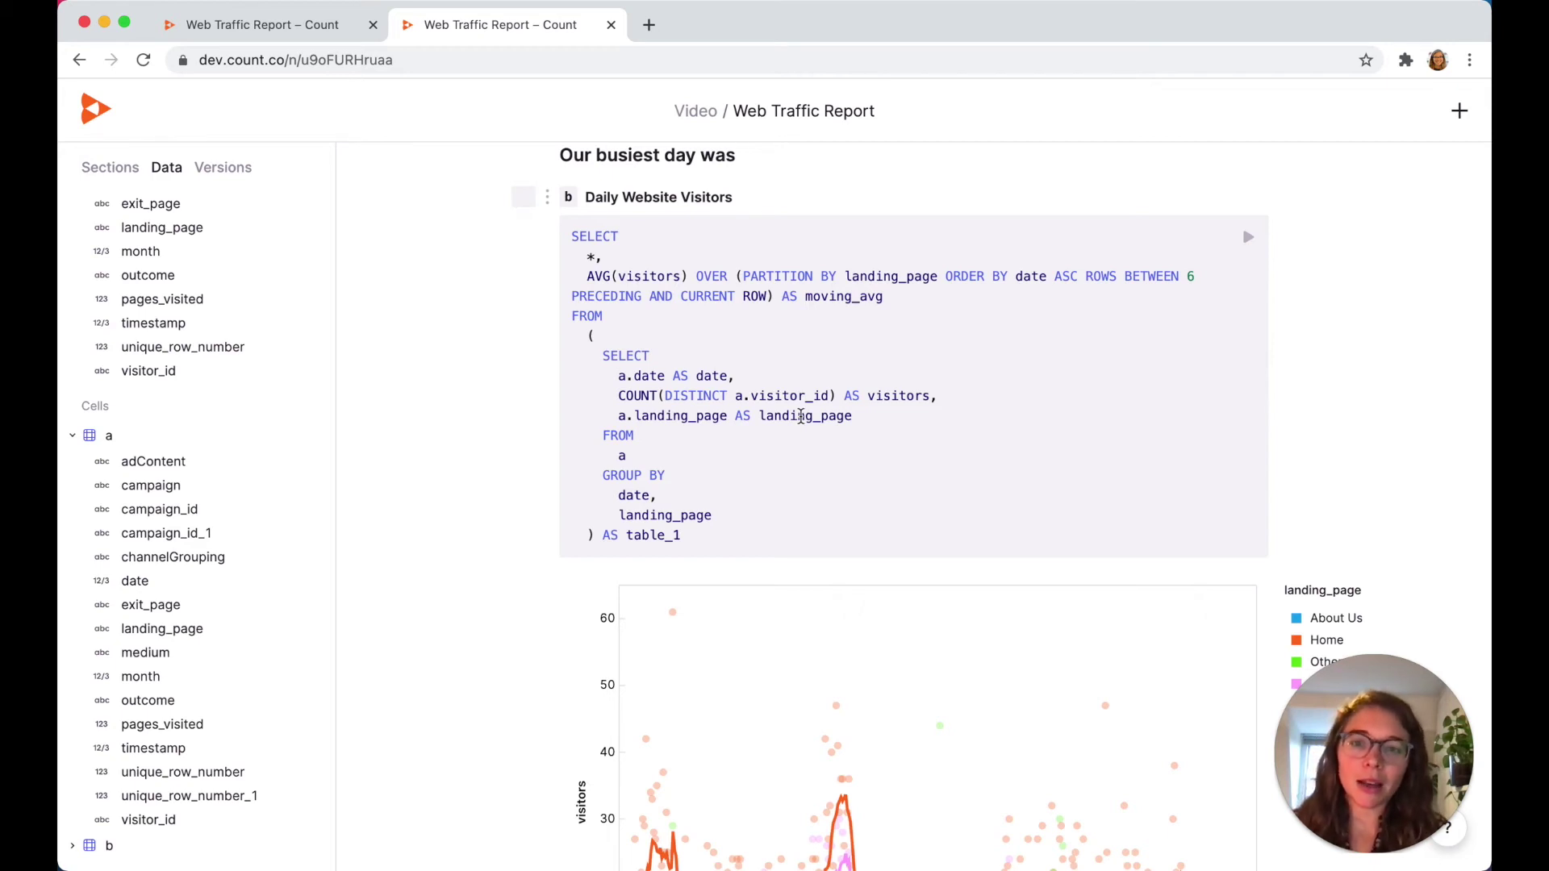
{"action": "scroll", "coordinate": [800, 415], "scroll_direction": "down", "scroll_amount": 5}
{"action": "left_click", "coordinate": [1185, 682]}
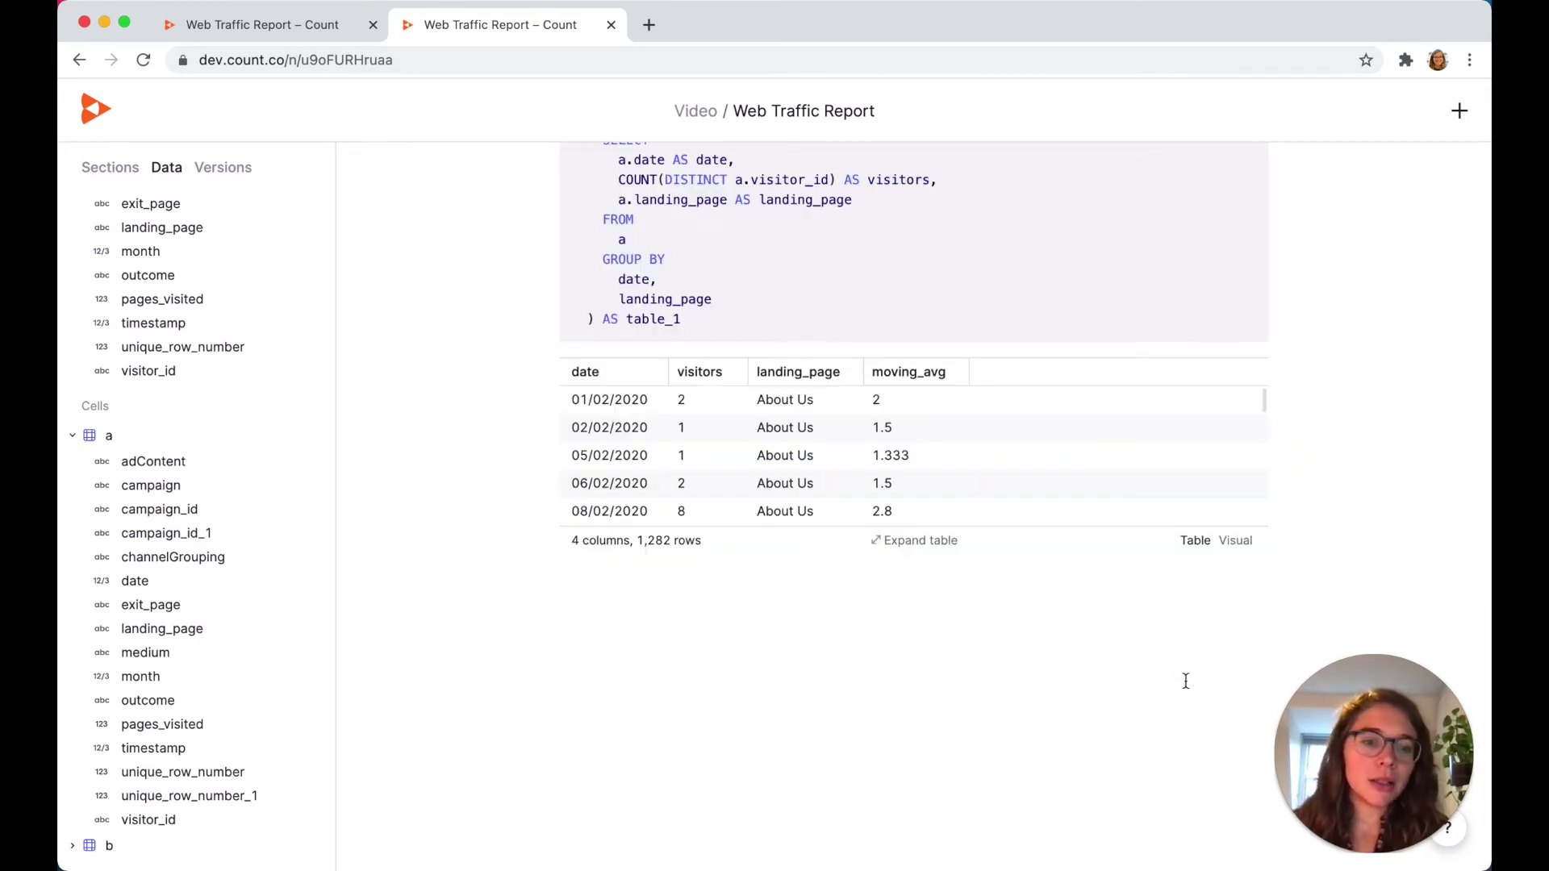
{"action": "left_click", "coordinate": [698, 370]}
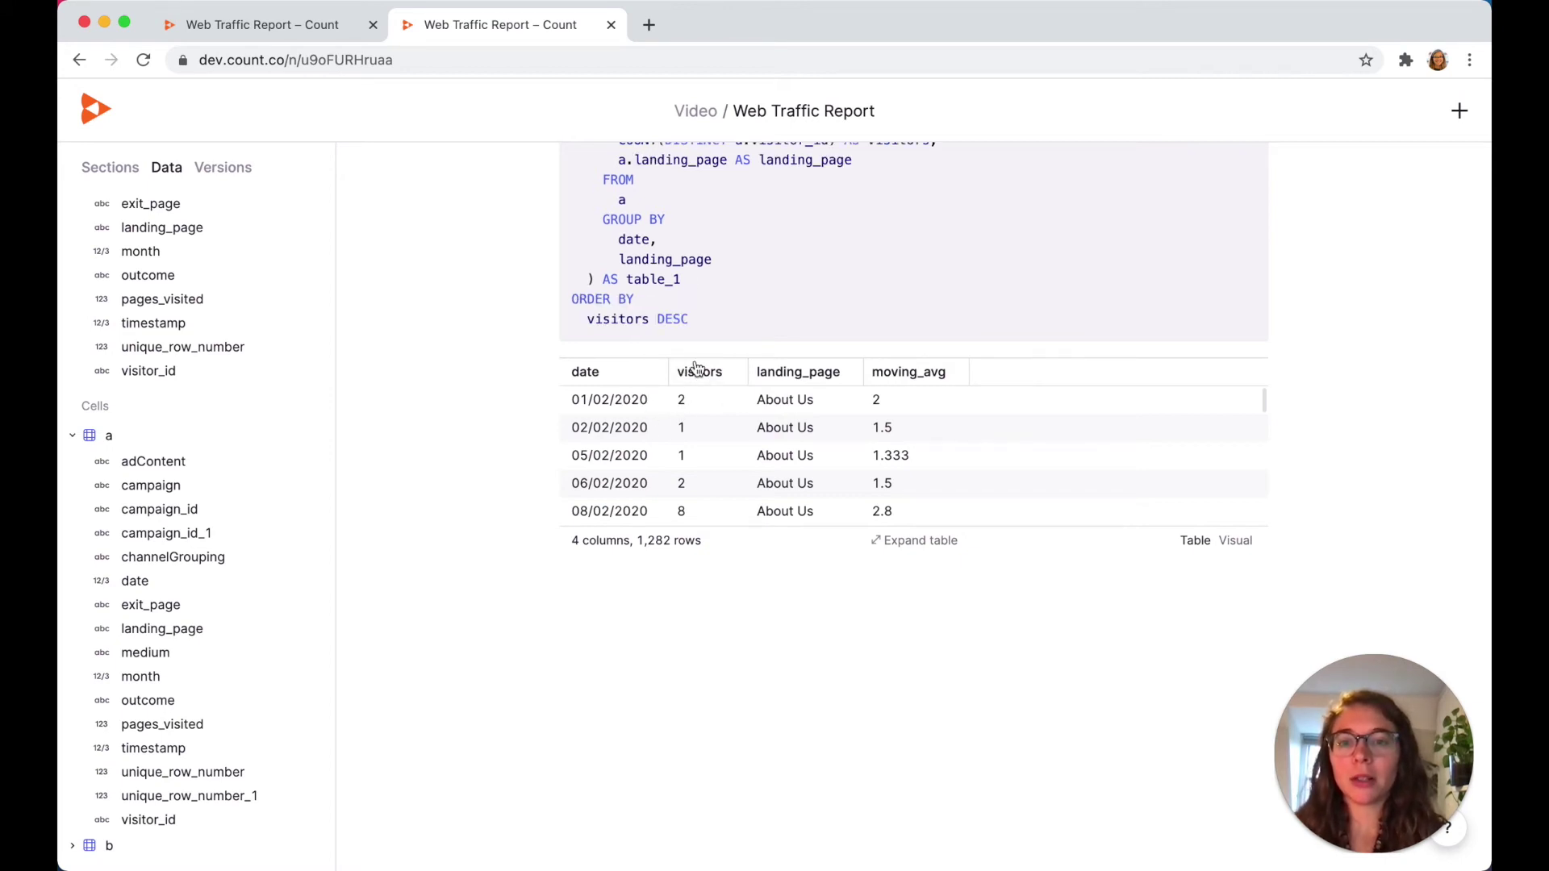
Complete the heading with "#b.date[1] with #b.visitors[1] visitors." and return cell b's results to the visual view
{"action": "scroll", "coordinate": [918, 613], "scroll_direction": "up", "scroll_amount": 5}
{"action": "left_click", "coordinate": [798, 243]}
{"action": "type", "text": "#b."}
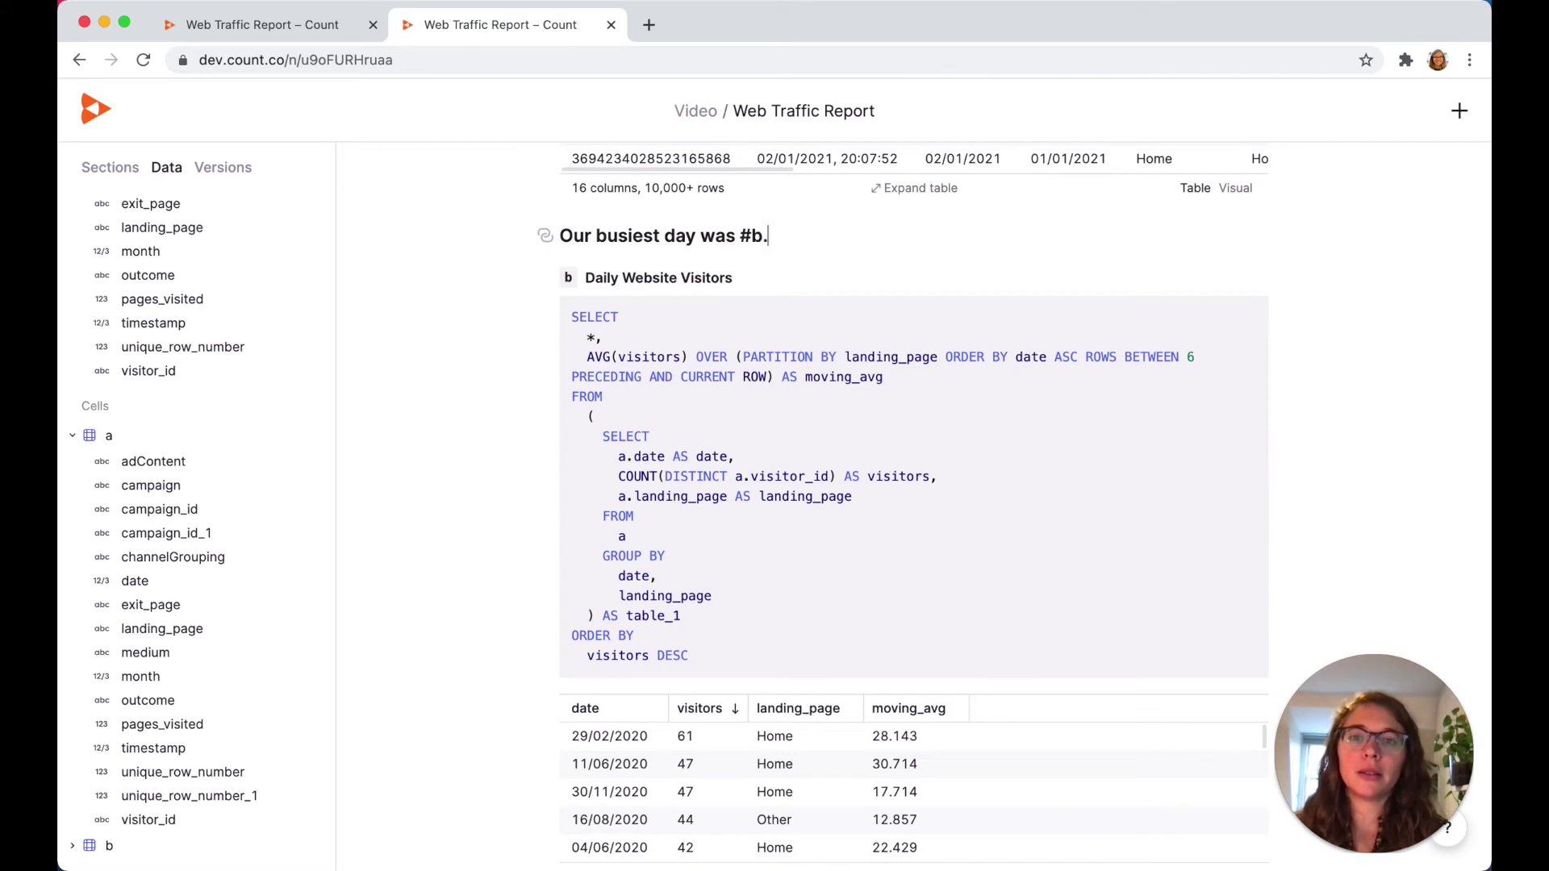
{"action": "type", "text": "date[1] wth"}
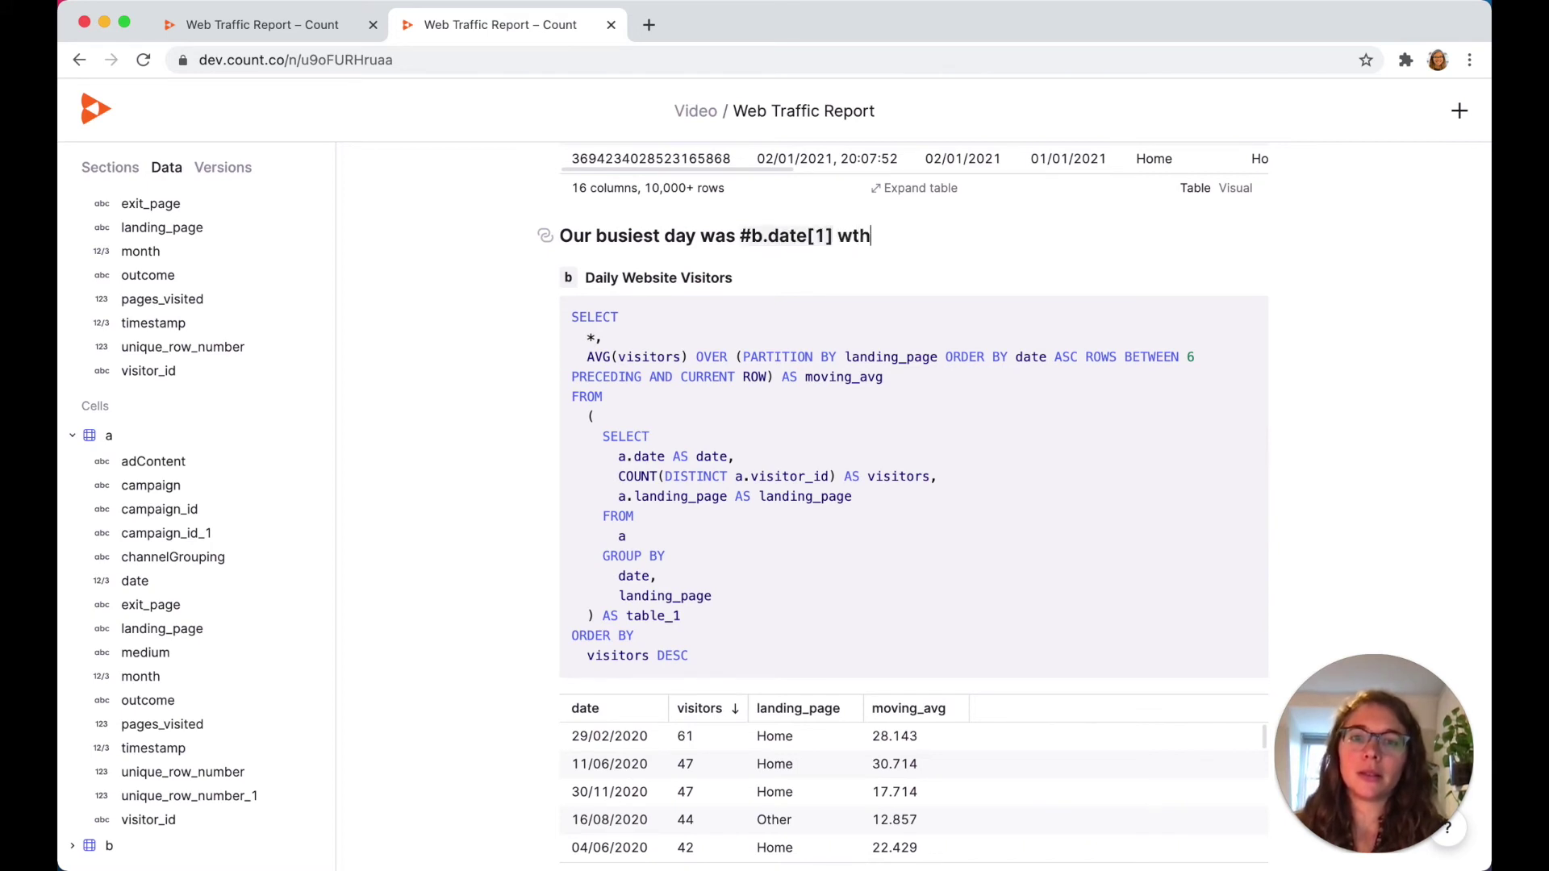
{"action": "key", "text": "BackSpace"}
{"action": "key", "text": "BackSpace"}
{"action": "type", "text": "ith #b.visitors[1]"}
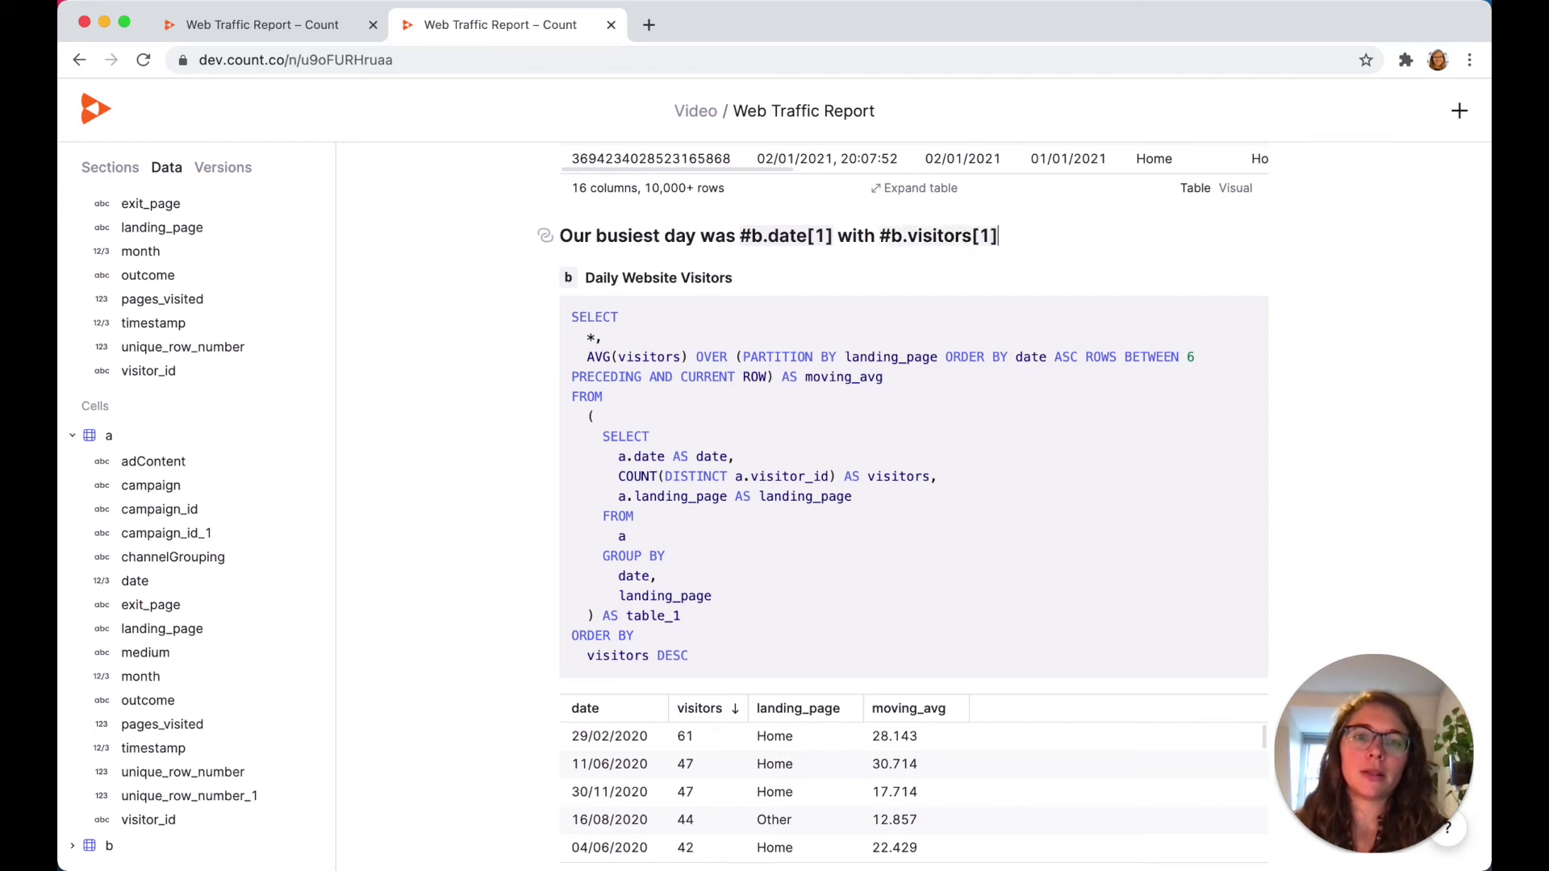
{"action": "type", "text": " visitors."}
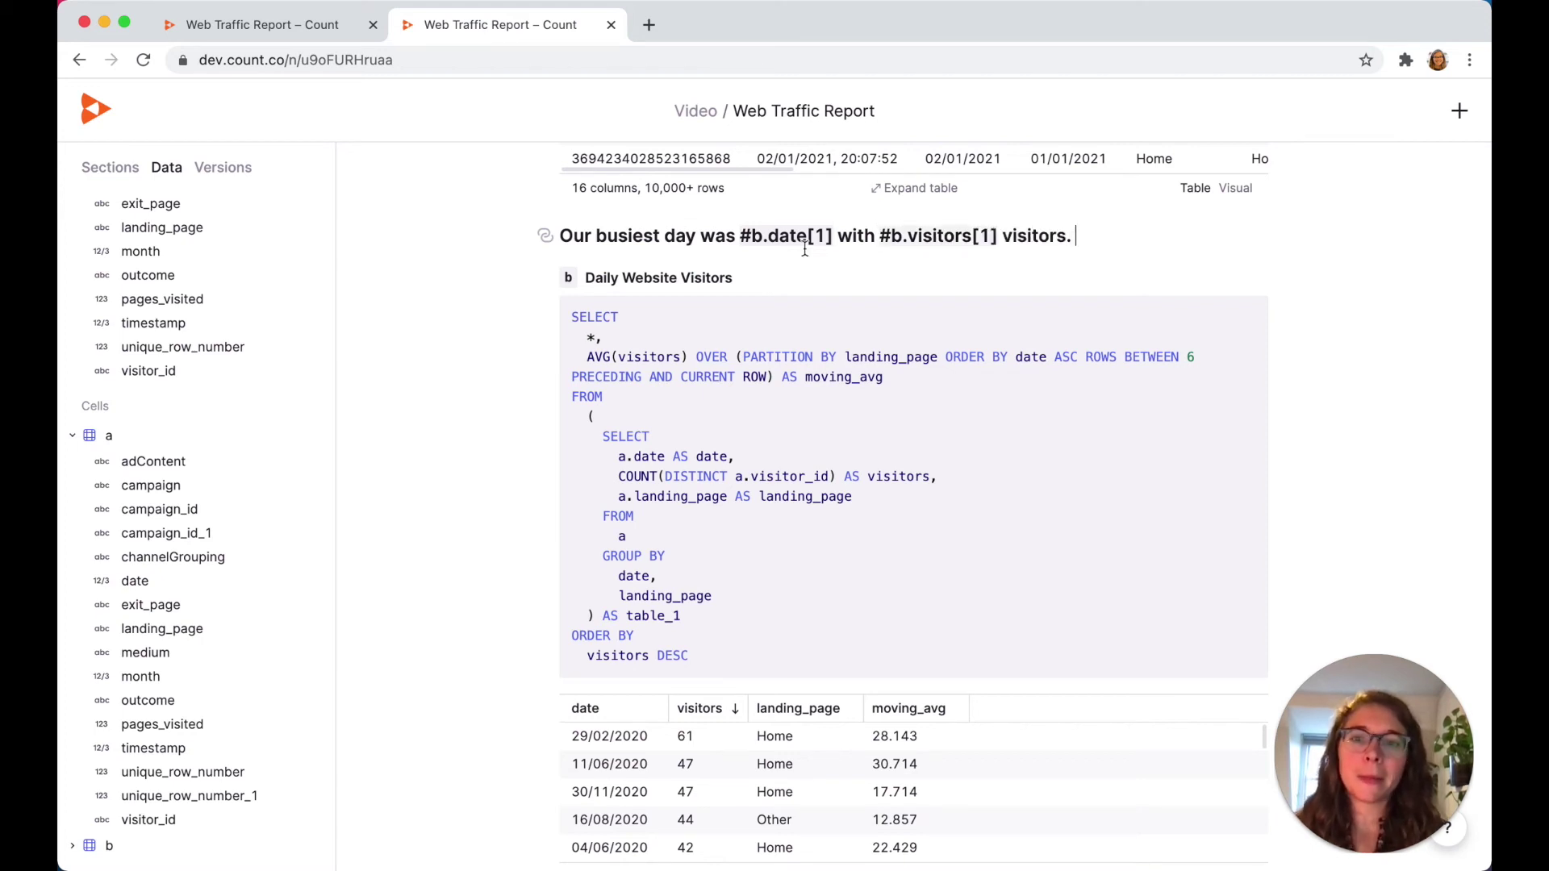
{"action": "scroll", "coordinate": [835, 282], "scroll_direction": "down", "scroll_amount": 5}
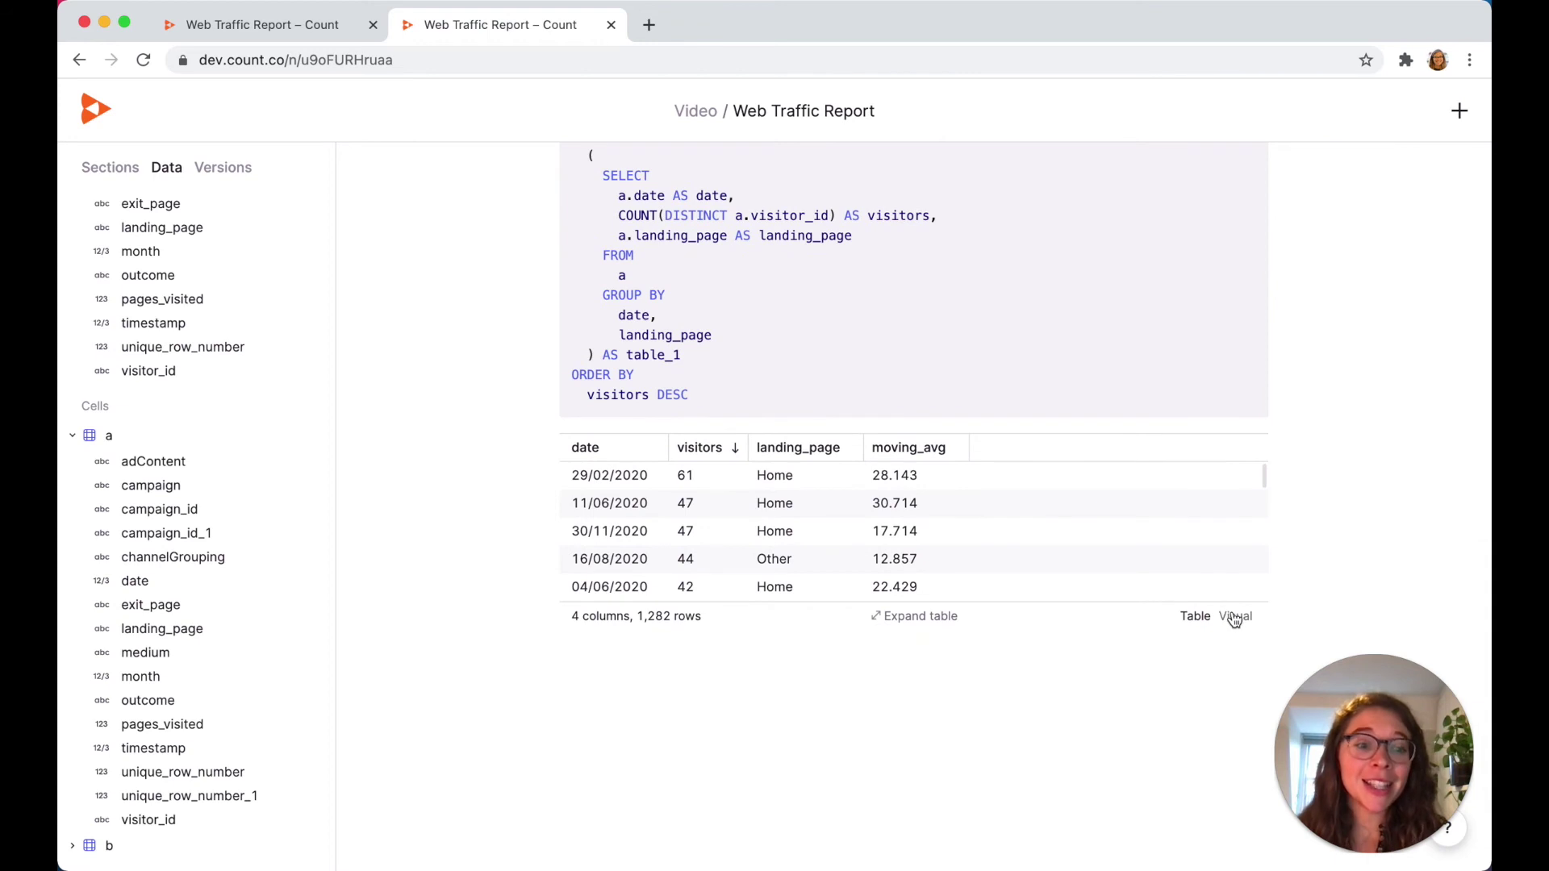
{"action": "left_click", "coordinate": [1235, 617]}
{"action": "scroll", "coordinate": [1095, 538], "scroll_direction": "up", "scroll_amount": 8}
{"action": "scroll", "coordinate": [1094, 535], "scroll_direction": "up", "scroll_amount": 3}
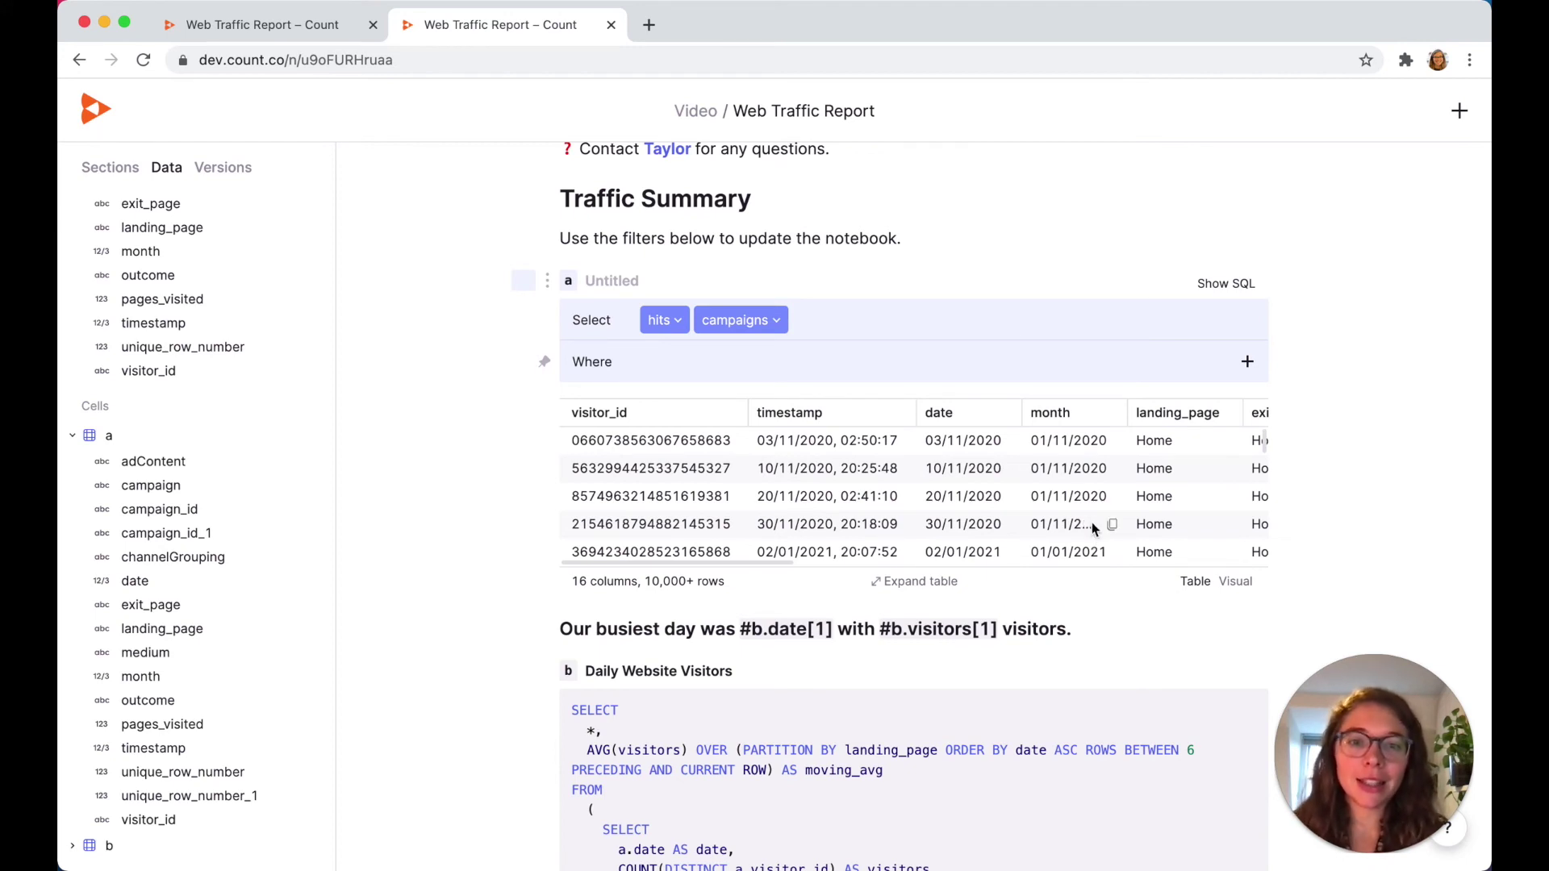
{"action": "key", "text": "Return"}
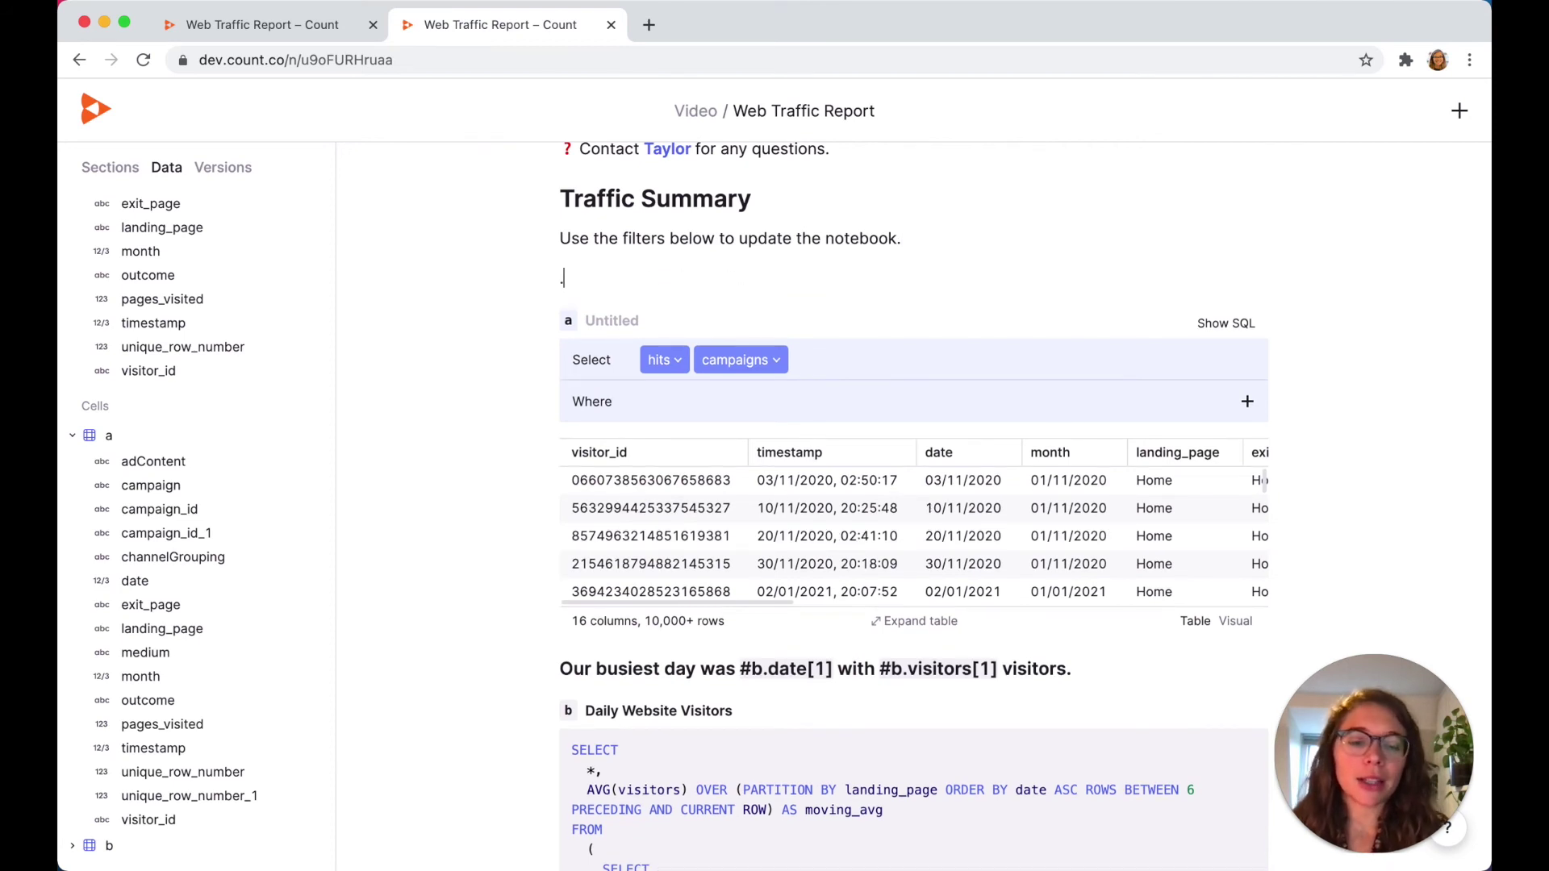
{"action": "type", "text": "/"}
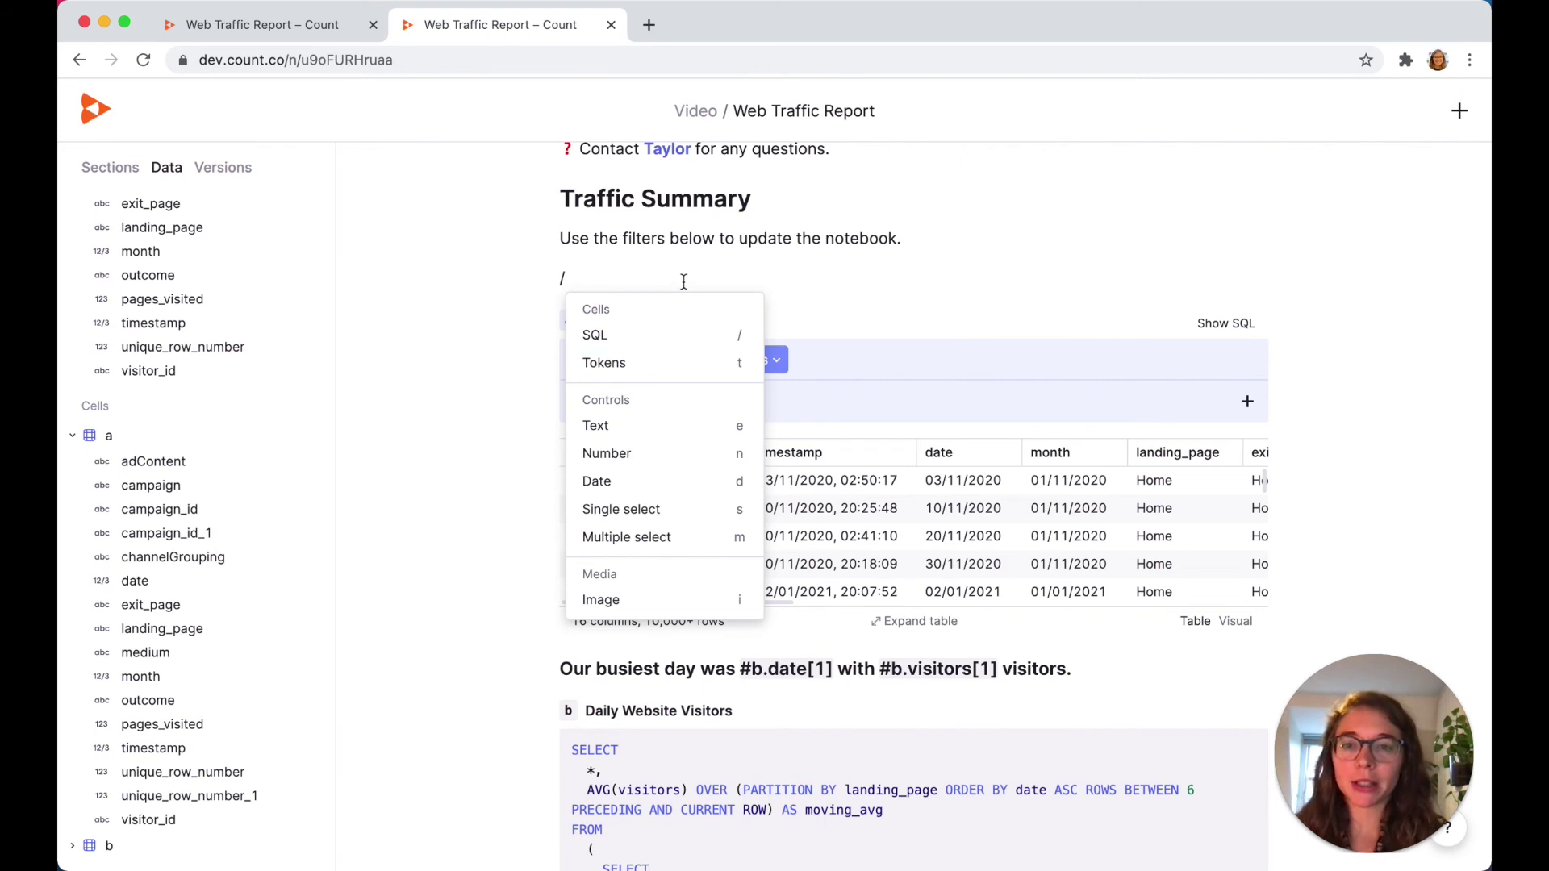
{"action": "key", "text": "BackSpace"}
{"action": "key", "text": "BackSpace"}
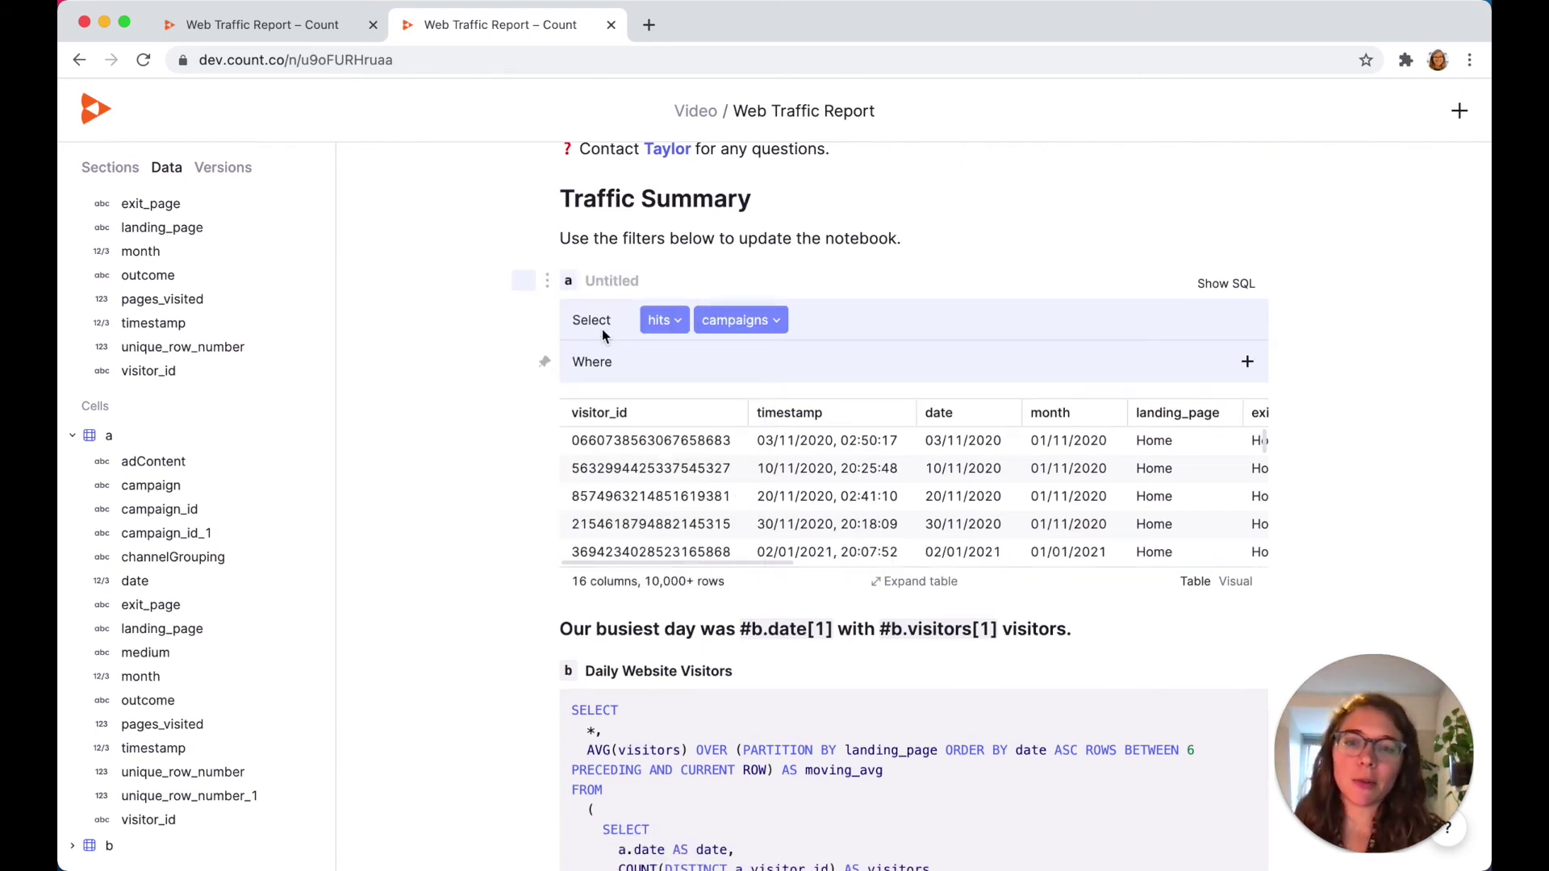
Keep cell a's filters shown when published and add a filter for date is on or after one month ago
{"action": "left_click", "coordinate": [546, 365]}
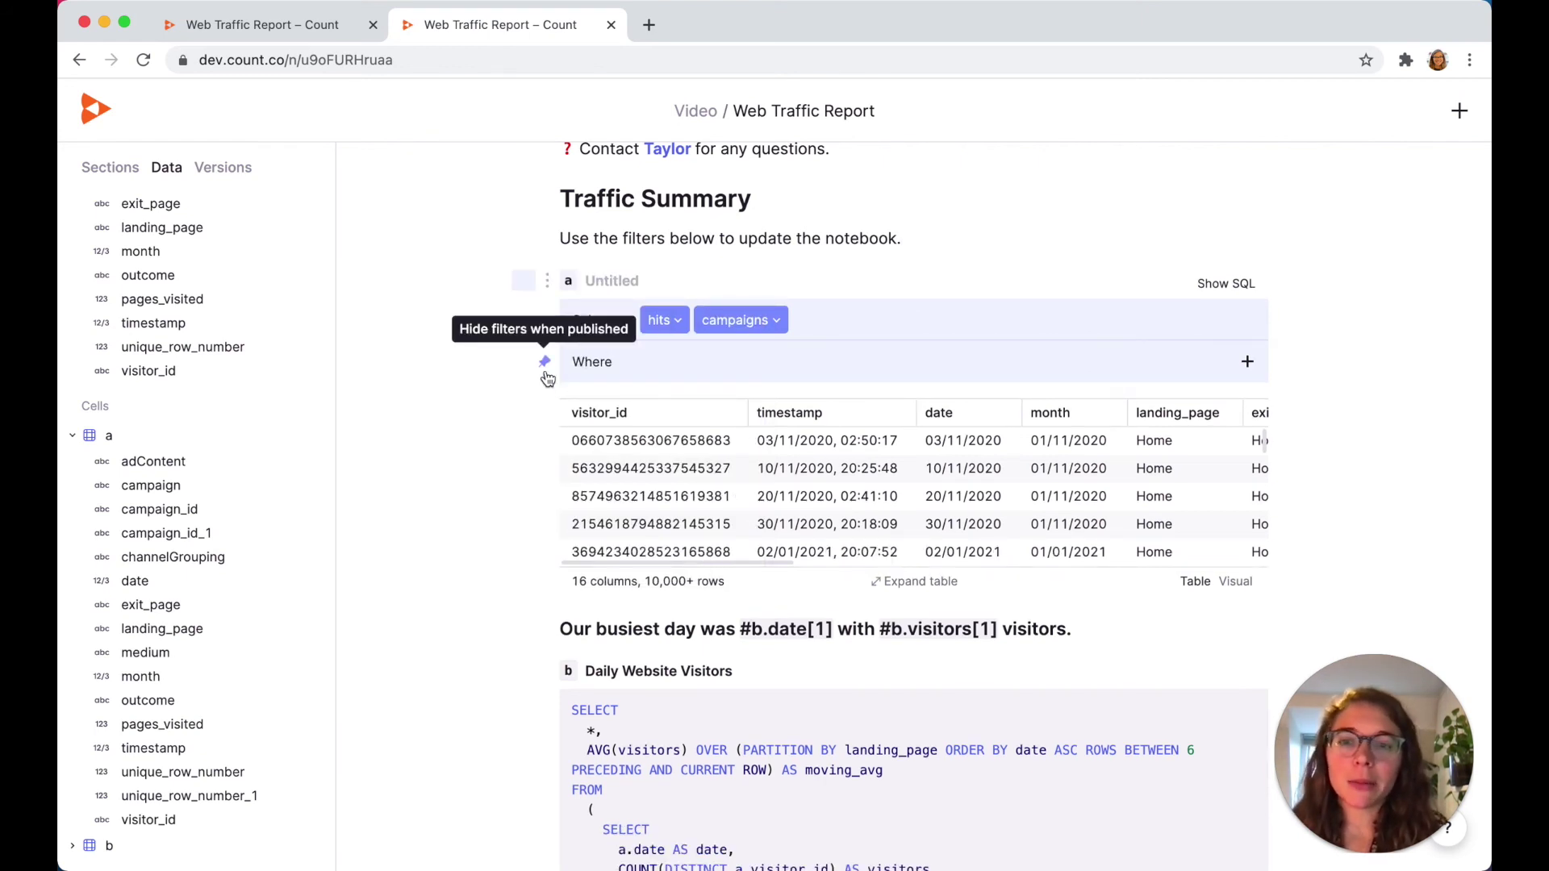
{"action": "left_click", "coordinate": [1248, 364]}
{"action": "left_click", "coordinate": [682, 361]}
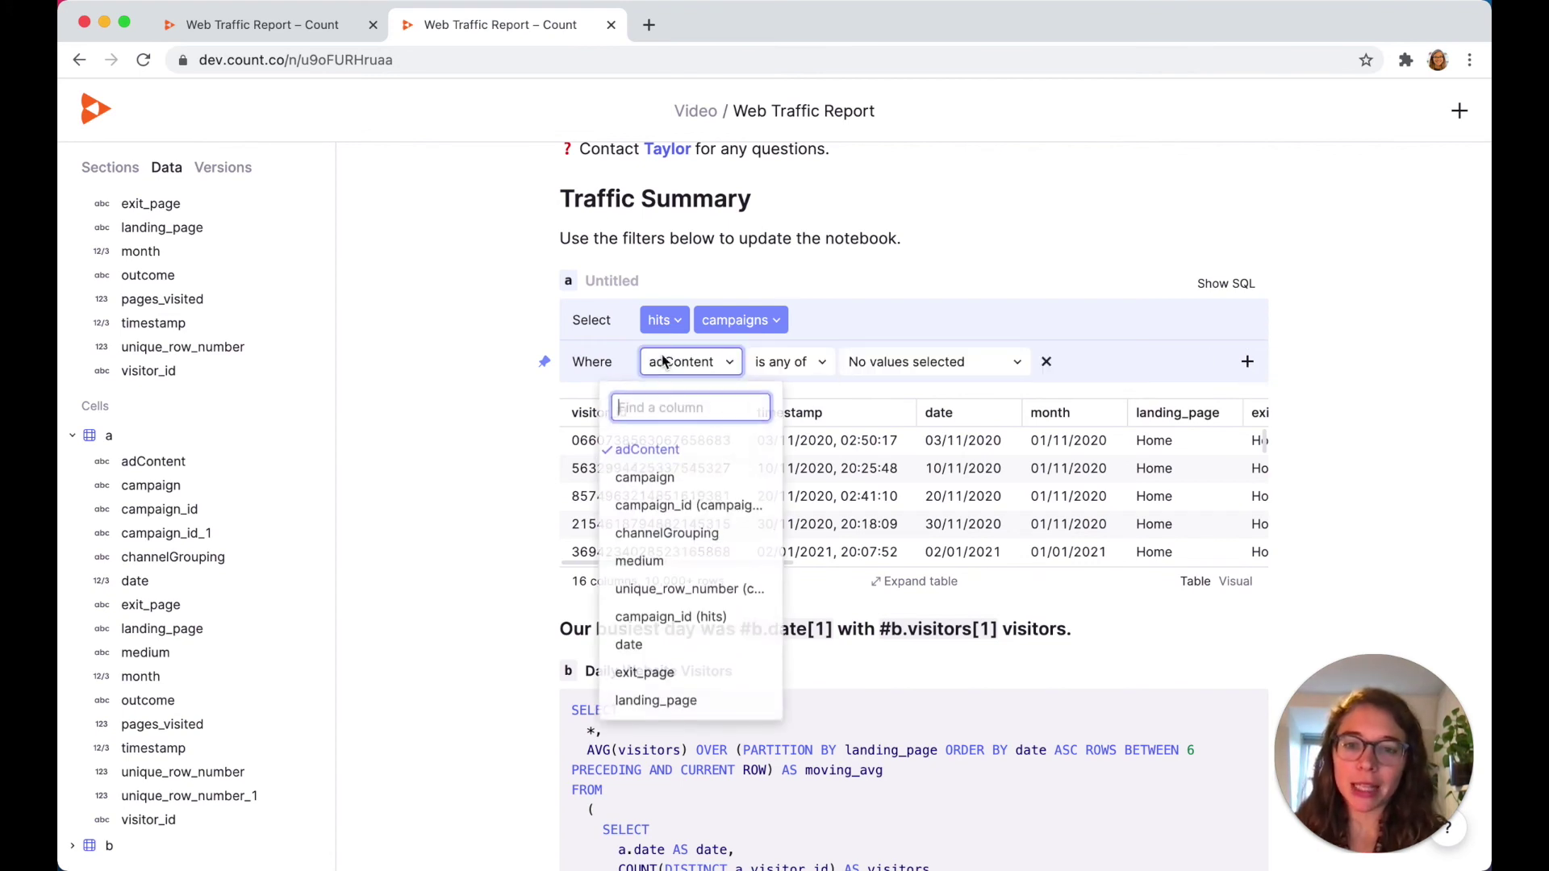
{"action": "left_click", "coordinate": [638, 643]}
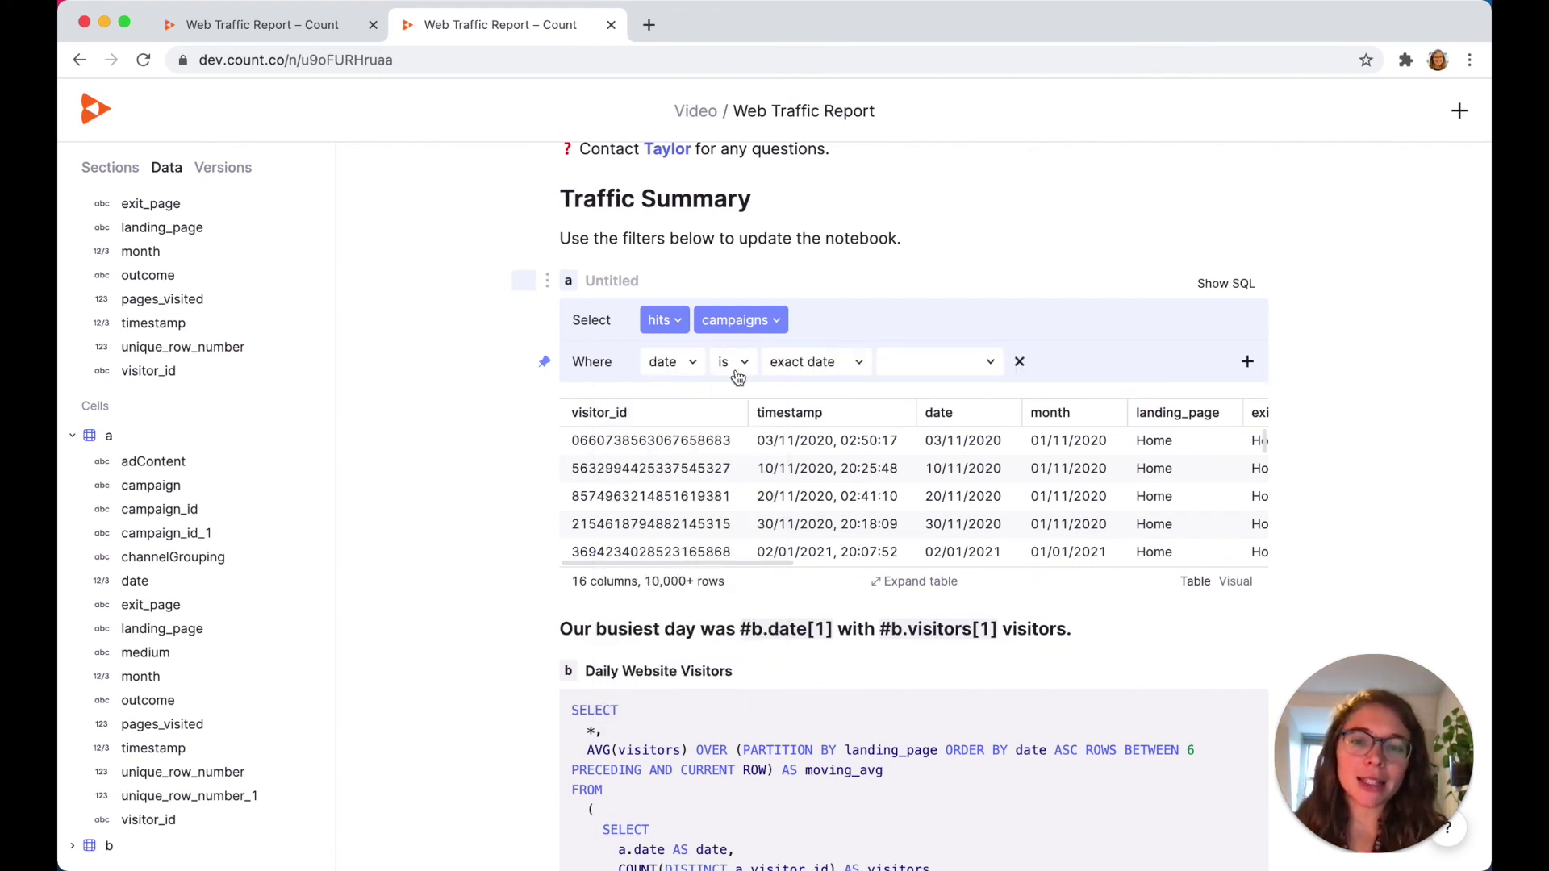
{"action": "left_click", "coordinate": [731, 520]}
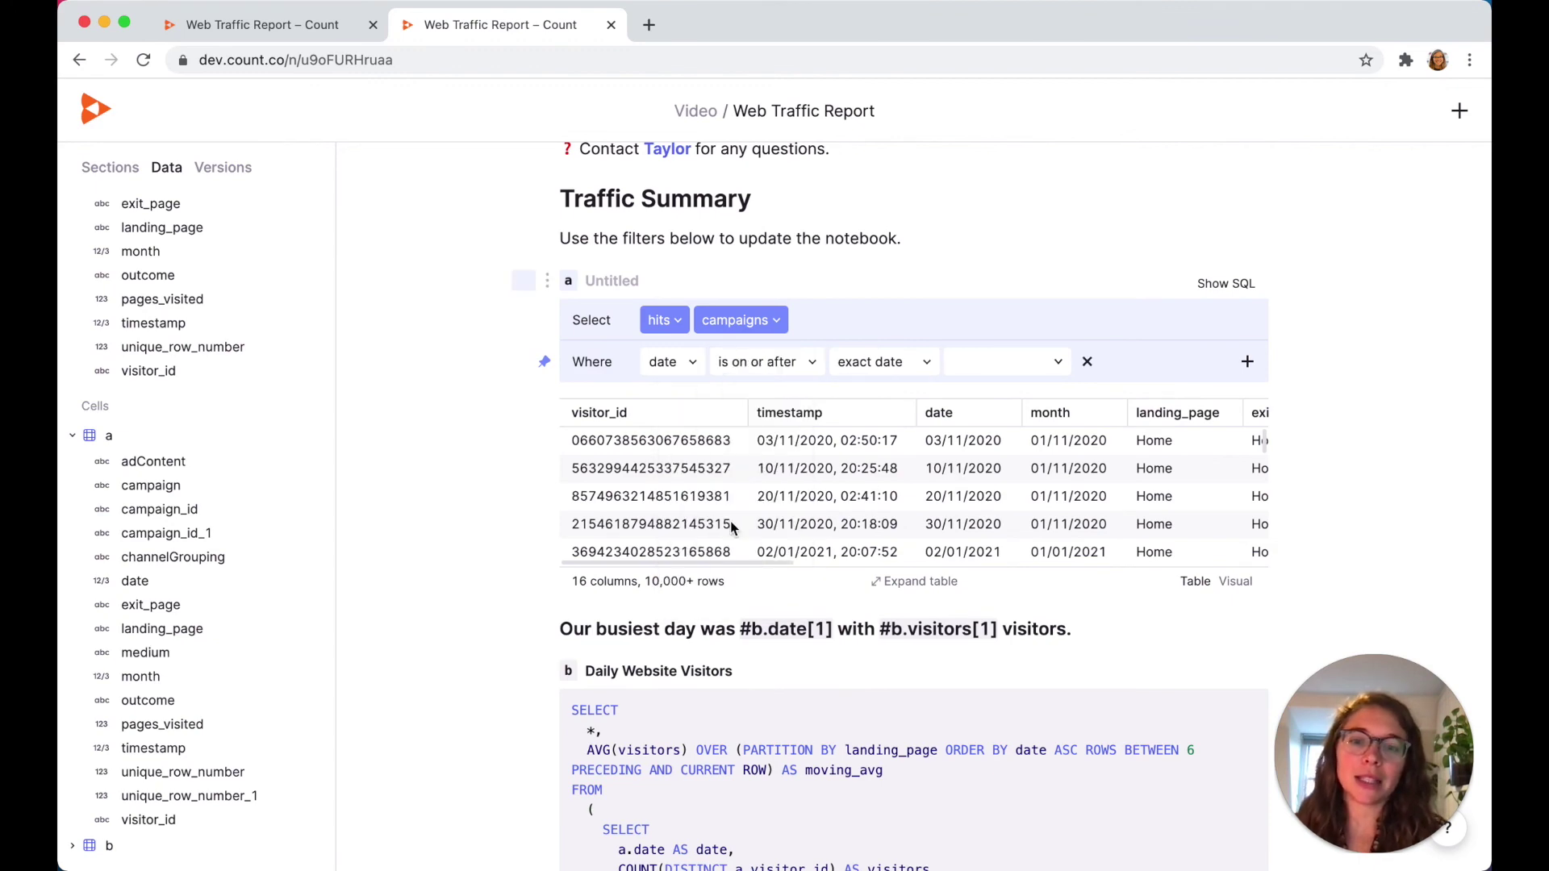
{"action": "left_click", "coordinate": [880, 367]}
{"action": "left_click", "coordinate": [872, 484]}
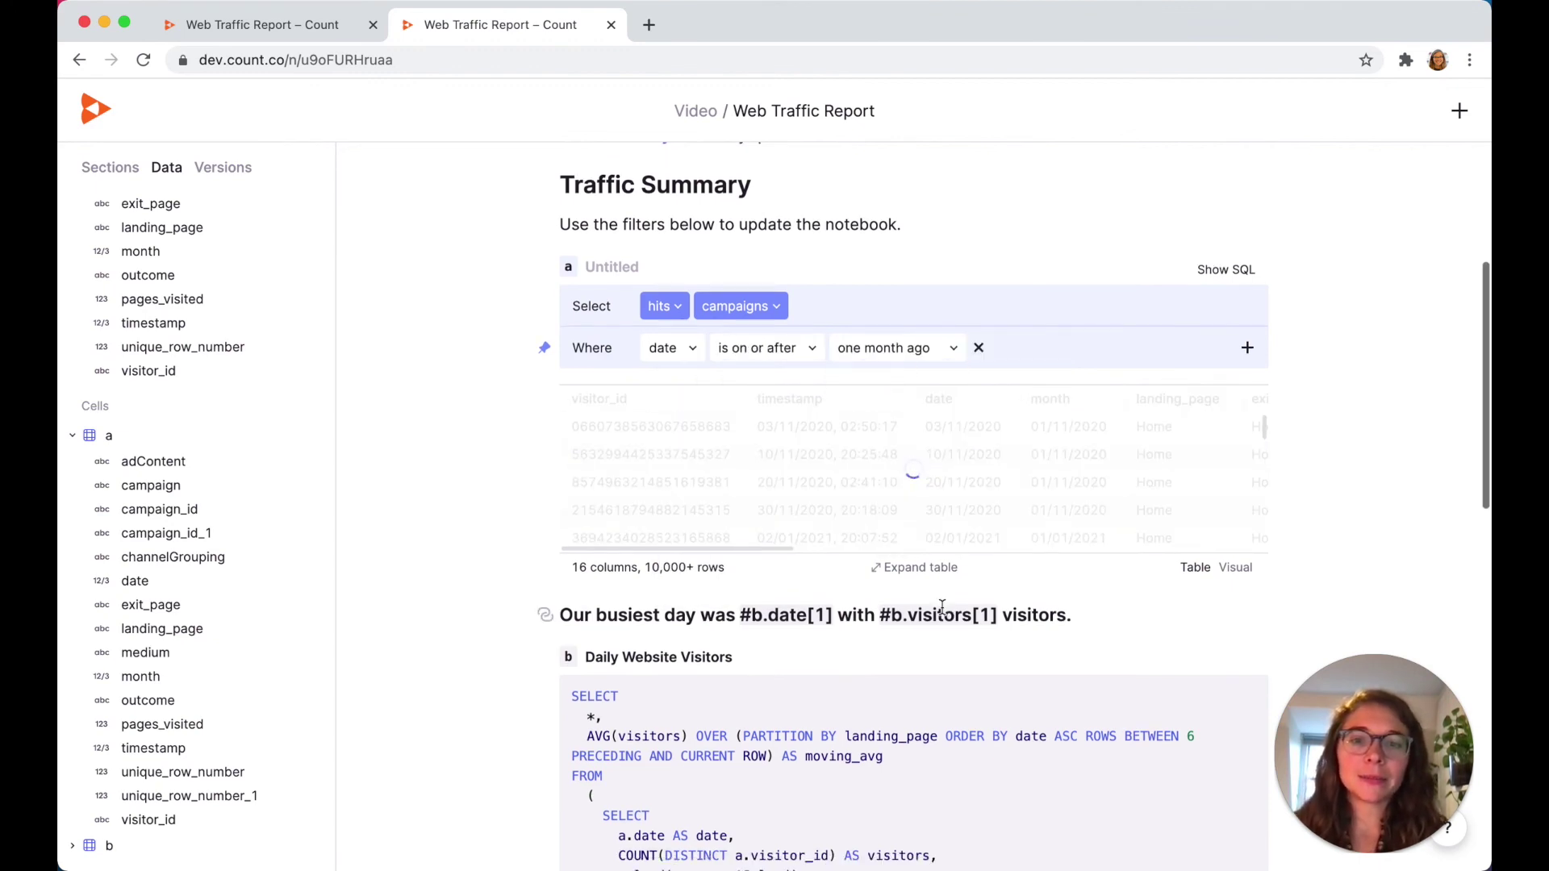
Publish the Web Traffic Report notebook
{"action": "scroll", "coordinate": [942, 607], "scroll_direction": "down", "scroll_amount": 1}
{"action": "scroll", "coordinate": [942, 607], "scroll_direction": "up", "scroll_amount": 5}
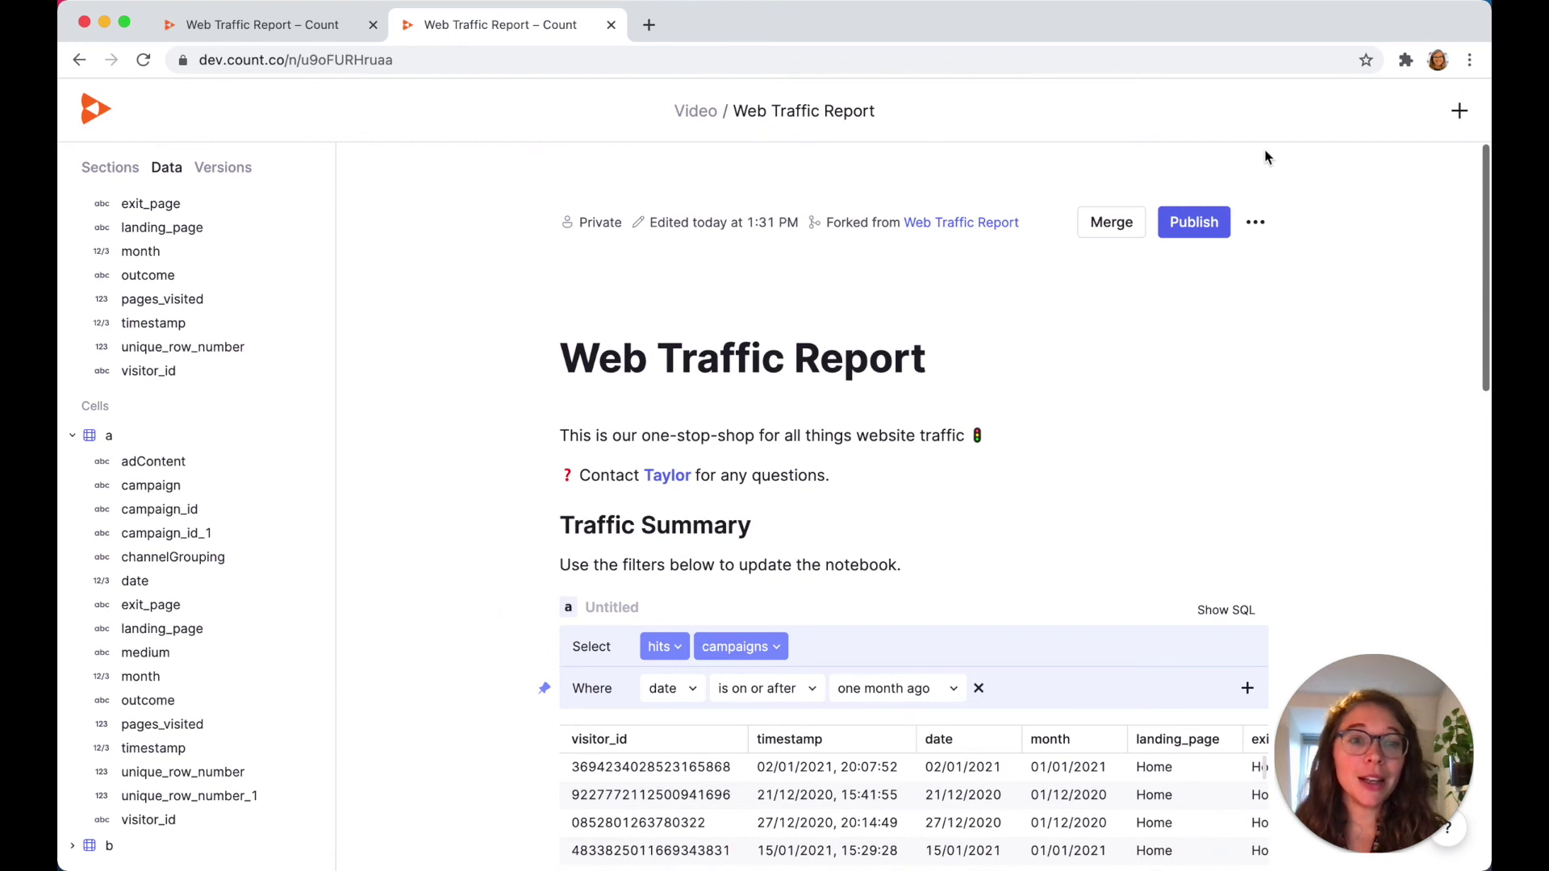
{"action": "left_click", "coordinate": [1200, 221]}
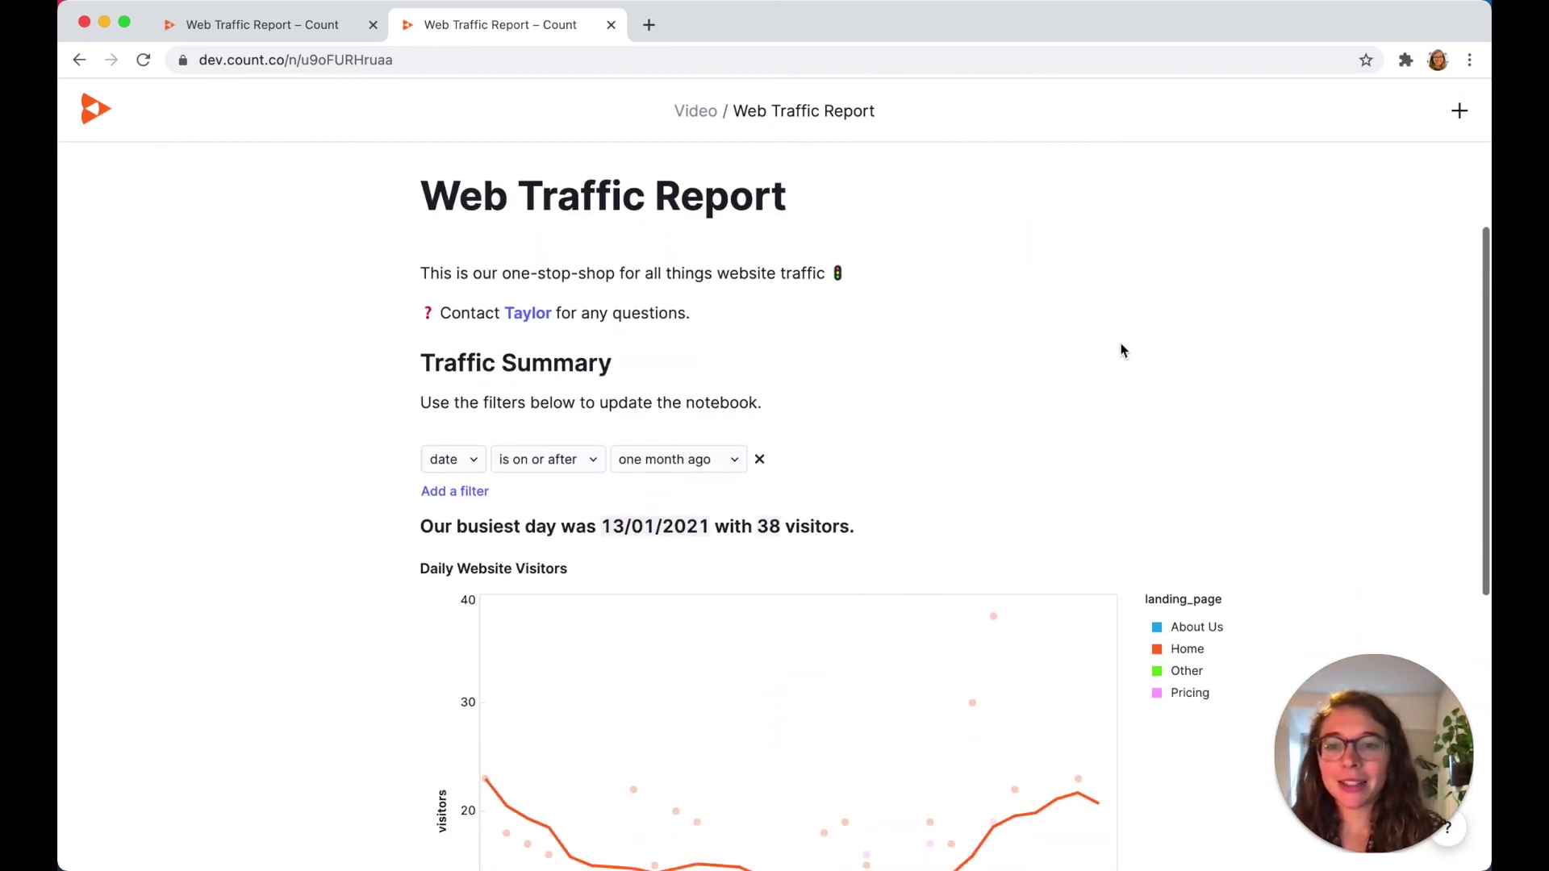
In the published report, add a filter for channelGrouping is any of three values and review the updated chart
{"action": "scroll", "coordinate": [1122, 350], "scroll_direction": "down", "scroll_amount": 5}
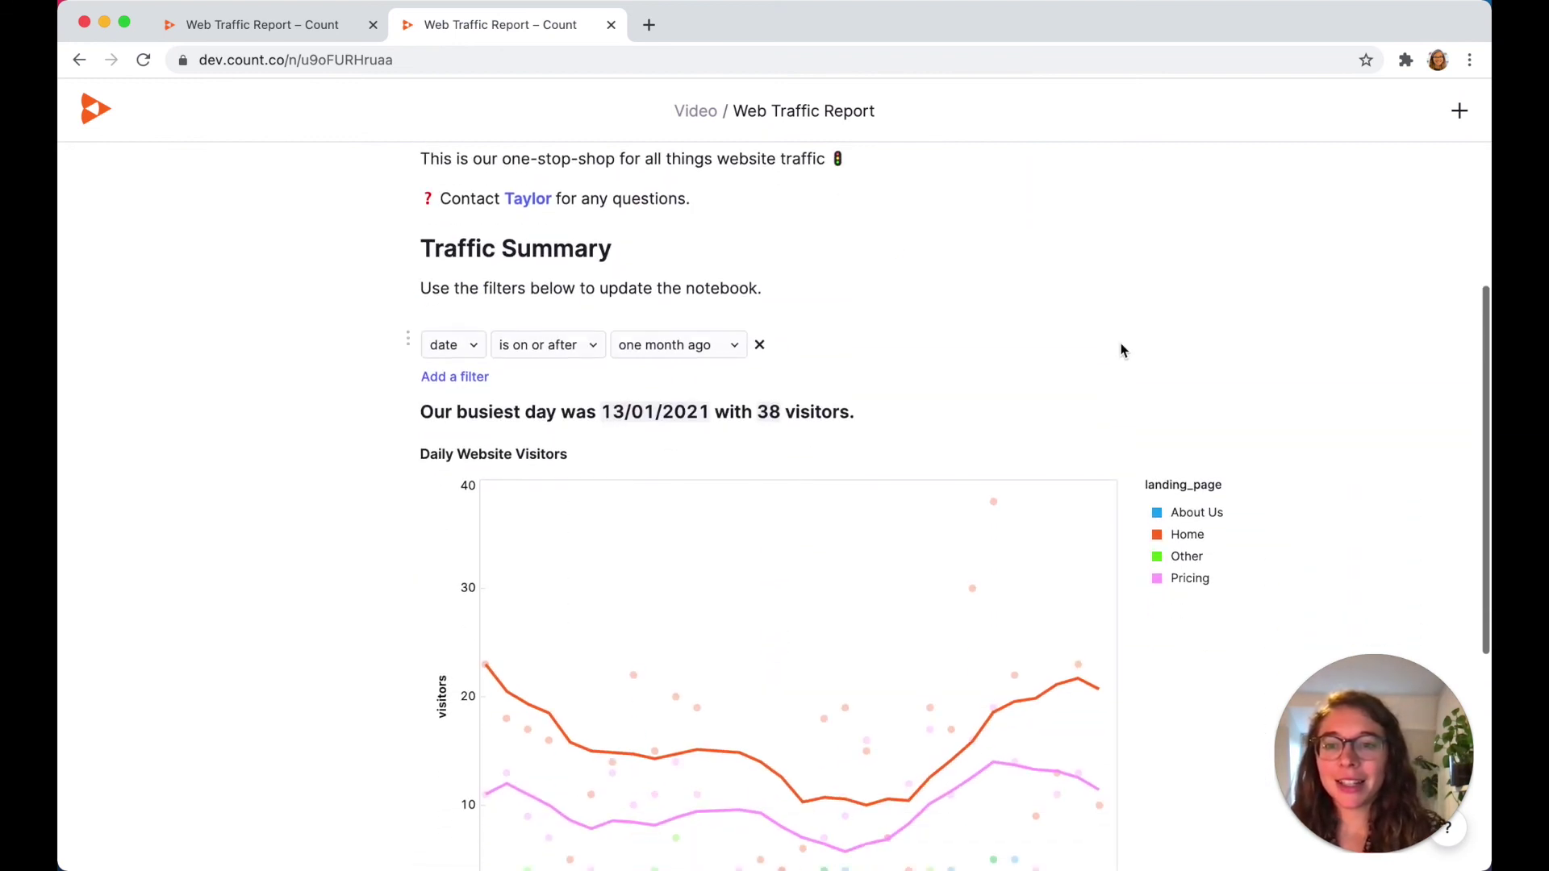
{"action": "left_click", "coordinate": [470, 384]}
{"action": "left_click", "coordinate": [525, 381]}
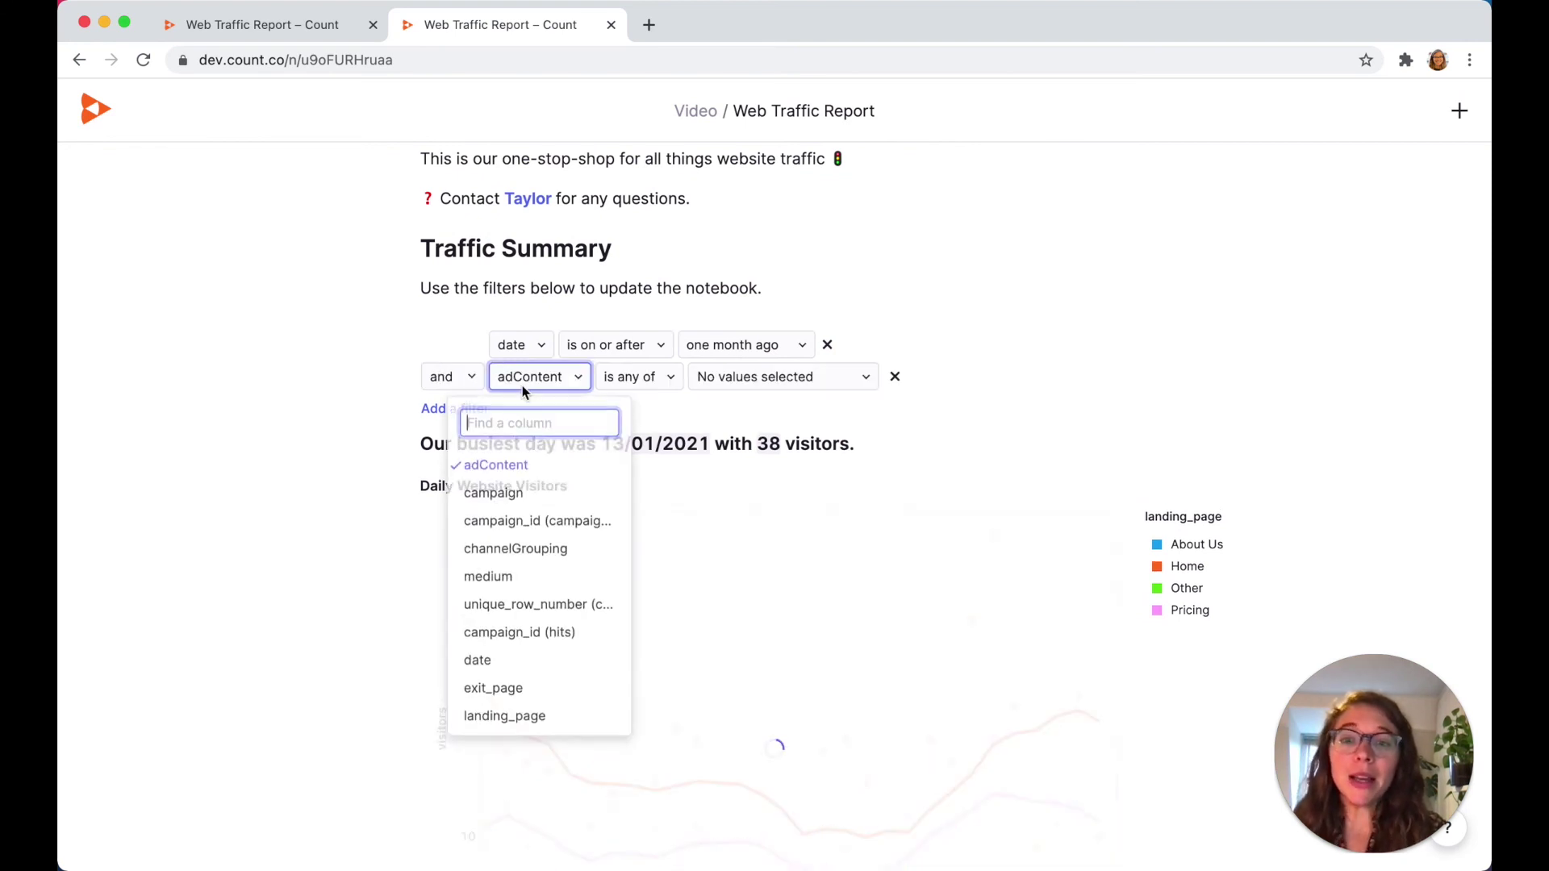
{"action": "left_click", "coordinate": [561, 549]}
{"action": "left_click", "coordinate": [802, 380]}
{"action": "left_click", "coordinate": [834, 422]}
{"action": "left_click", "coordinate": [830, 446]}
{"action": "left_click", "coordinate": [816, 471]}
{"action": "left_click", "coordinate": [320, 401]}
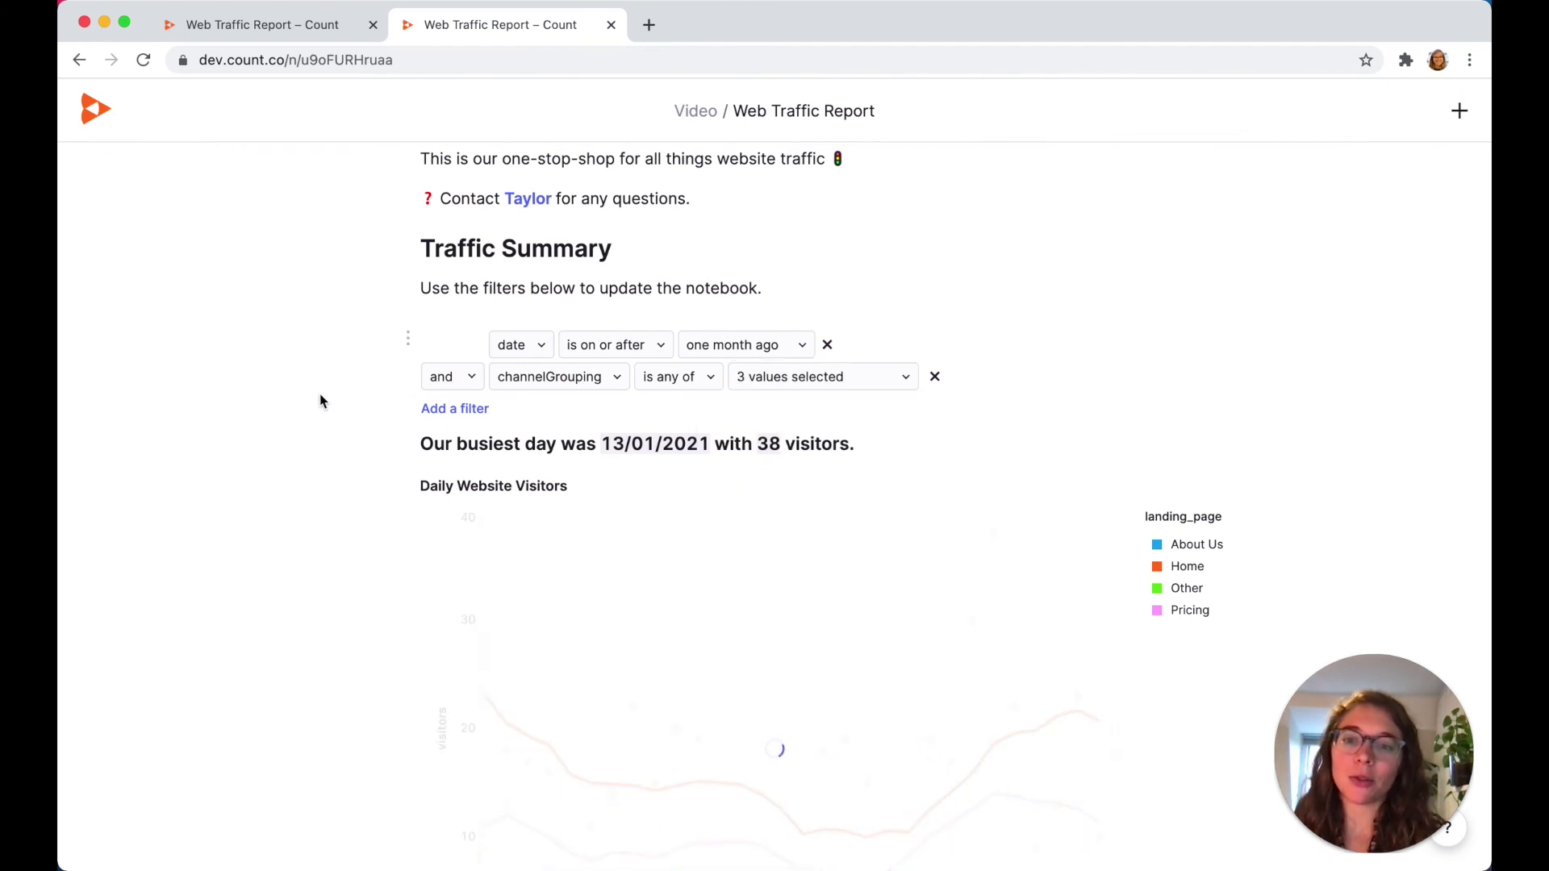
{"action": "scroll", "coordinate": [667, 478], "scroll_direction": "down", "scroll_amount": 3}
{"action": "scroll", "coordinate": [667, 477], "scroll_direction": "up", "scroll_amount": 4}
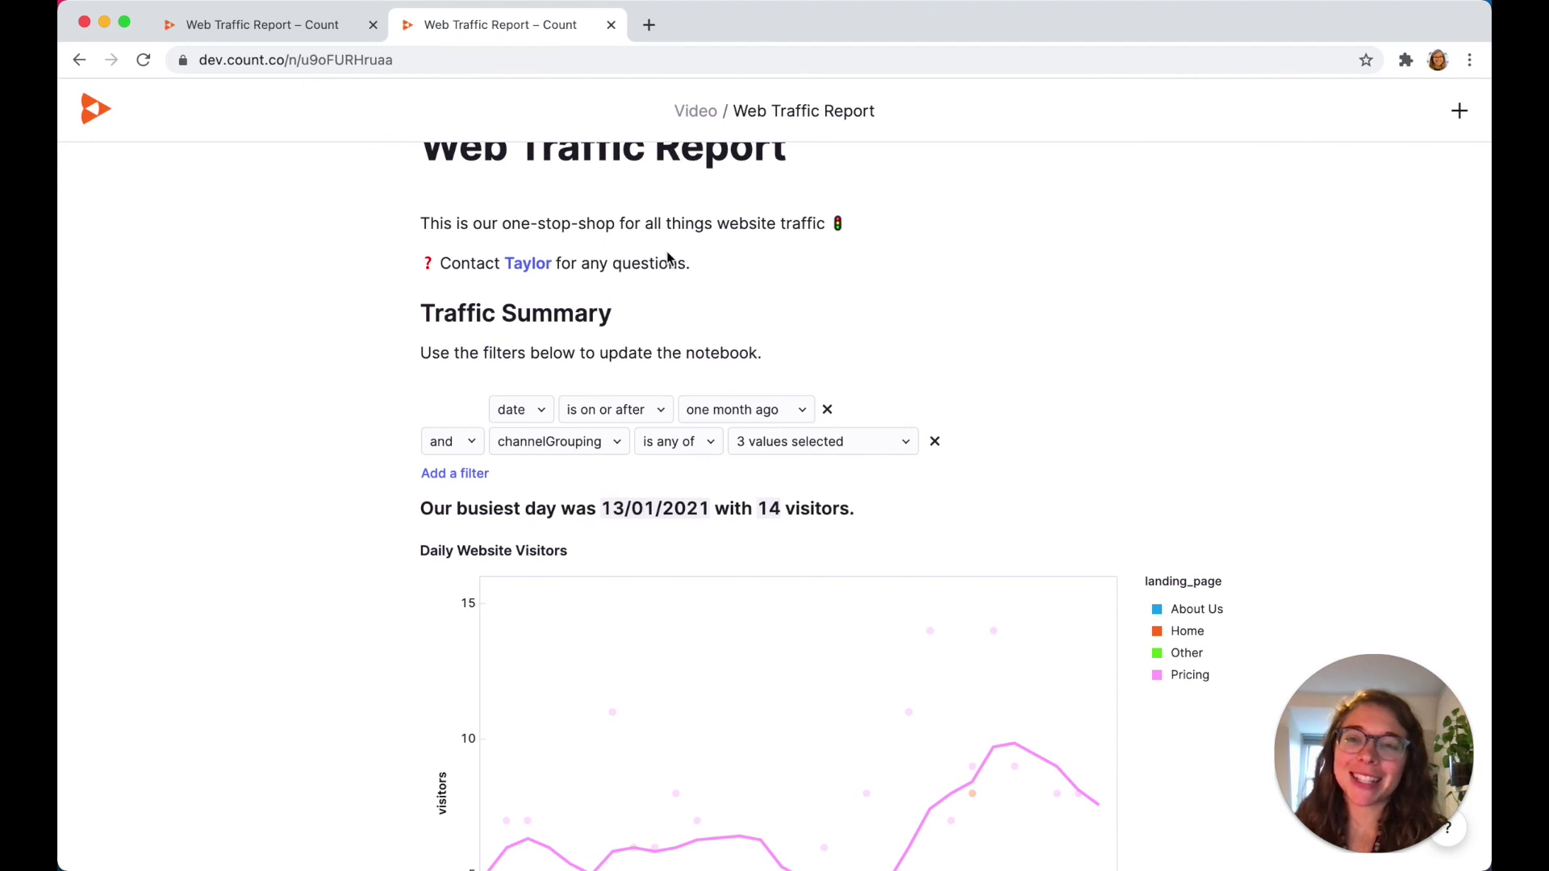